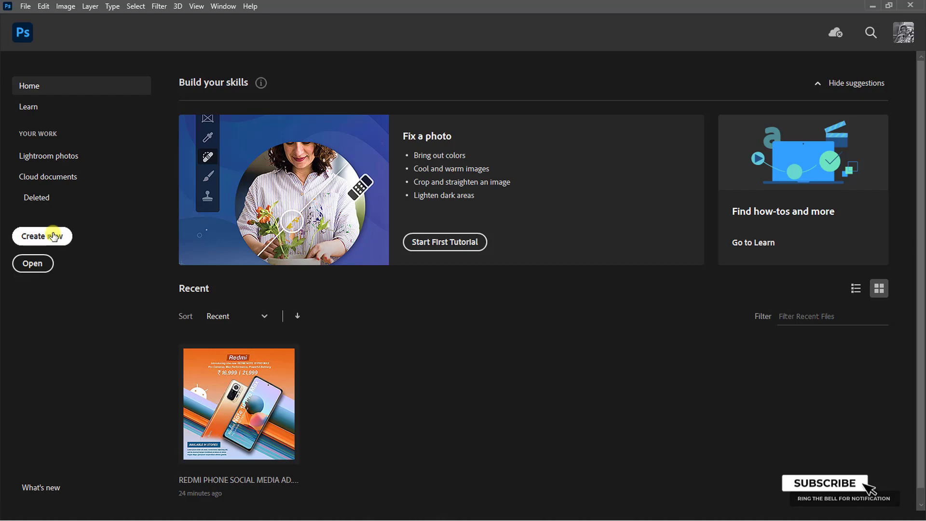
Create a 1080 x 1080 px, 72 ppi RGB document named "Social Media Advertisement Design"
left_click(54, 236)
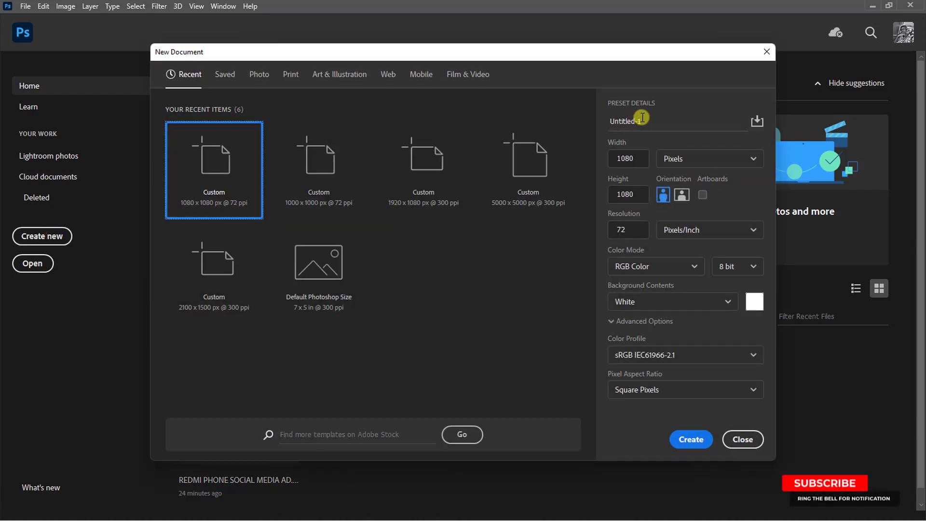
left_click_drag(643, 121, 607, 129)
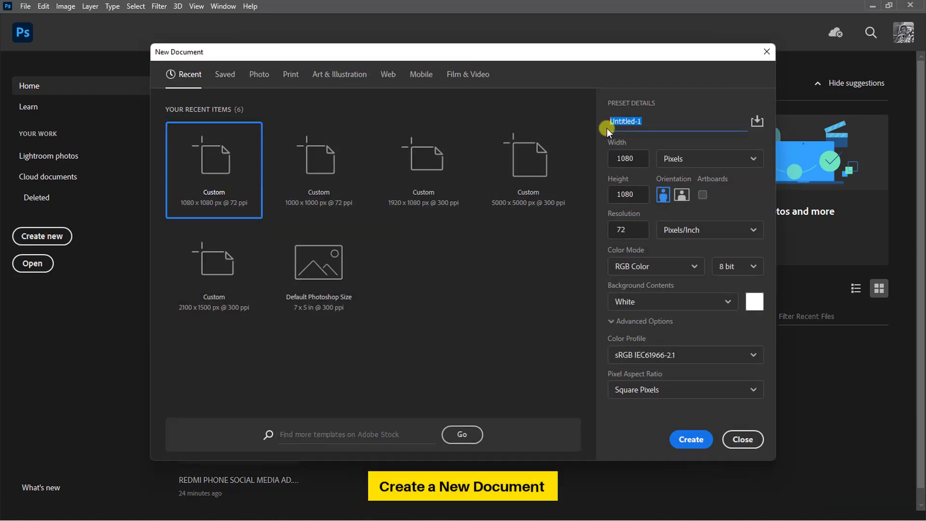
type("Social Media Advertisement Design")
left_click(620, 158)
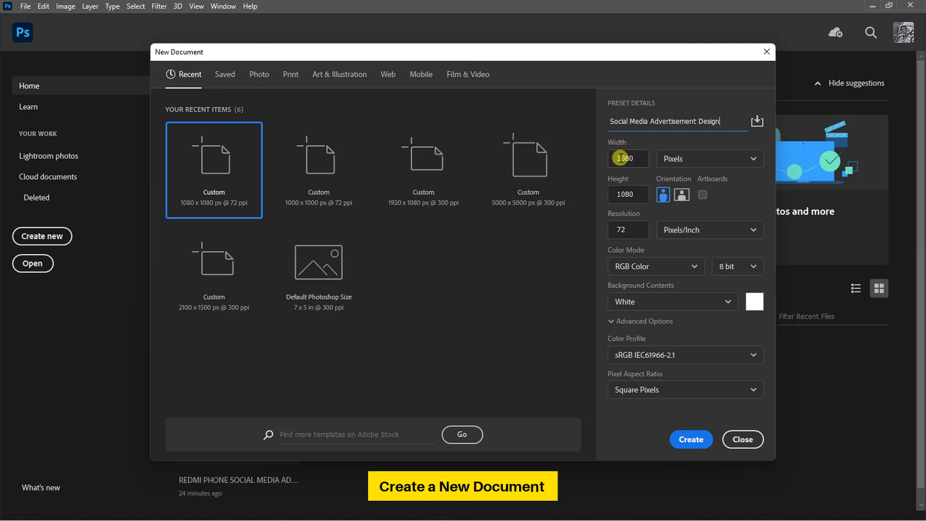
left_click(624, 194)
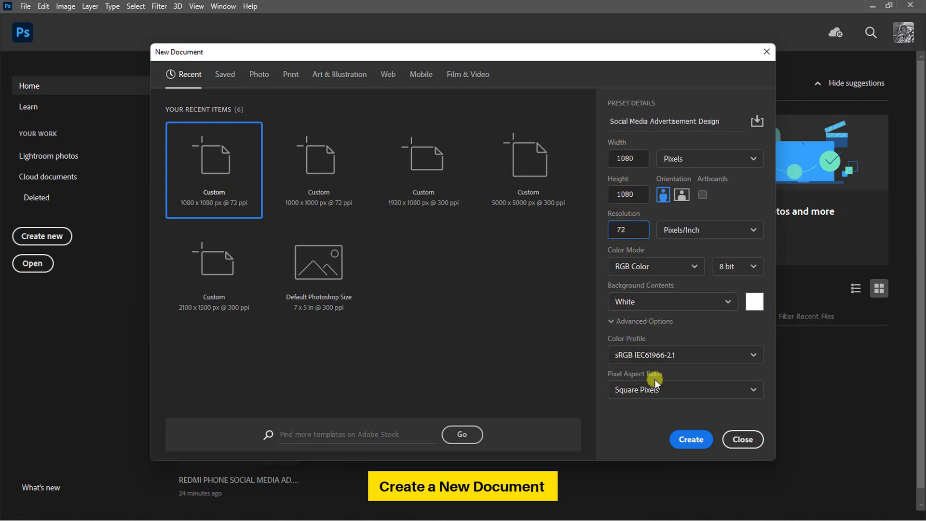
left_click(688, 440)
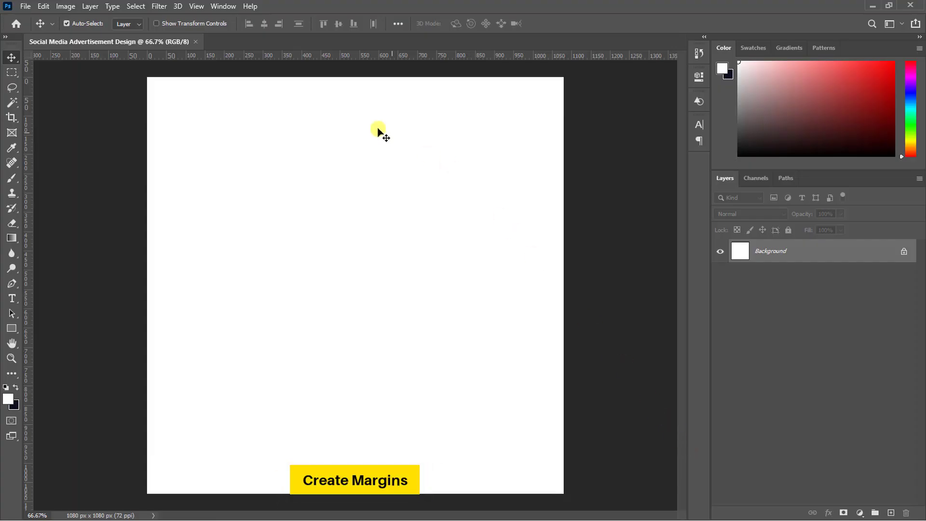
Add a guide layout without columns and with 50 px margins on all four sides of the canvas
left_click(196, 7)
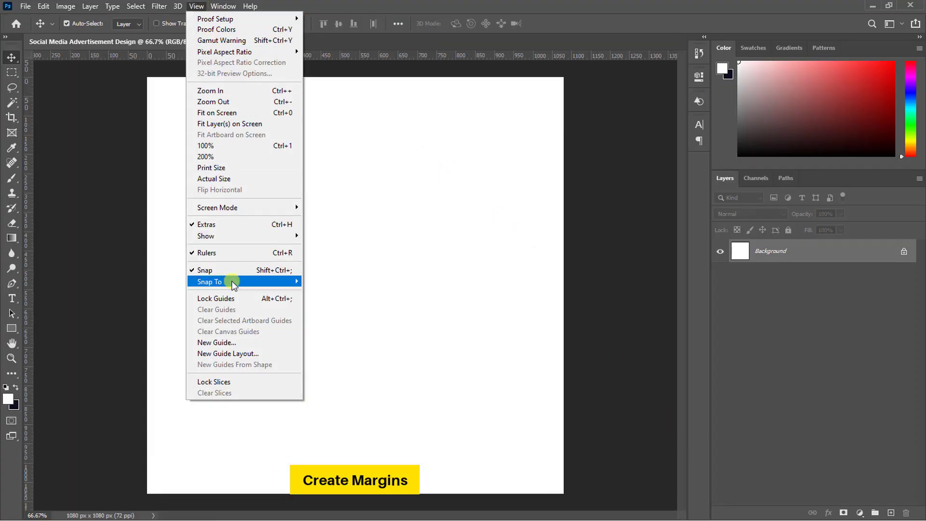
left_click(242, 354)
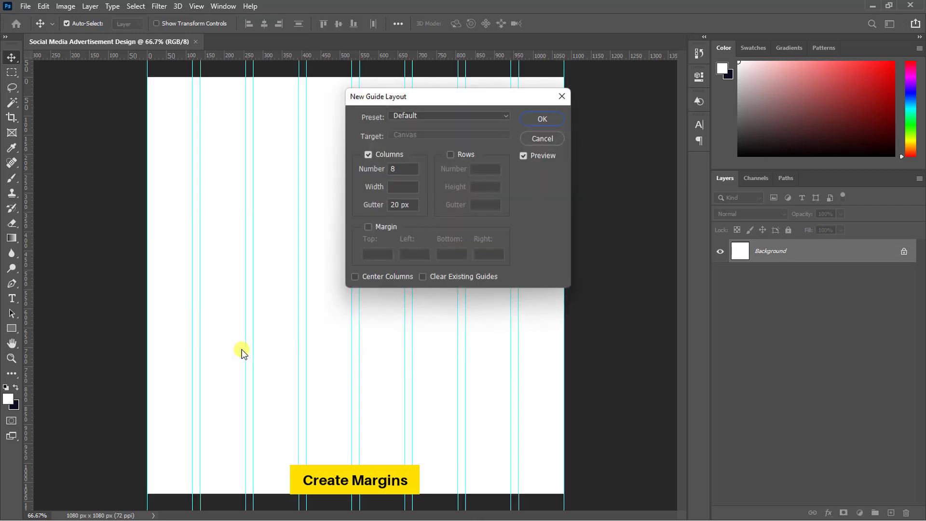
left_click(368, 154)
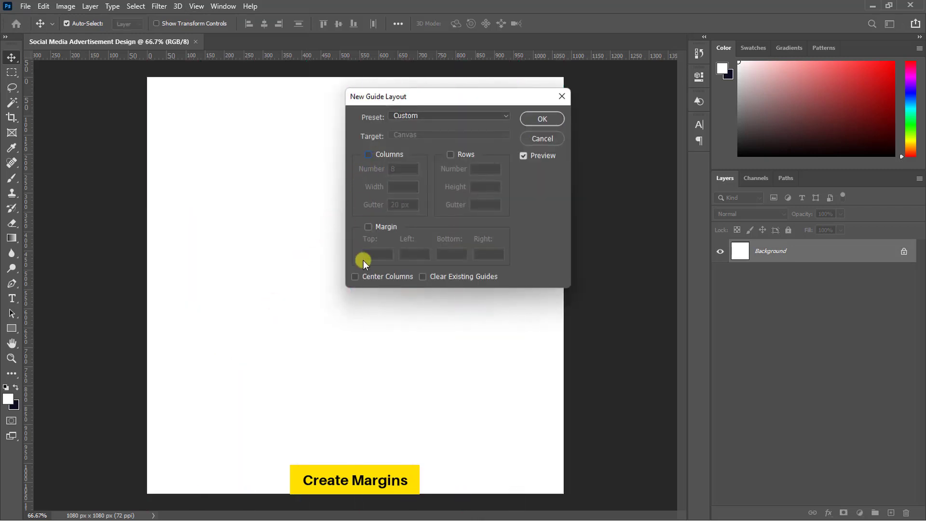
left_click(368, 227)
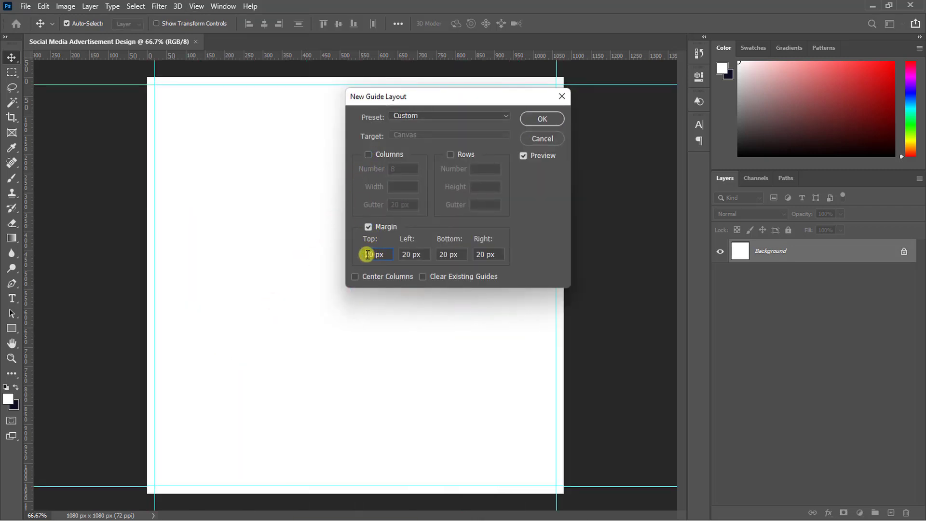
type("50")
double_click(406, 254)
type("50")
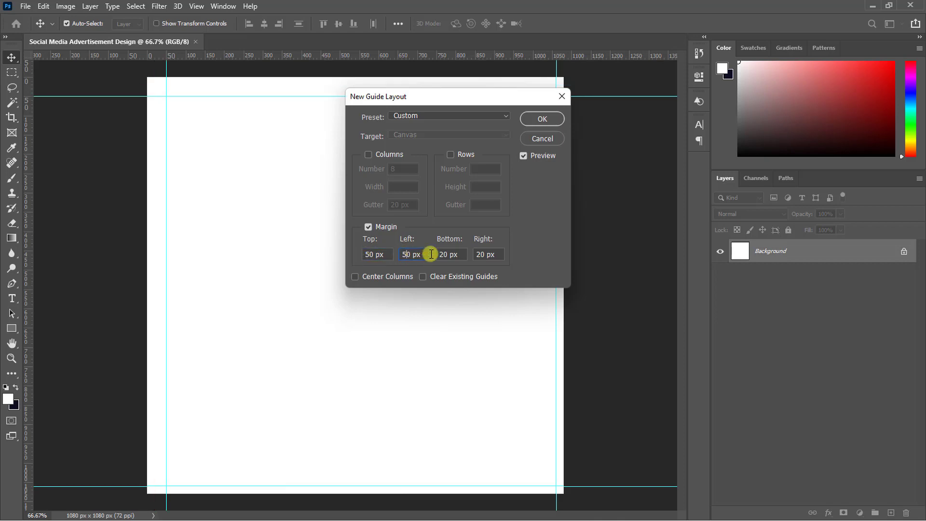
double_click(447, 255)
type("50")
type("50")
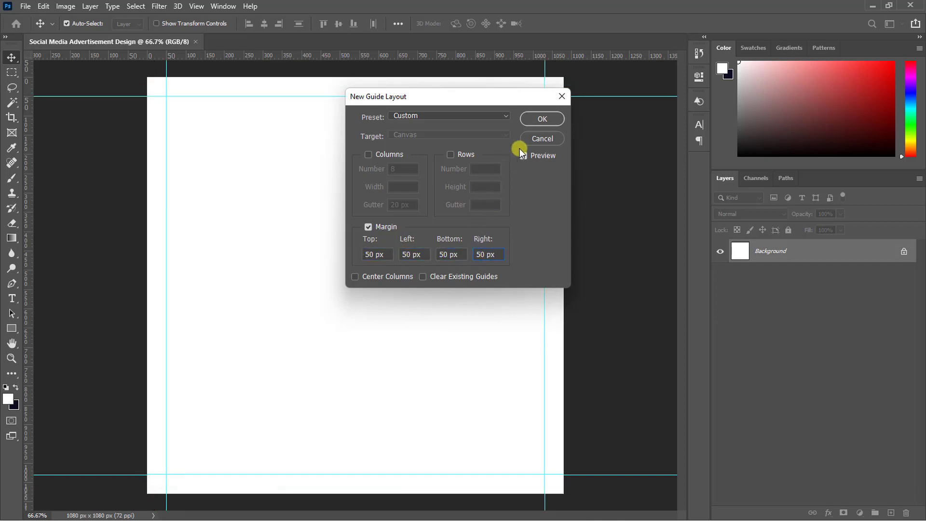
left_click(536, 120)
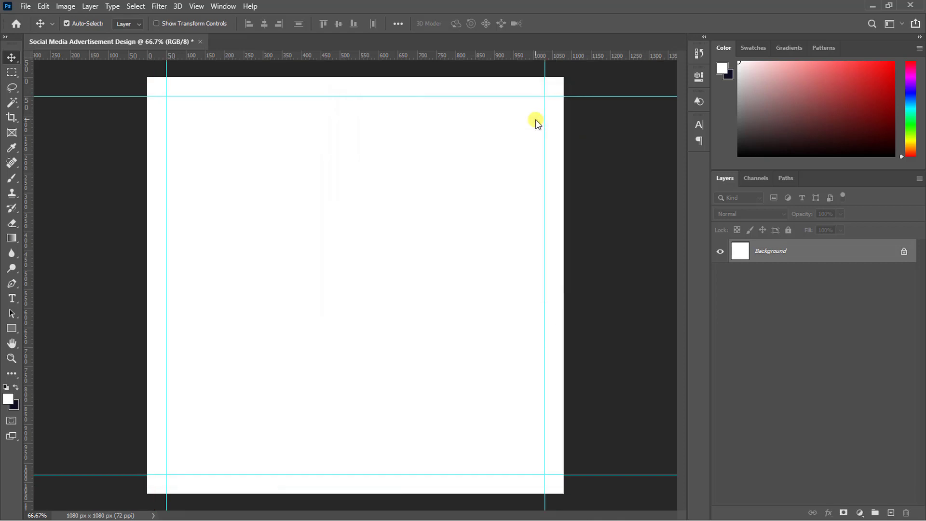
Place the Redmi-Note-10-Pro-Max-Png and Redmi-Png images from New folder into the document at their default placement
key("ctrl+minus")
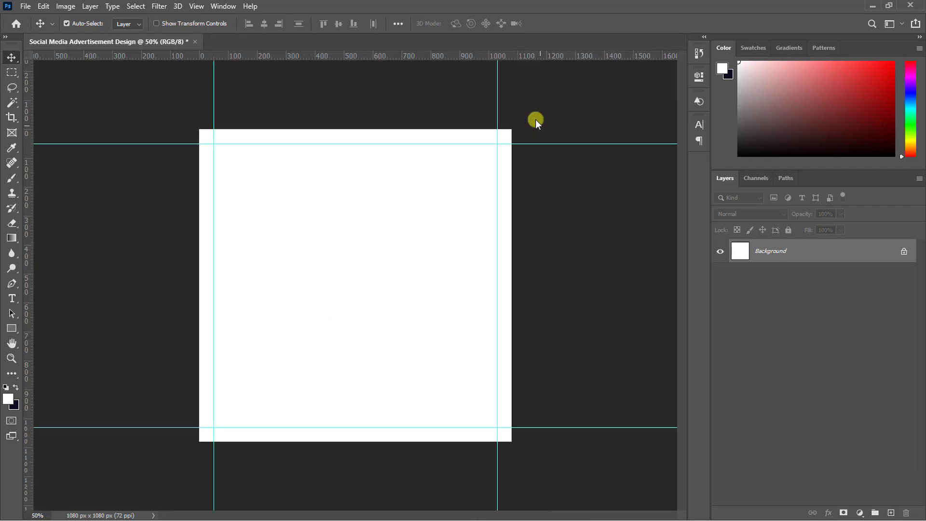
key("super")
left_click(438, 508)
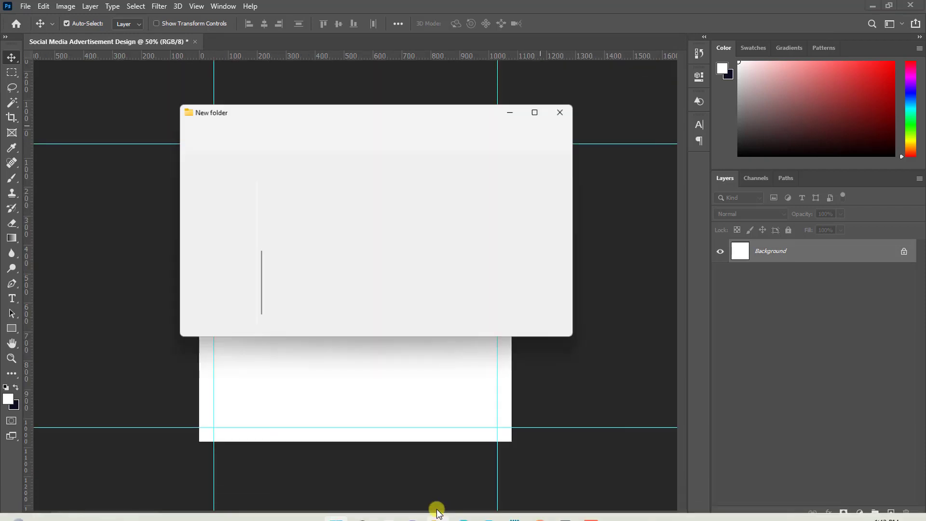
left_click(418, 216)
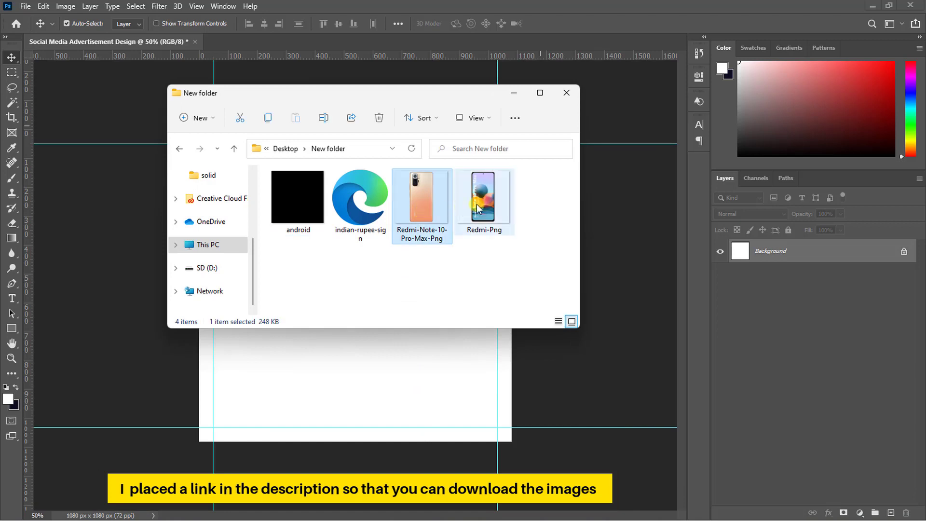
left_click(488, 201, "ctrl")
left_click_drag(426, 211, 393, 395)
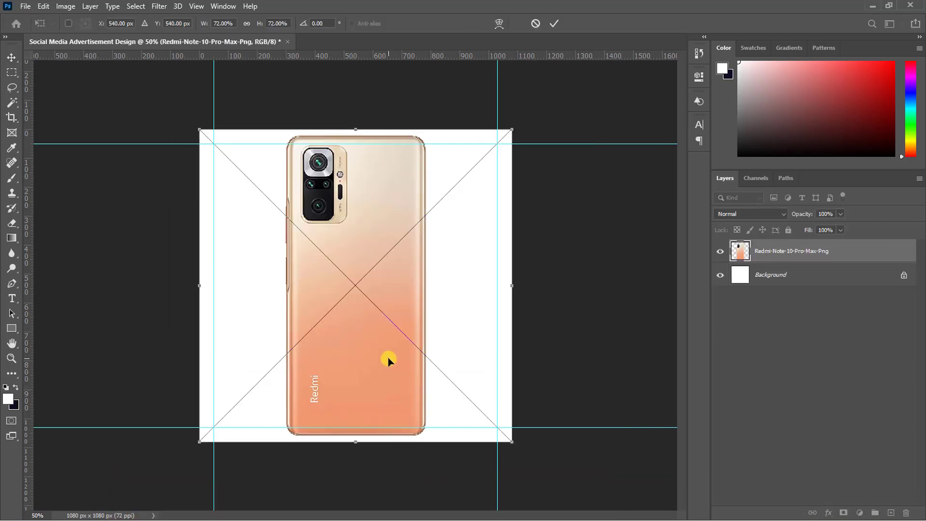
key("Return")
key("Return")
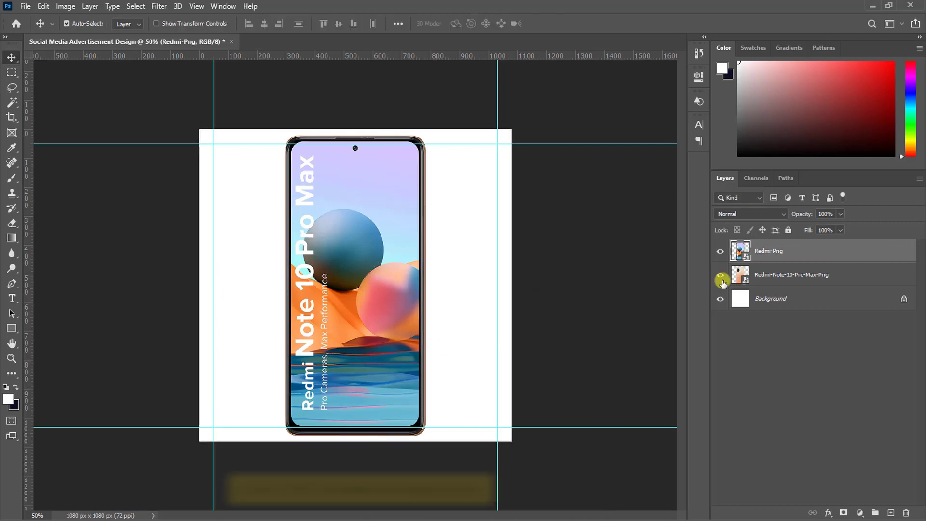
Scale both phone layers together proportionally about their centre to about 63% of their size
left_click(767, 275, "ctrl")
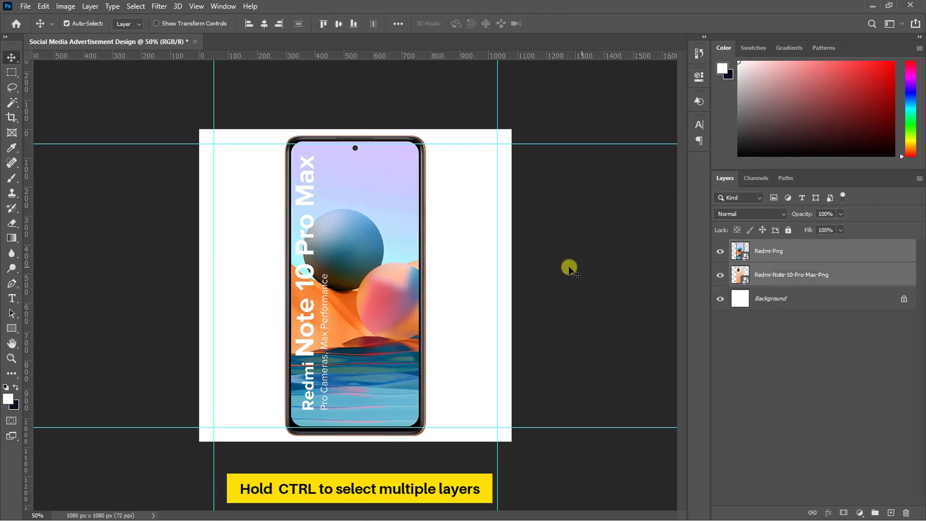
key("ctrl+t")
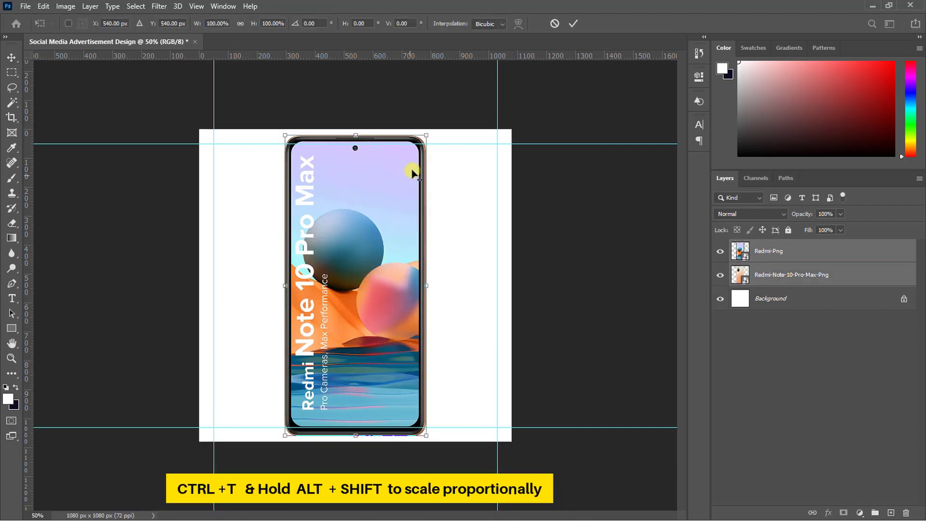
left_click_drag(424, 137, 407, 194)
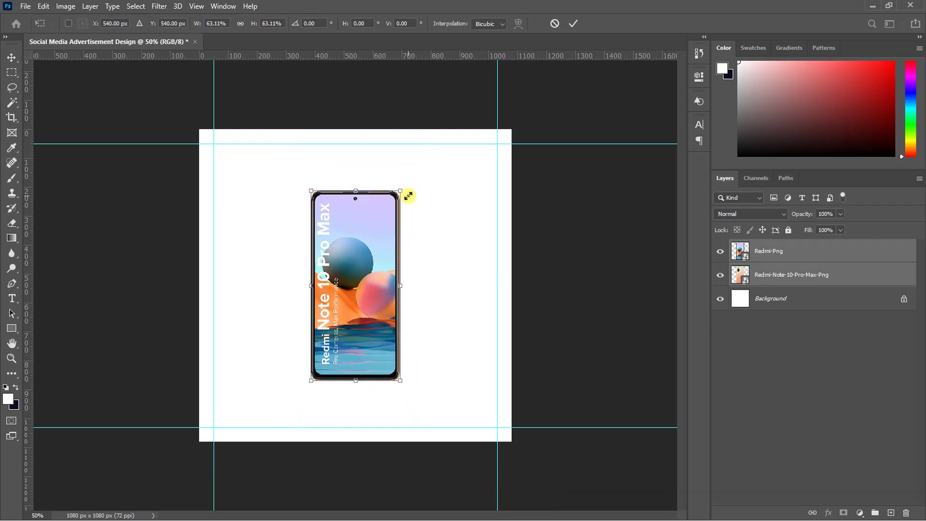
key("ctrl+plus")
left_click(571, 24)
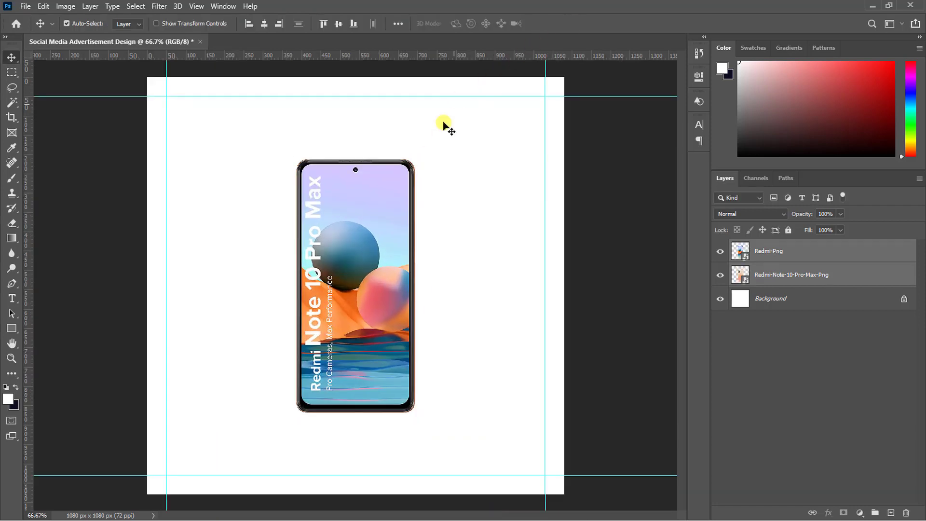
Offset the back-view phone to about X 353, Y 622.5 px behind the front phone, and shift both phones slightly right
left_click(758, 258)
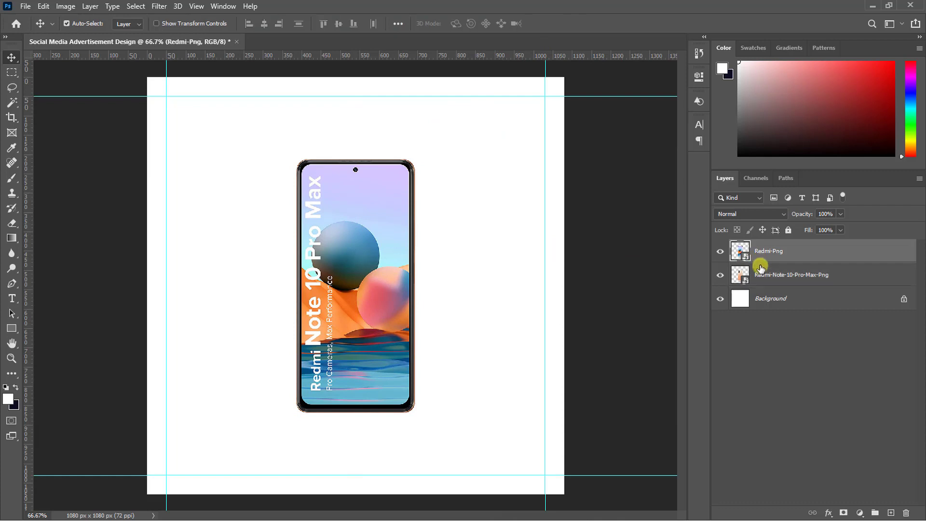
left_click(759, 272)
key("ctrl+t")
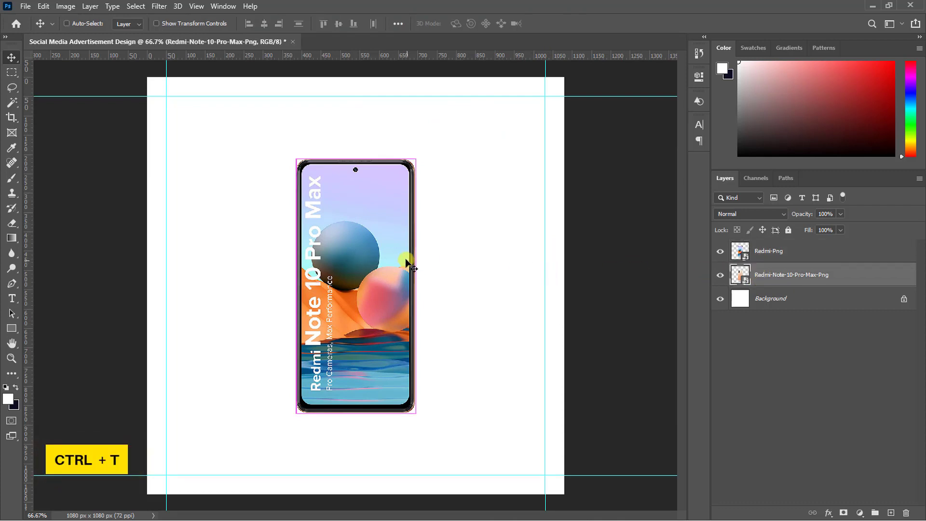
left_click_drag(380, 288, 313, 320)
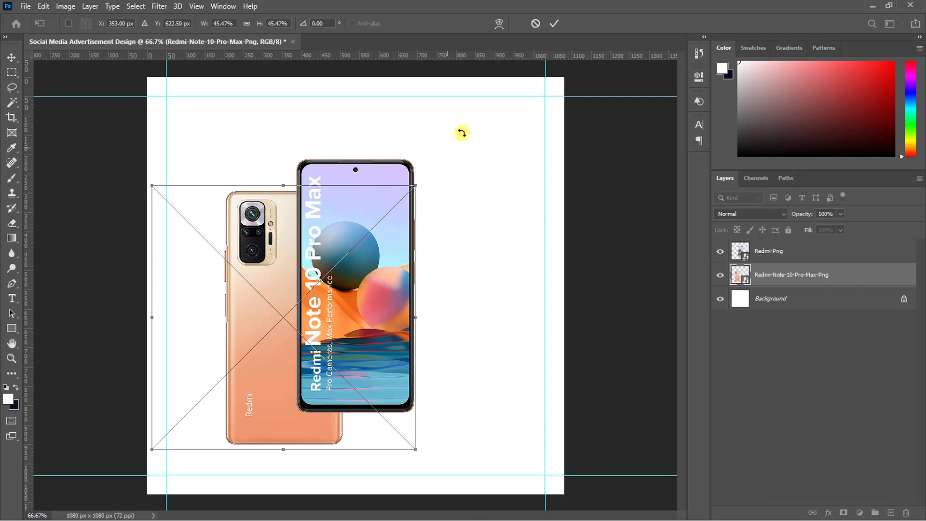
left_click(551, 23)
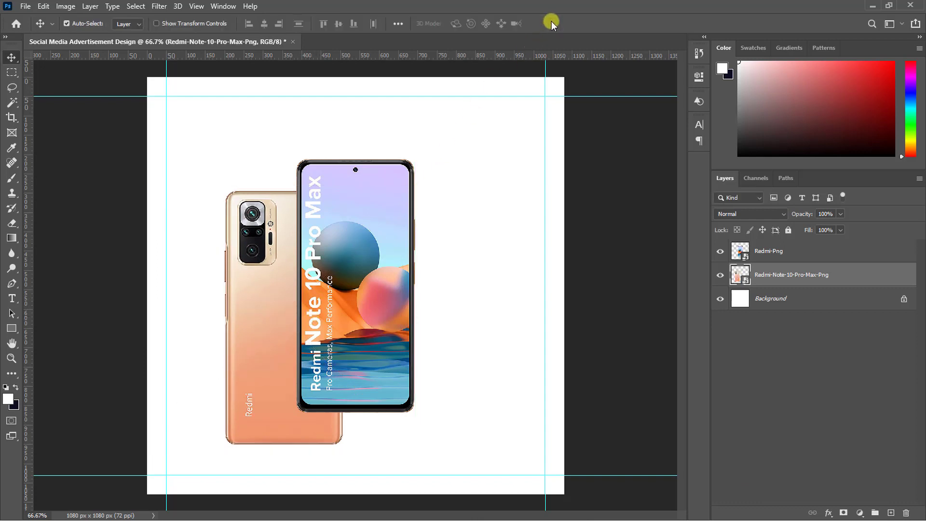
left_click(797, 254, "ctrl")
left_click_drag(360, 285, 396, 284)
Marquee-select a thin vertical strip down the Redmi-Png phone's screen and copy it to a new layer
left_click(760, 254)
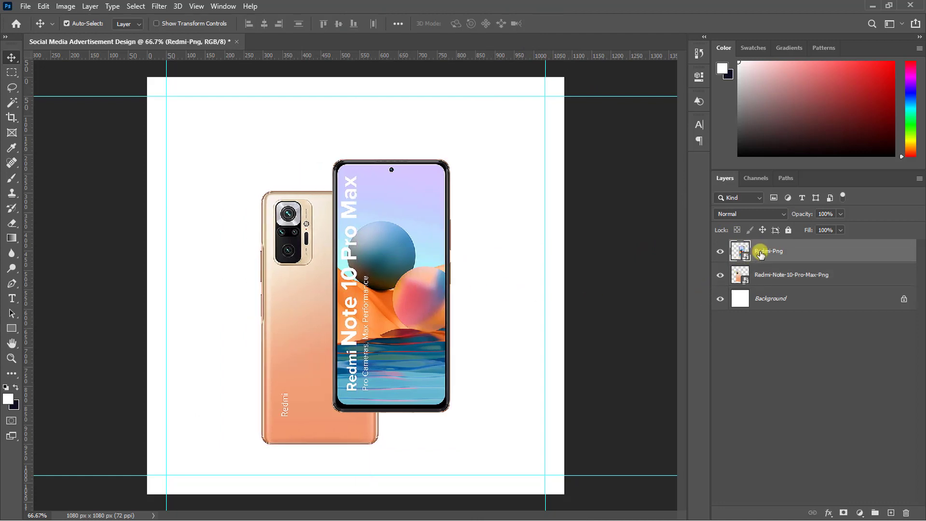
left_click(8, 72)
left_click_drag(8, 72, 47, 72)
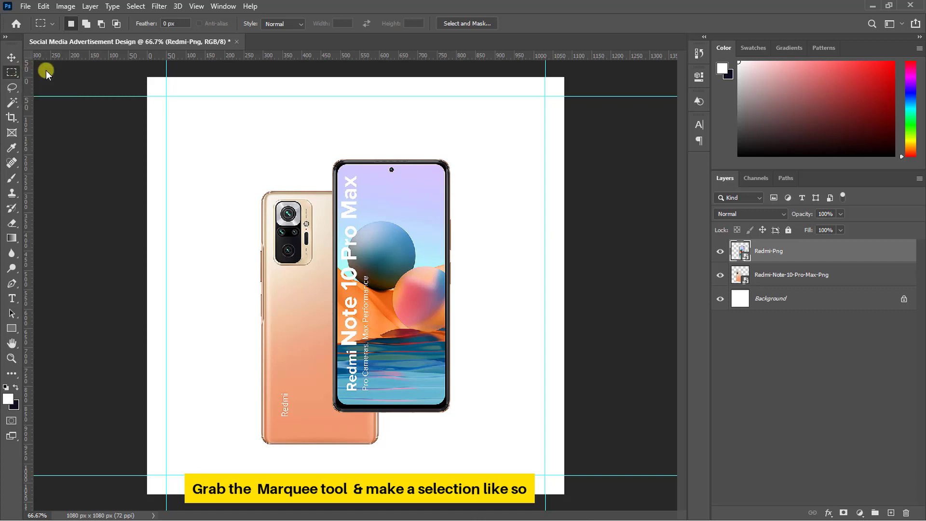
left_click_drag(389, 210, 382, 395)
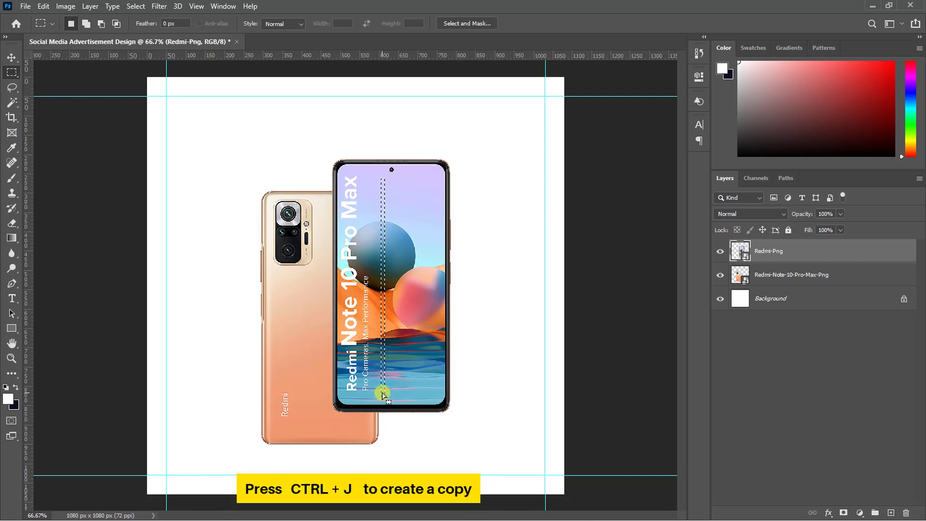
key("ctrl+j")
Stretch the copied strip horizontally past the canvas's right edge to about 6411% width, and place its layer below Redmi-Png
key("ctrl+t")
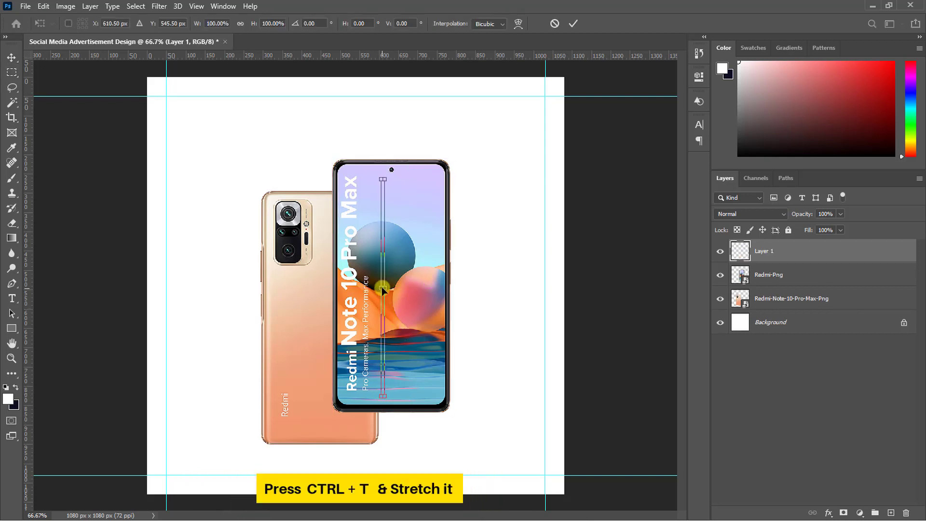
left_click_drag(387, 287, 604, 310)
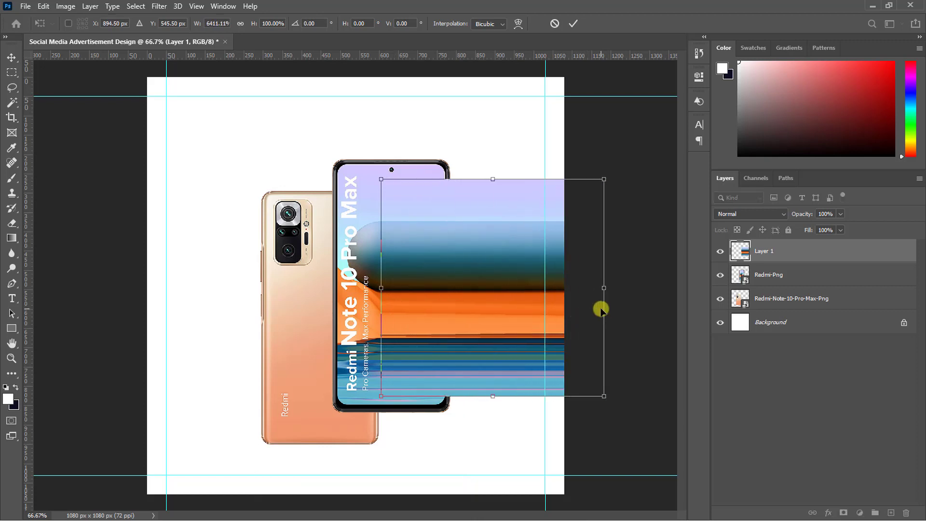
left_click(574, 24)
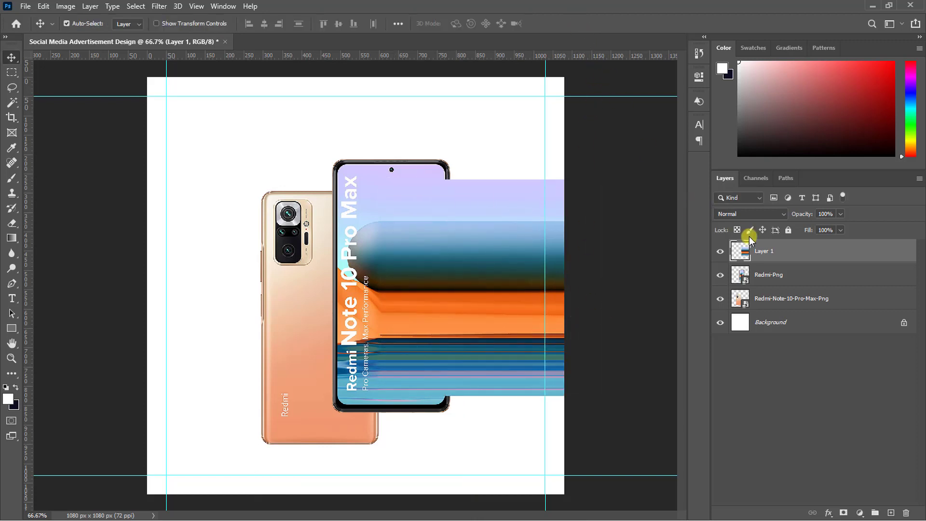
left_click_drag(750, 239, 769, 296)
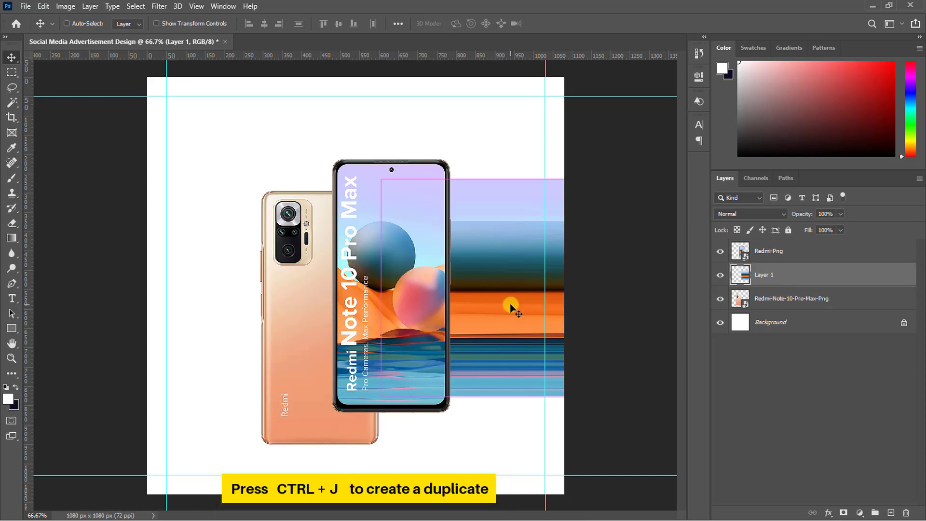
Duplicate the stretched strip, move the copy to the canvas's left side, and scale it down to fit beside the back-view phone
key("ctrl+j")
left_click_drag(512, 307, 180, 351)
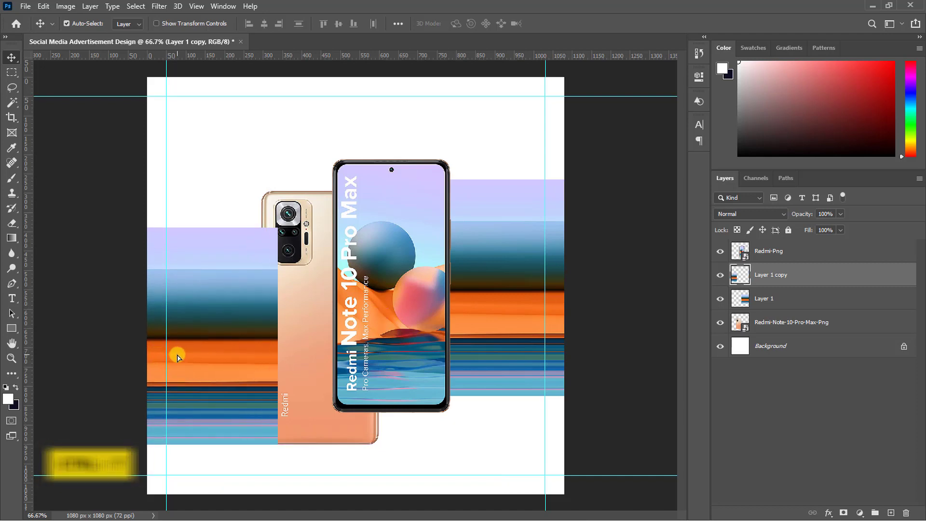
key("ctrl+t")
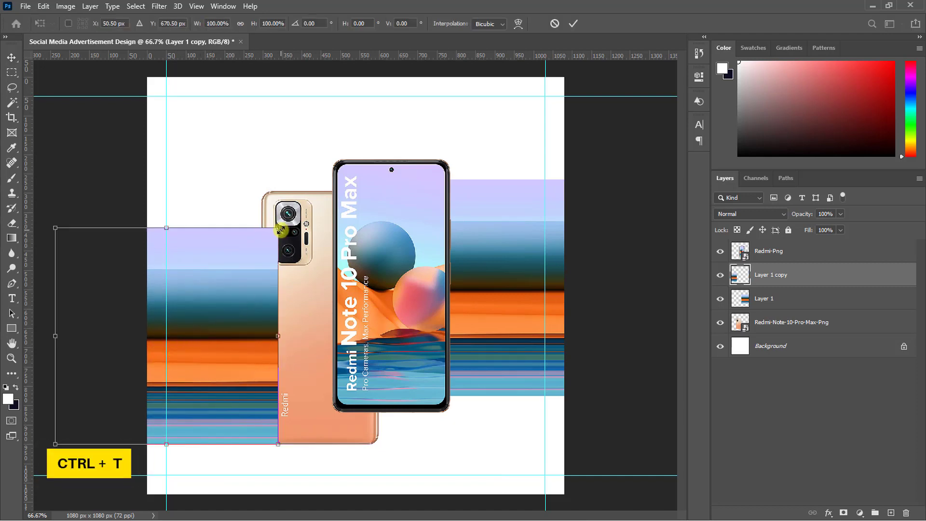
left_click_drag(280, 229, 258, 279)
left_click_drag(199, 342, 225, 366)
key("Return")
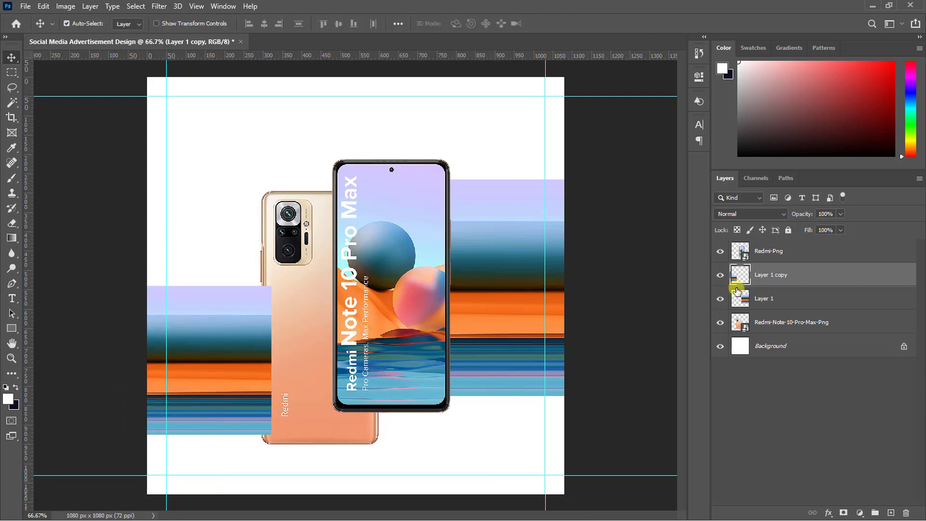
Place the Layer 1 copy strip beneath the back-view phone's layer and scale the Redmi-Png front phone up slightly
left_click_drag(770, 280, 773, 336)
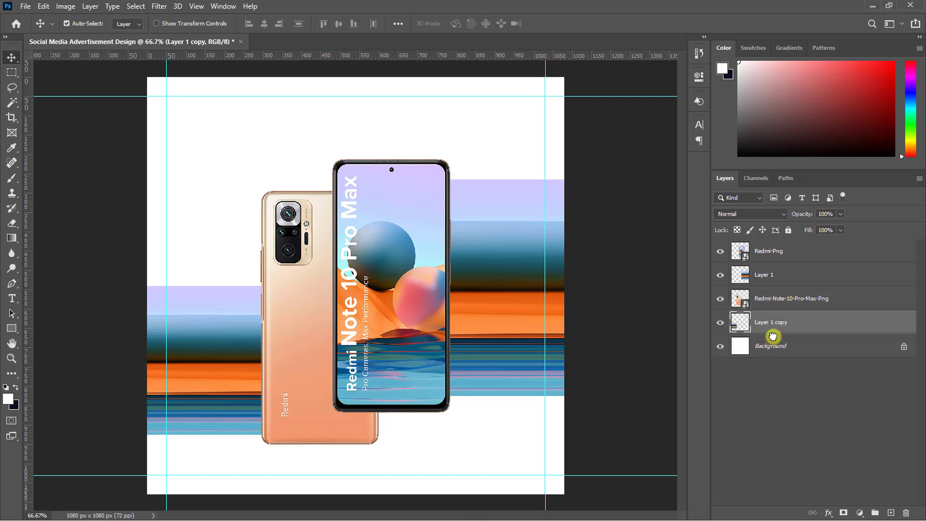
key("ctrl+minus")
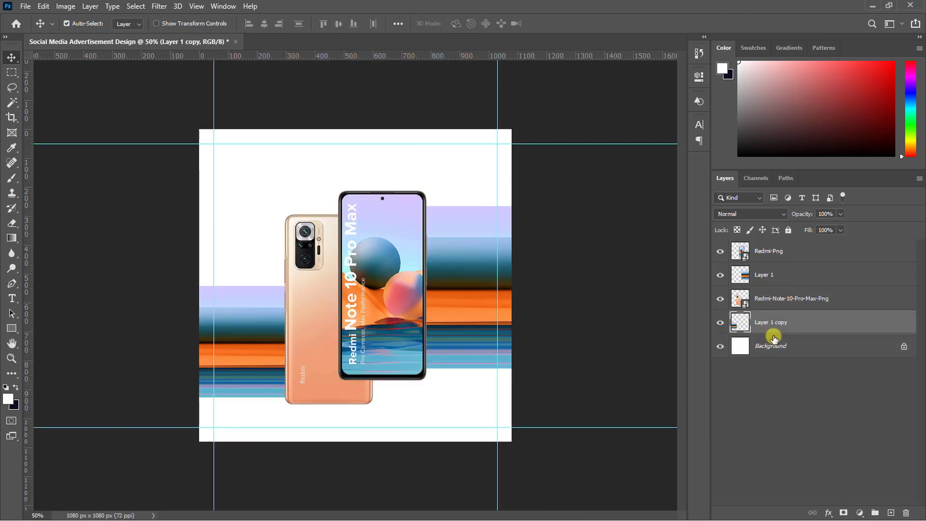
left_click(396, 297, "ctrl")
key("ctrl+t")
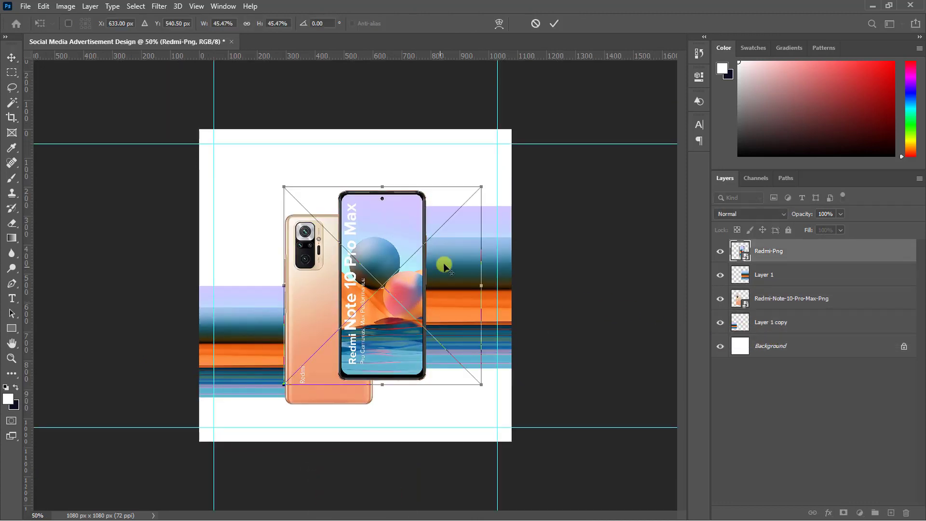
left_click_drag(481, 187, 491, 177)
left_click(554, 24)
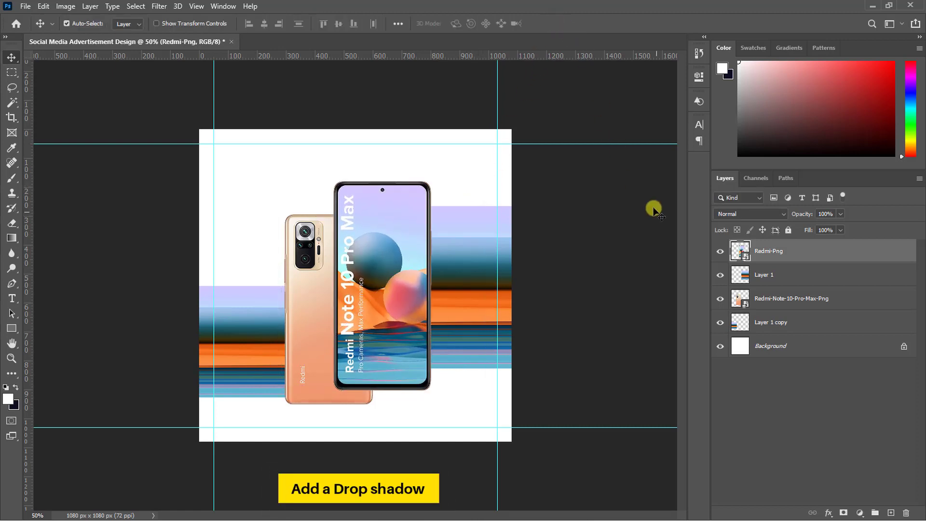
Add a drop shadow effect to the Redmi-Png front phone and make the shadow colour black
left_click(829, 511)
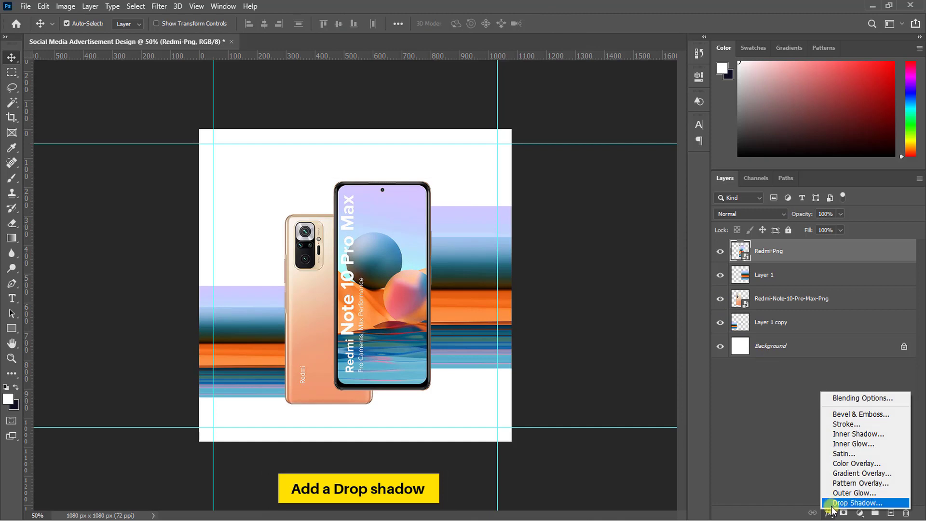
left_click(833, 504)
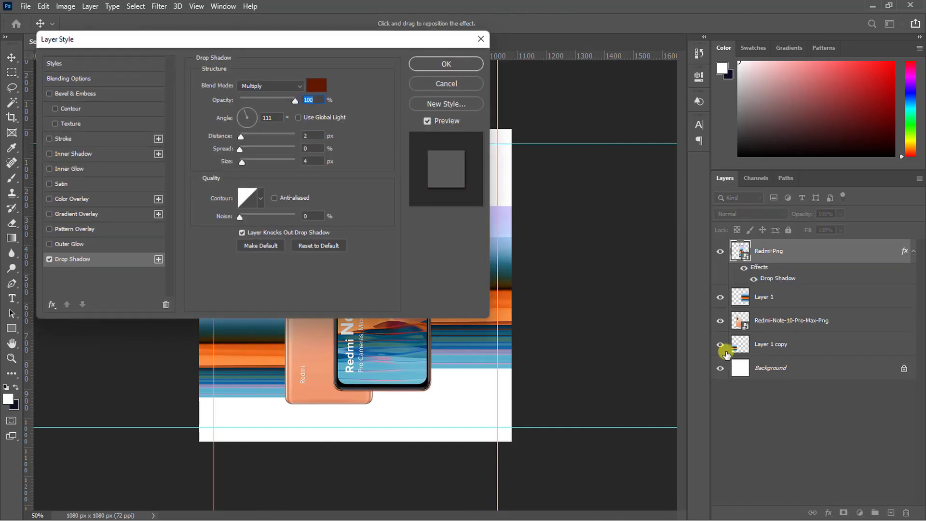
left_click_drag(398, 48, 807, 45)
left_click(779, 87)
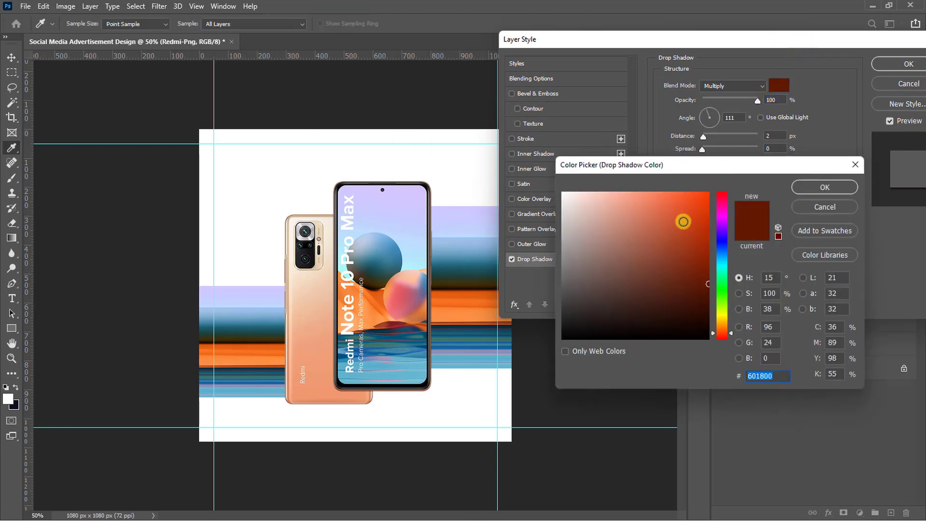
left_click_drag(590, 301, 554, 352)
left_click(825, 187)
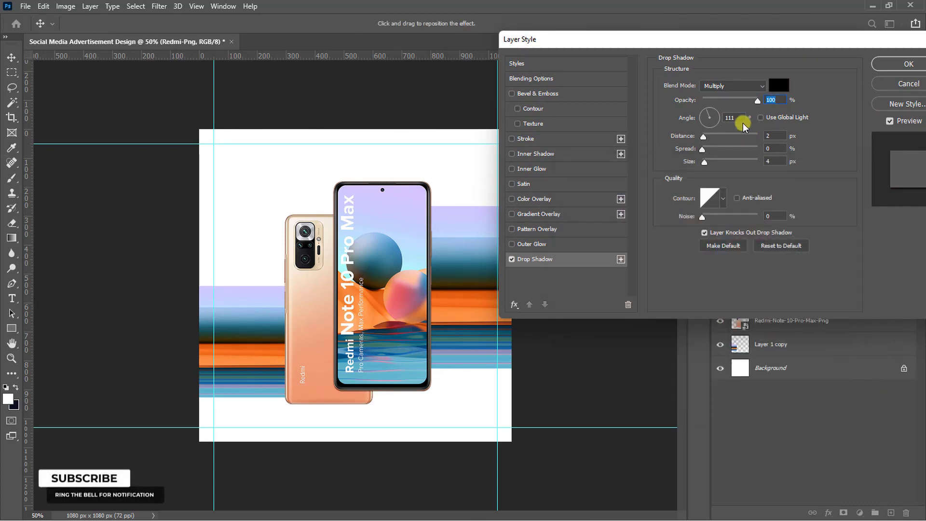
Set the front phone's drop shadow to 80% opacity, 120° angle, 33 px distance and 40 px size, and apply it
type("80")
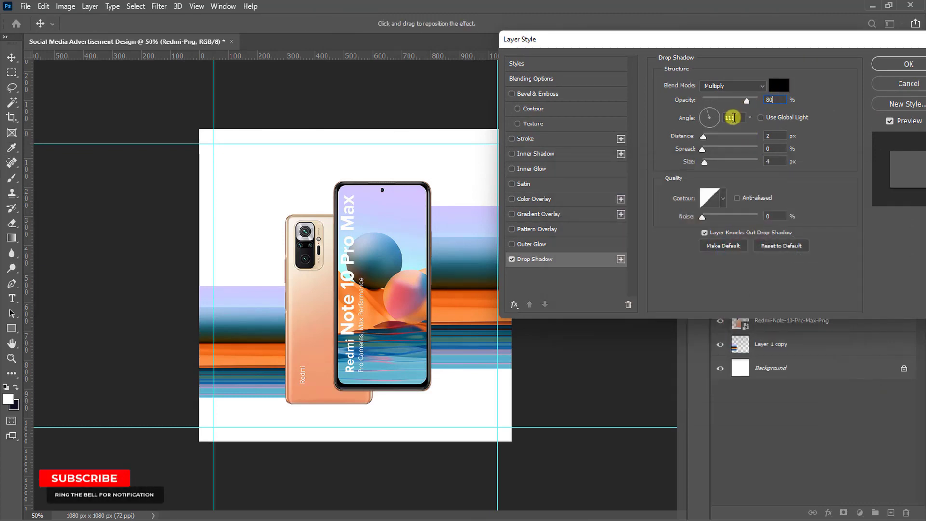
type("99")
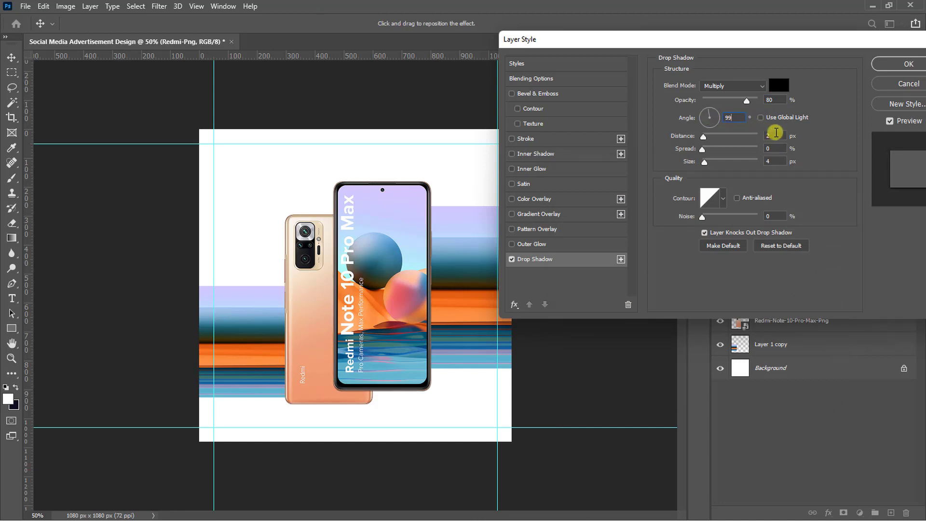
type("29")
left_click(771, 163)
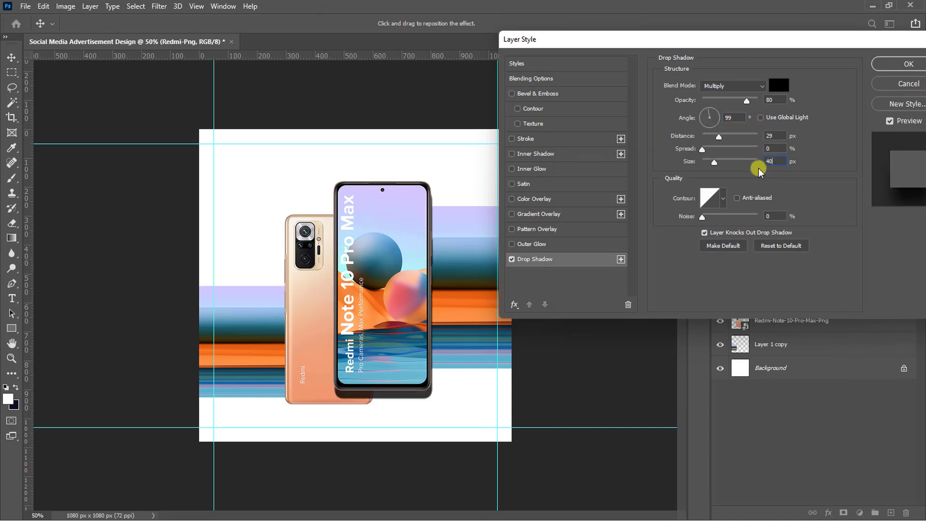
type("40")
left_click_drag(431, 284, 442, 286)
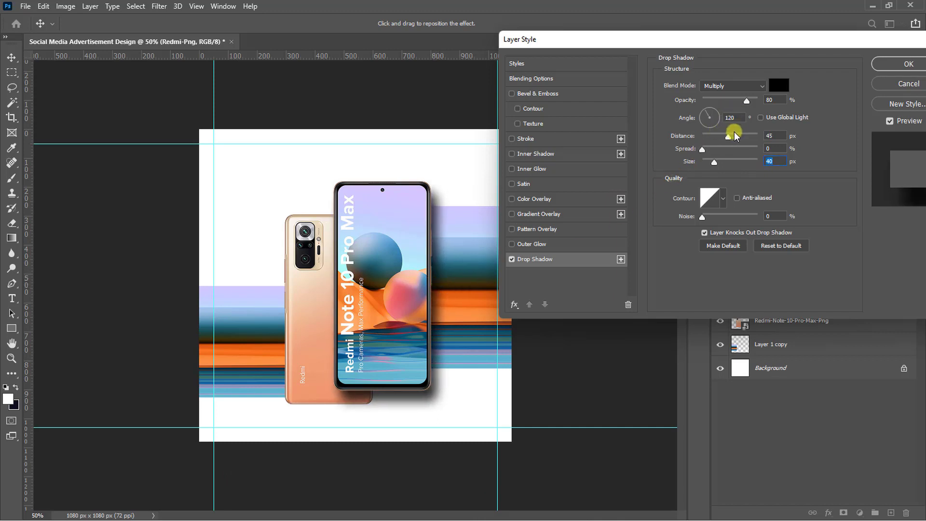
mouse_move(729, 139)
left_mouse_down()
mouse_move(721, 151)
mouse_move(722, 141)
left_mouse_up()
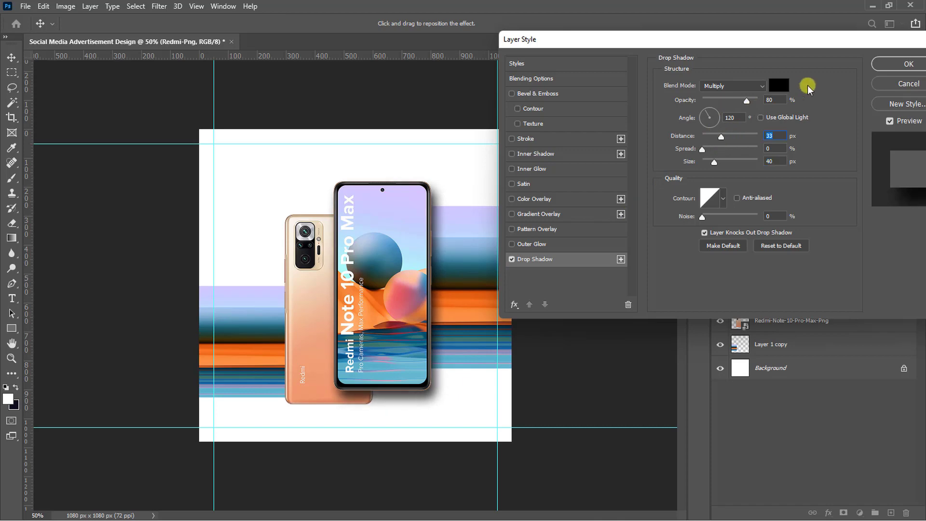
left_click(890, 65)
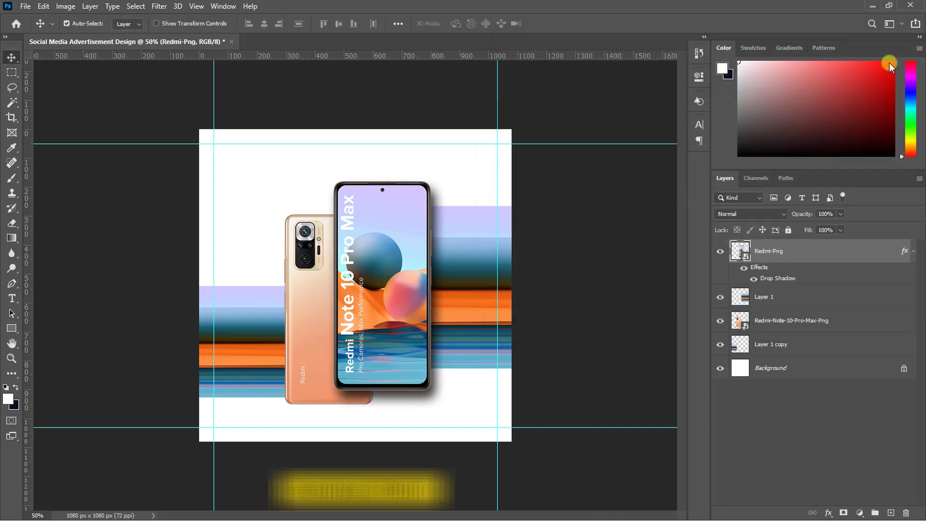
Rotate both phones and both colour strips together clockwise by about 31°
key("ctrl+plus")
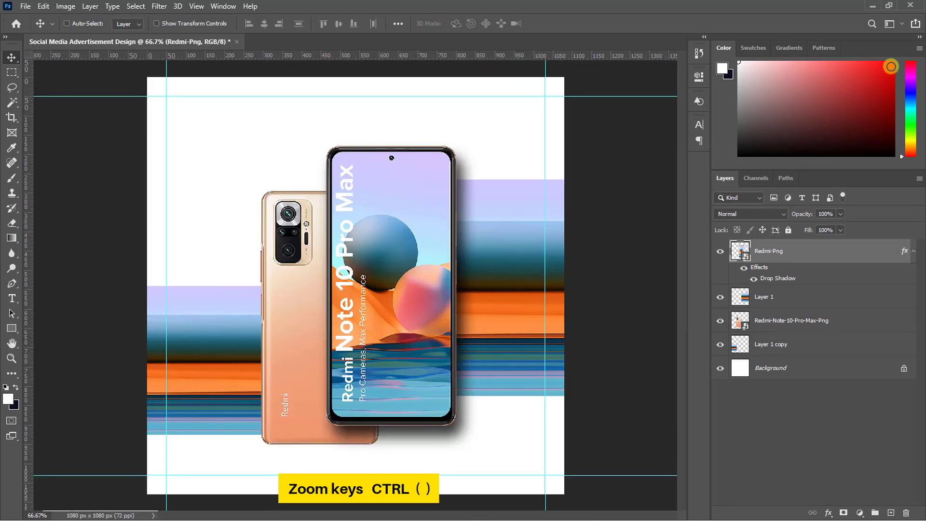
key("ctrl+minus")
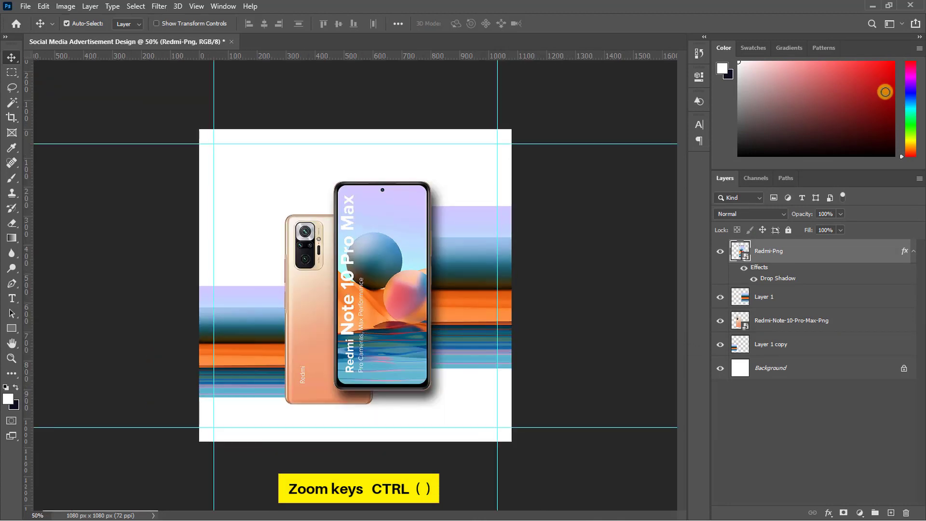
left_click(874, 346, "shift")
key("ctrl+t")
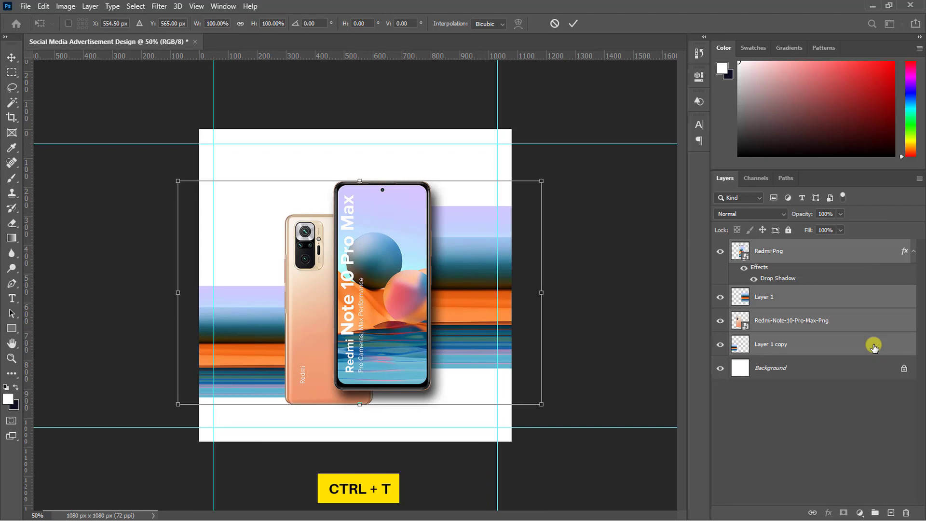
key("ctrl+plus")
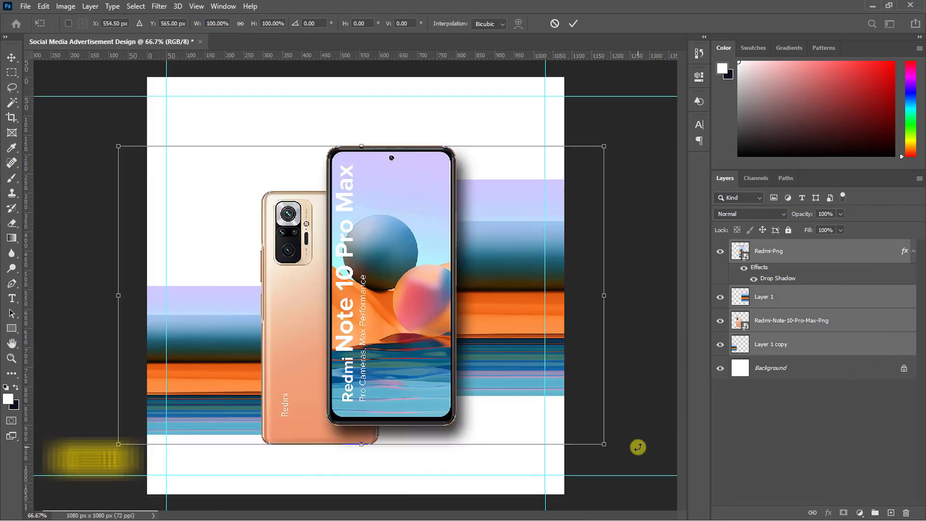
left_click_drag(636, 445, 490, 491)
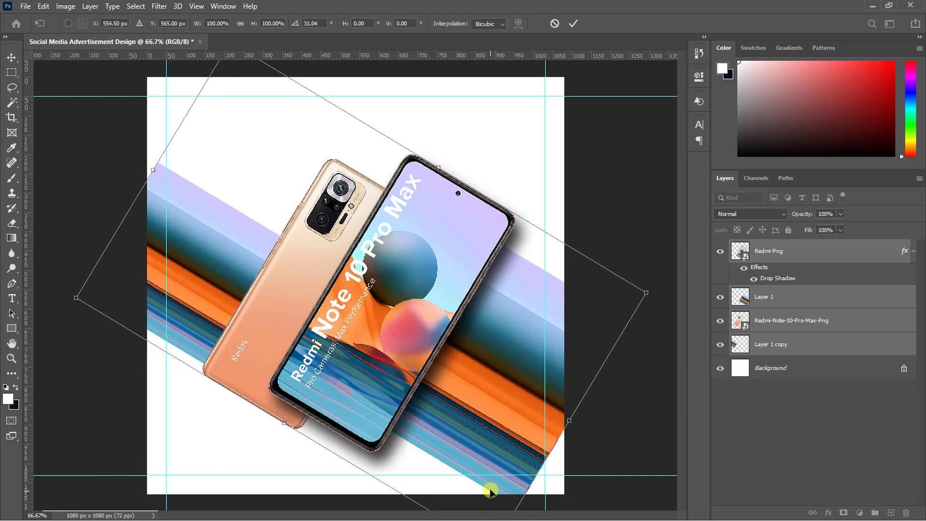
left_click(572, 20)
key("ctrl+minus")
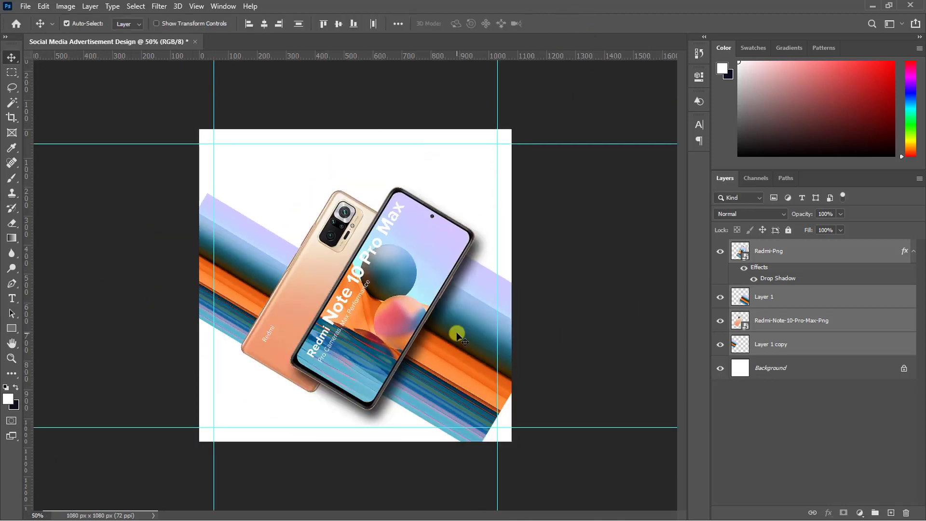
Scale the Layer 1 strip up to about 116% so it covers the canvas's lower-right corner
left_click(791, 302)
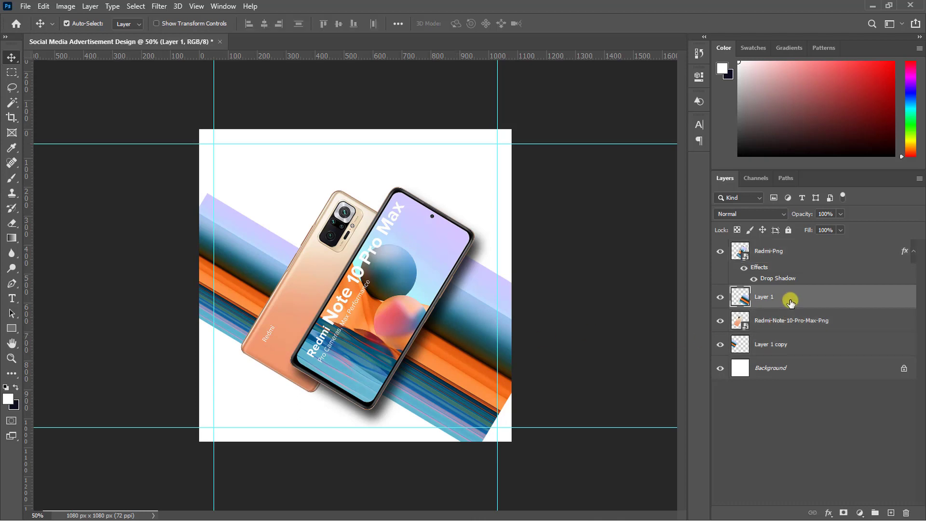
key("ctrl+t")
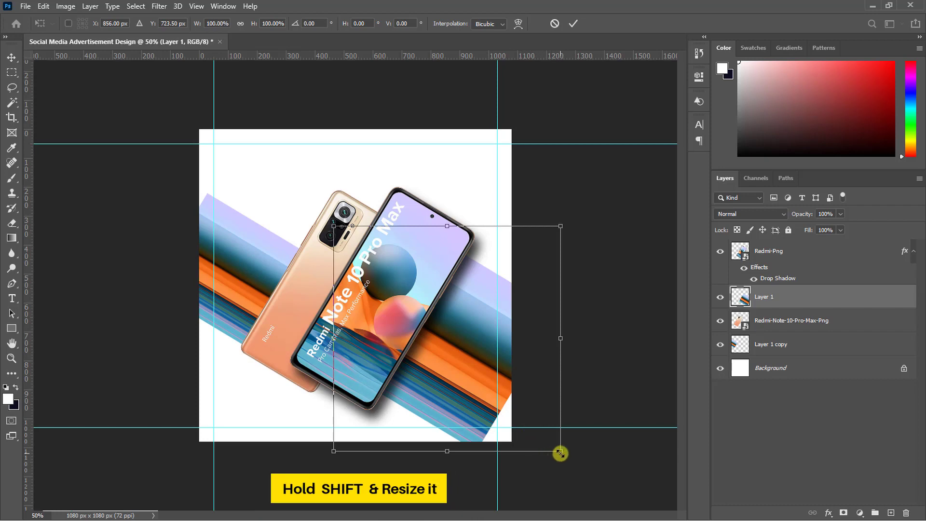
left_click_drag(561, 453, 598, 491)
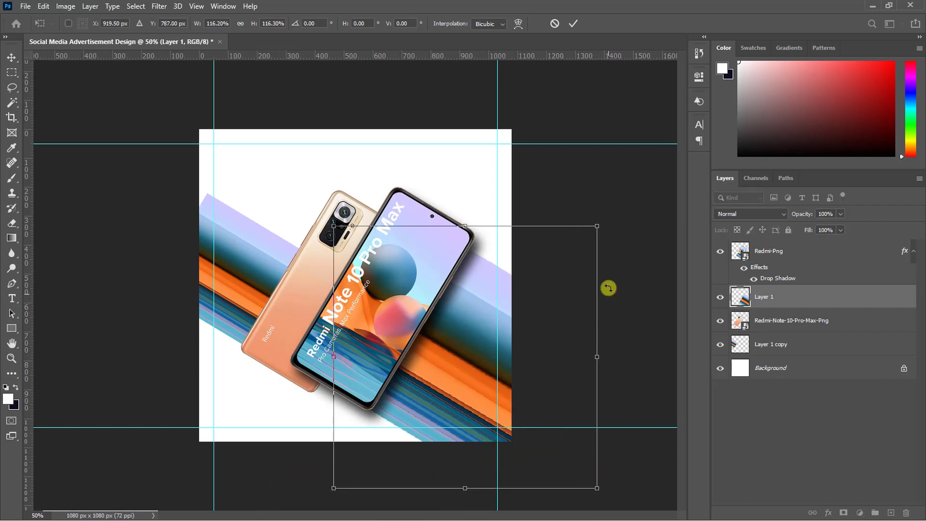
left_click(575, 24)
Select both phones and both colour strips and nudge them together down the canvas
left_click(244, 261)
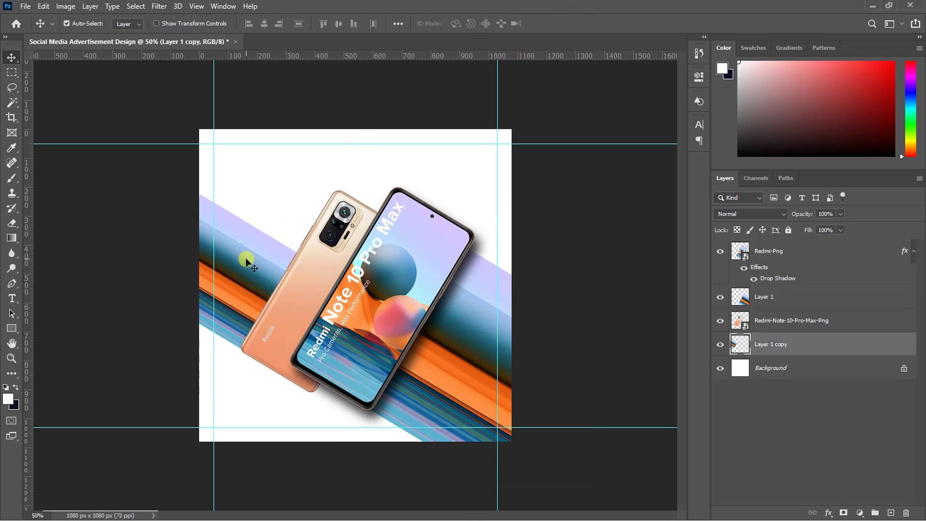
left_click(758, 255, "shift")
key("Down")
key("Down")
key("Down")
key("Down")
key("Down")
key("Down")
key("Down")
key("Down")
key("Down")
key("Down")
key("Down")
key("Down")
key("Down")
key("Down")
key("Down")
key("Down")
key("Down")
key("Down")
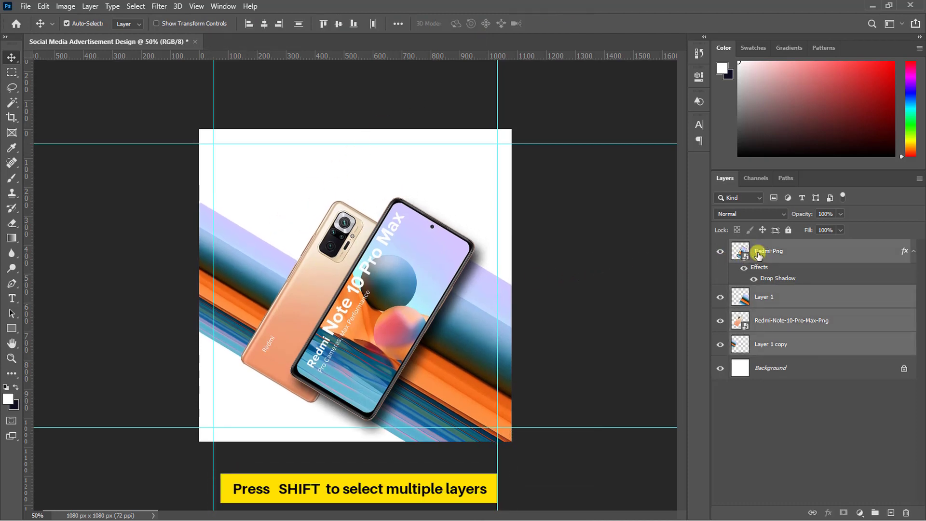
Add a layer mask to the Redmi-Note-10-Pro-Max-Png back-view phone
left_click(758, 255)
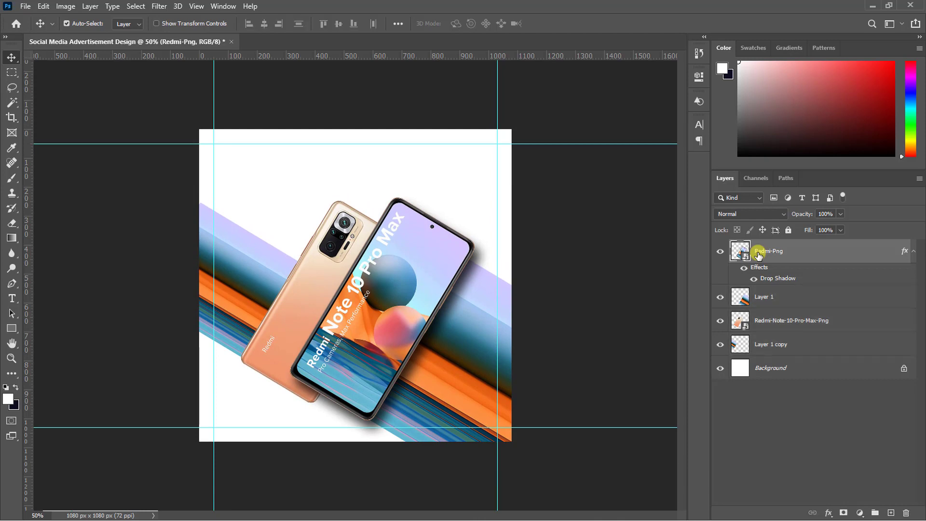
left_click(770, 316)
left_click(844, 513)
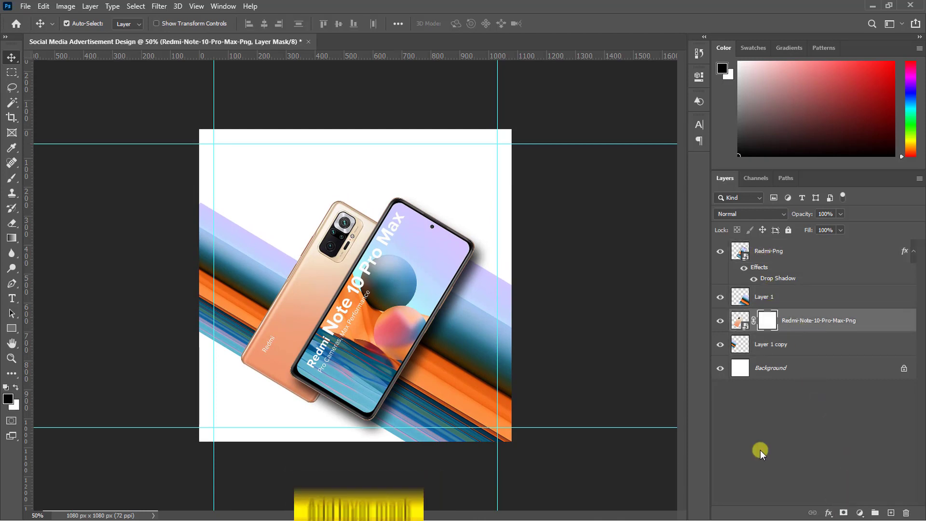
Fade out the back-view phone's lower end on its mask with a linear Foreground to Transparent gradient
left_click_drag(10, 238, 47, 239)
left_click(96, 23)
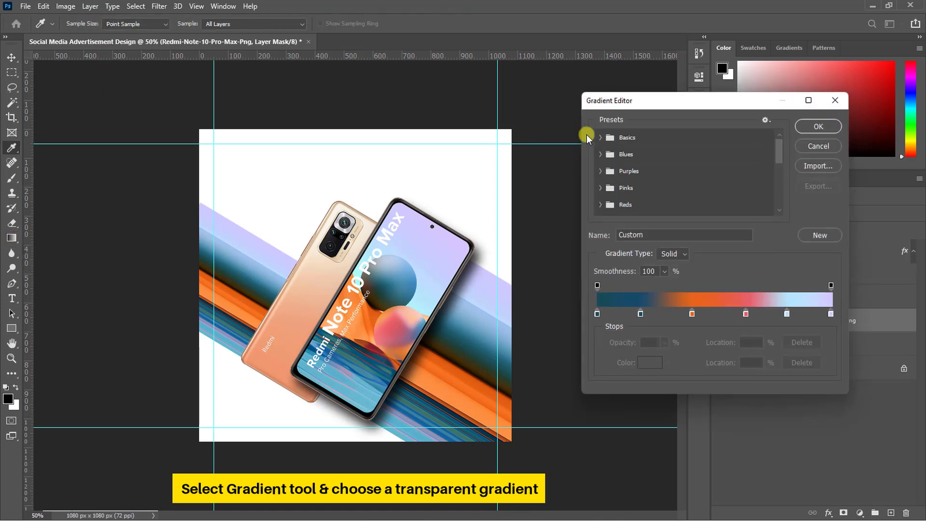
left_click(601, 139)
left_click(634, 157)
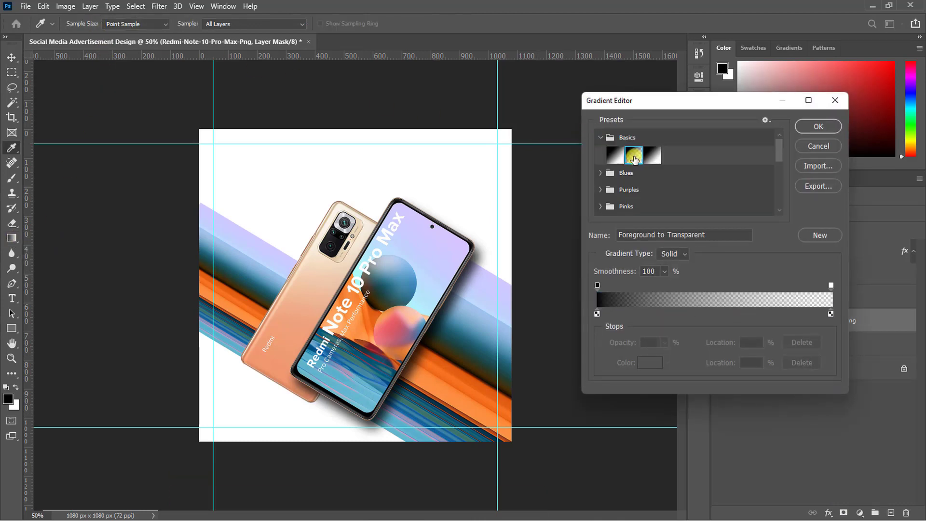
left_click(819, 127)
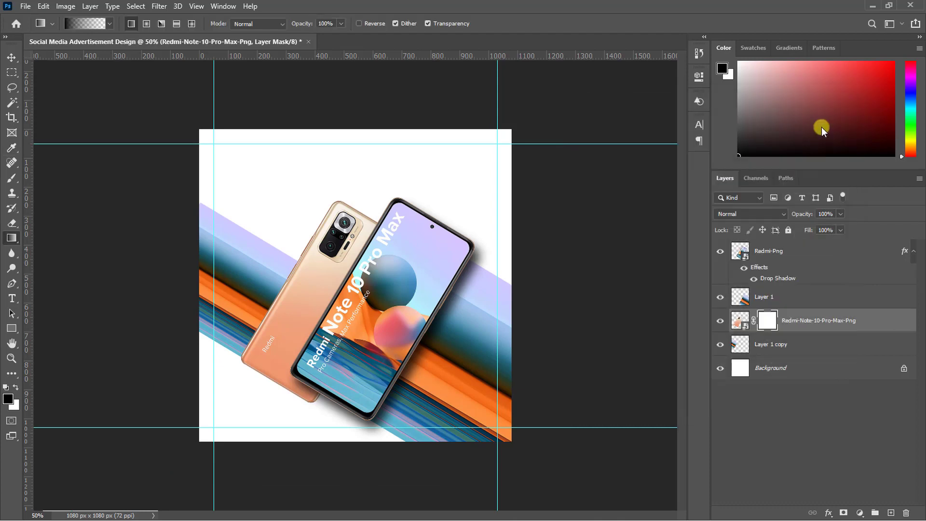
left_click_drag(295, 391, 300, 362)
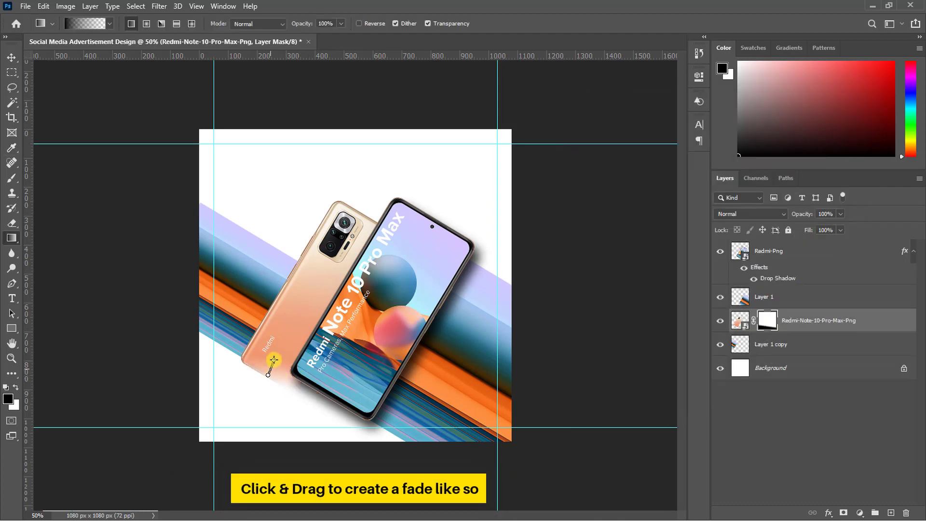
left_click_drag(272, 349, 273, 347)
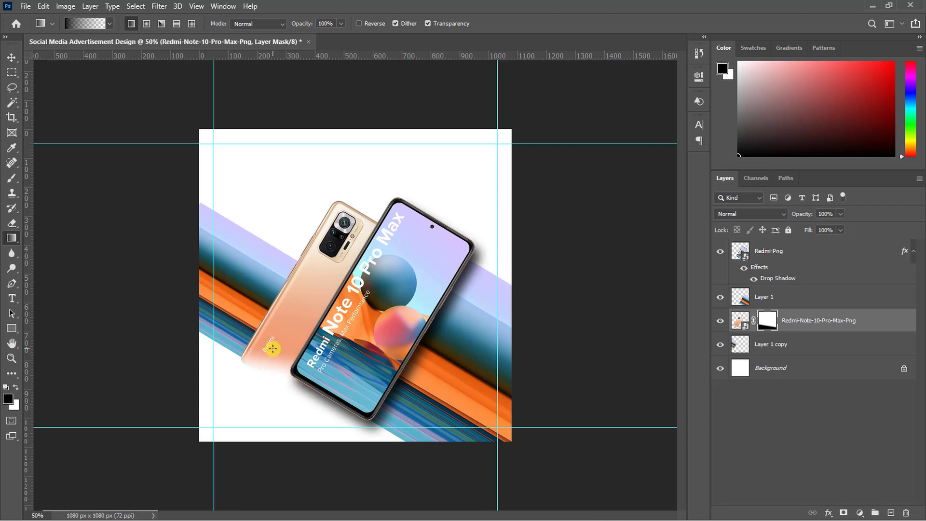
key("v")
Scale the Layer 1 colour strip down to about 94.7% around its centre
key("ctrl+plus")
left_click(465, 395)
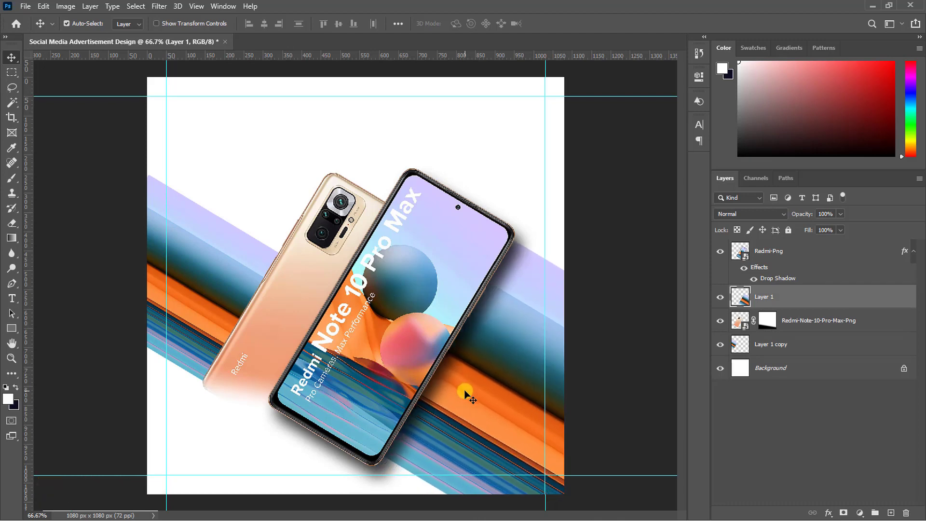
key("ctrl+t")
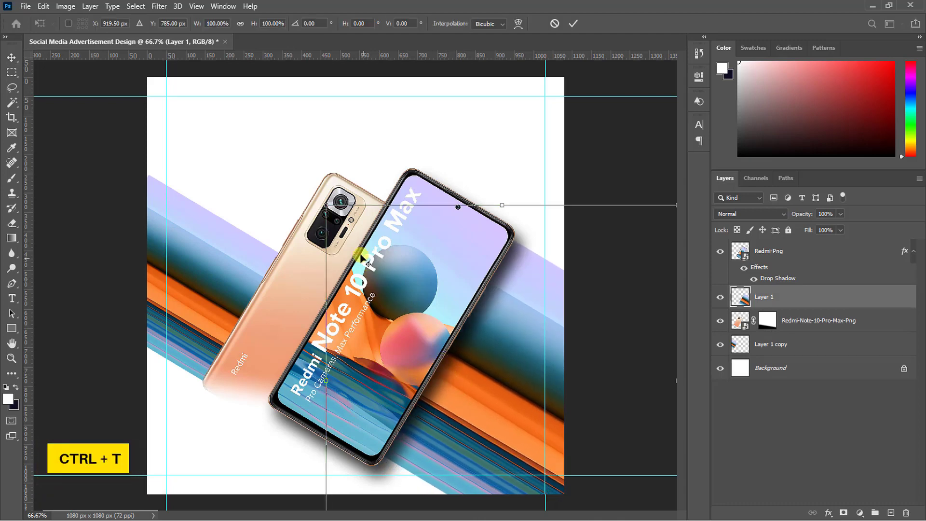
left_click_drag(326, 205, 335, 214)
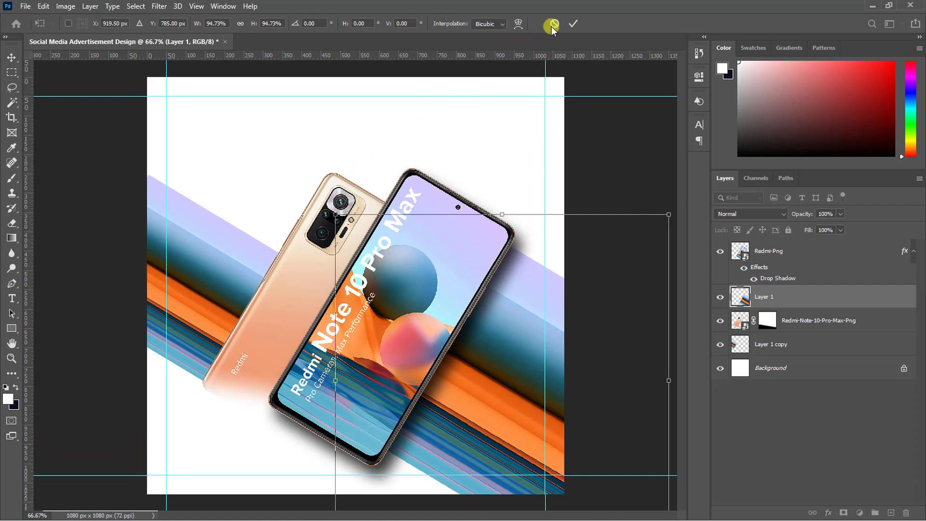
left_click(572, 23)
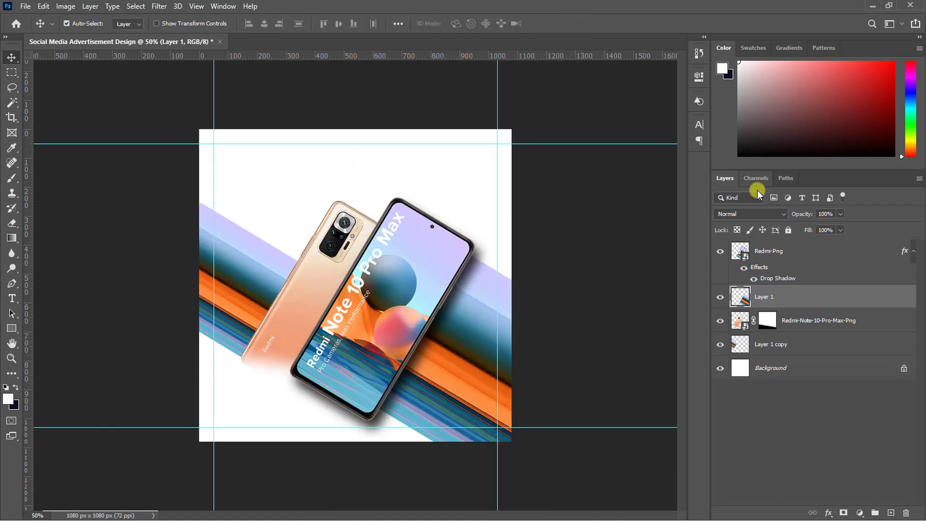
Add a Levels adjustment clipped to the Redmi-Note-10-Pro-Max-Png phone and set its black input level to 102
left_click(811, 320)
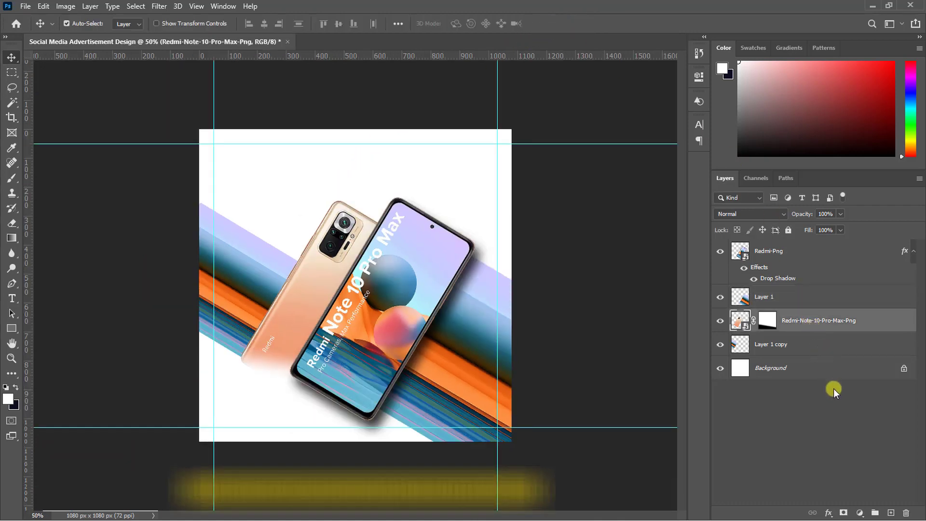
left_click(859, 512)
left_click(849, 356)
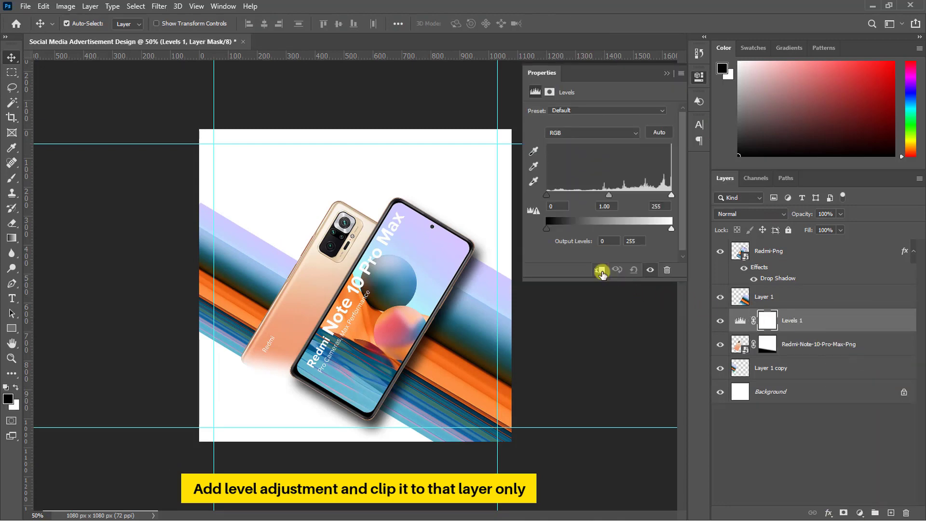
left_click(601, 270)
type("102")
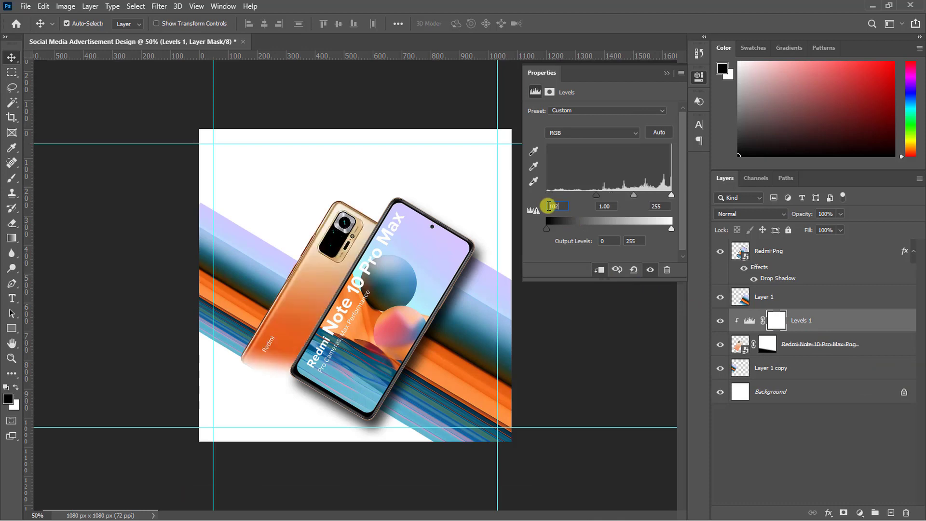
left_click(653, 206)
left_click(666, 74)
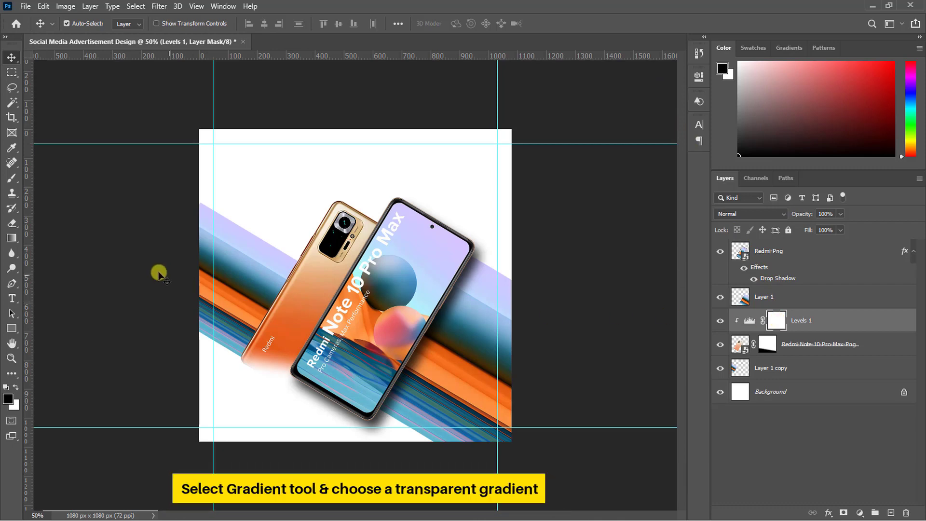
Fade the Levels effect out of the back-view phone's upper part on its mask with black Foreground to Transparent gradients
left_click(12, 237)
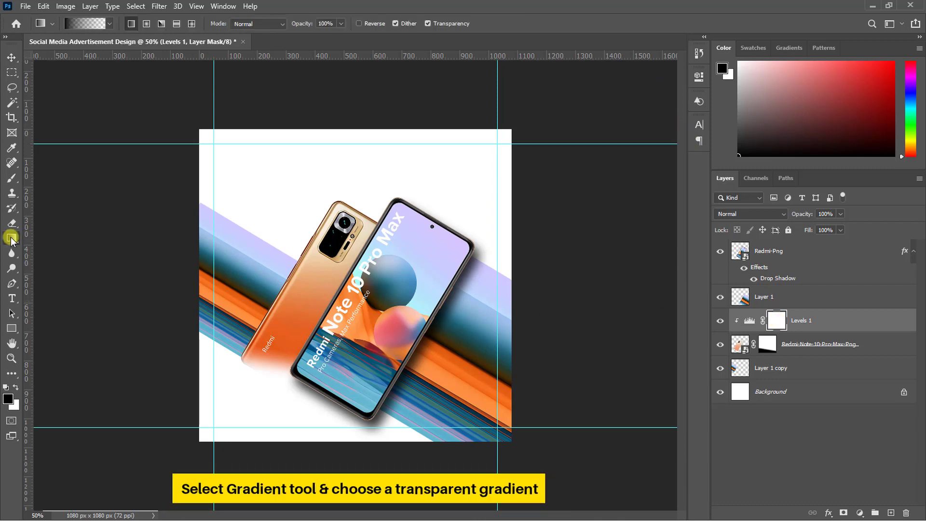
left_click(92, 24)
left_click(601, 138)
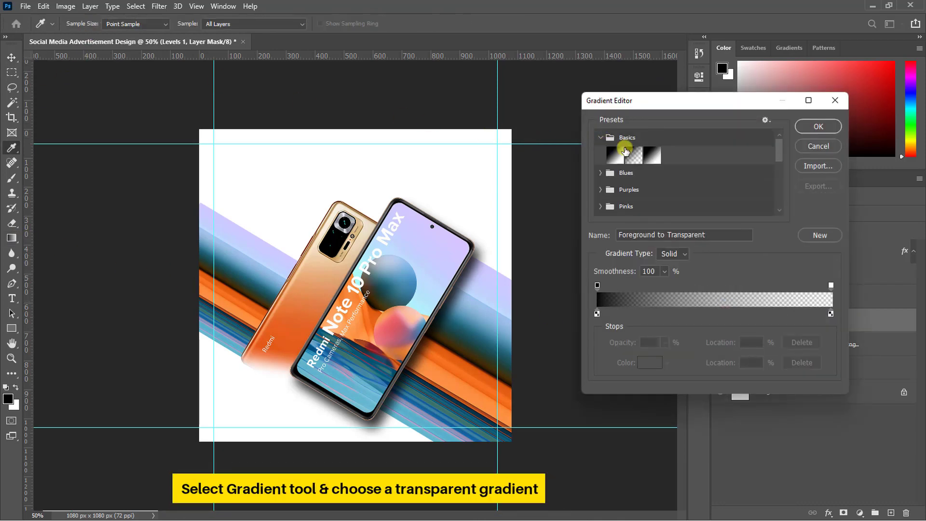
left_click(819, 126)
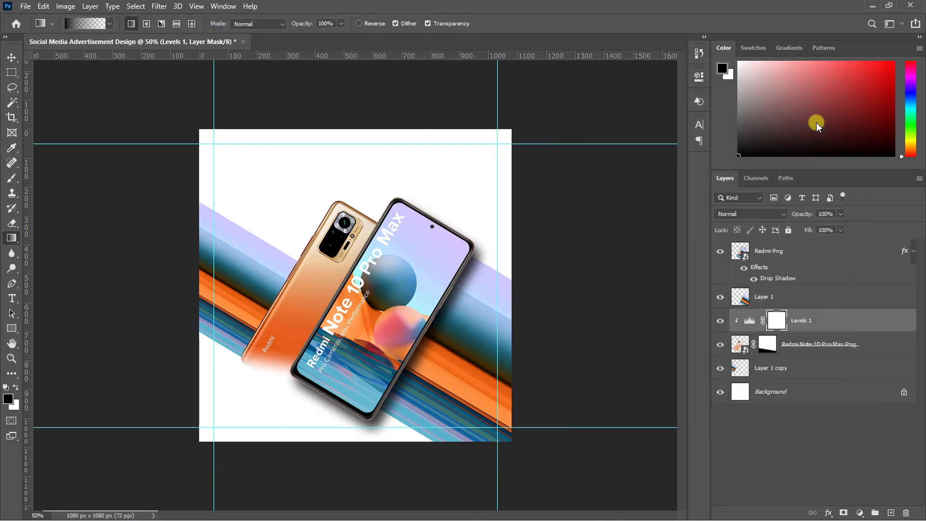
key("ctrl+plus")
left_click(718, 322)
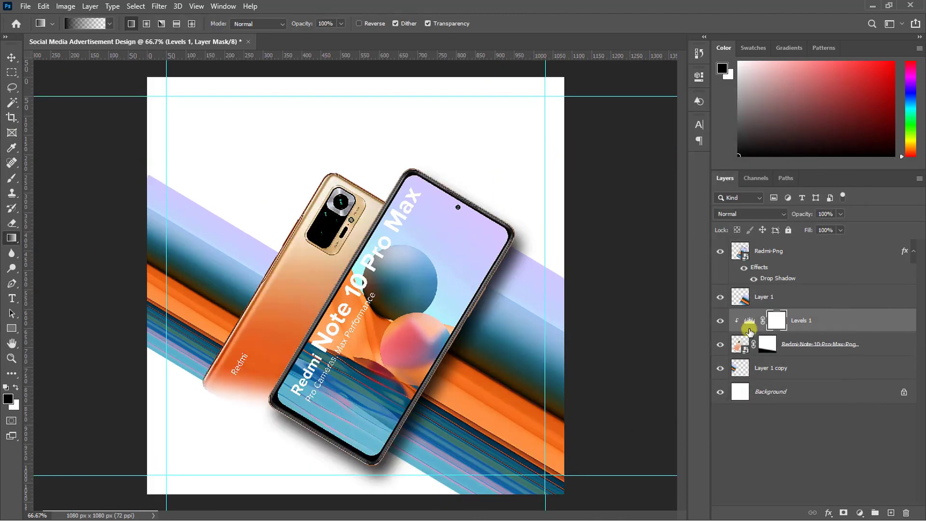
left_click_drag(369, 213, 291, 337)
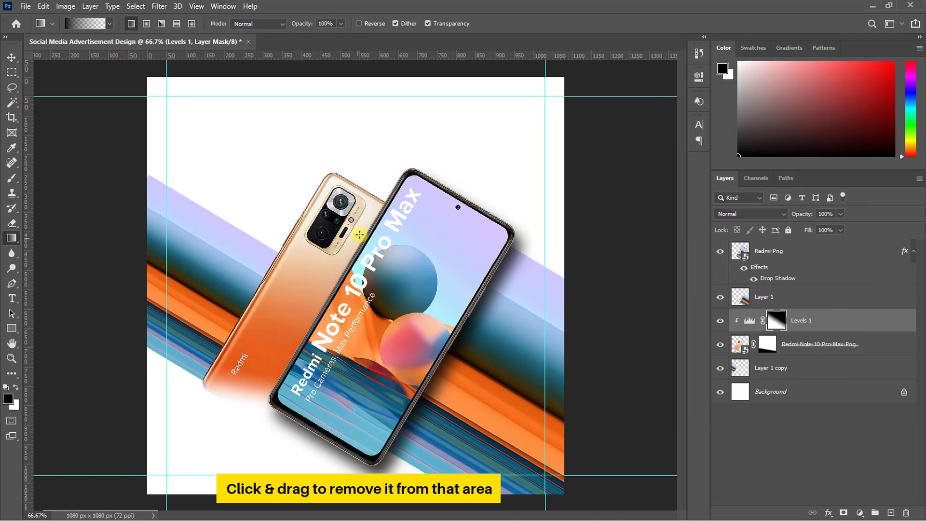
left_click_drag(373, 207, 291, 347)
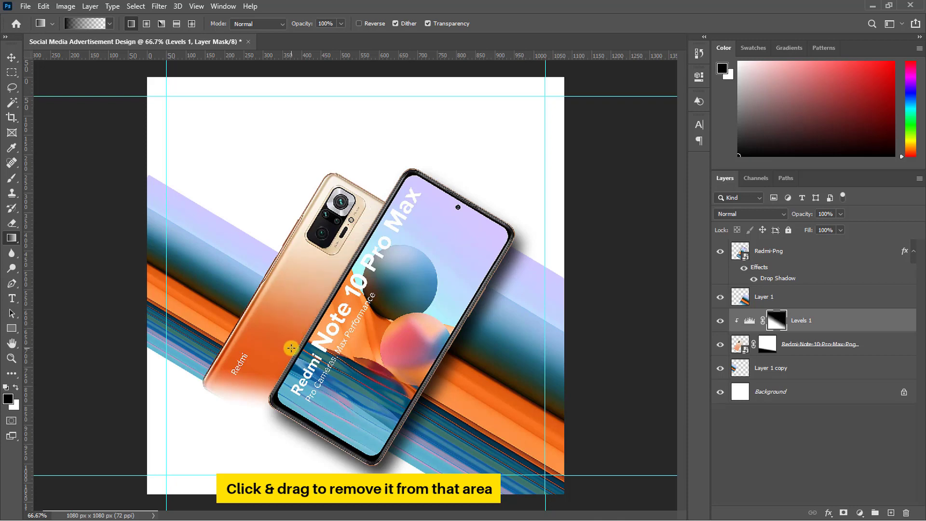
key("v")
key("ctrl+minus")
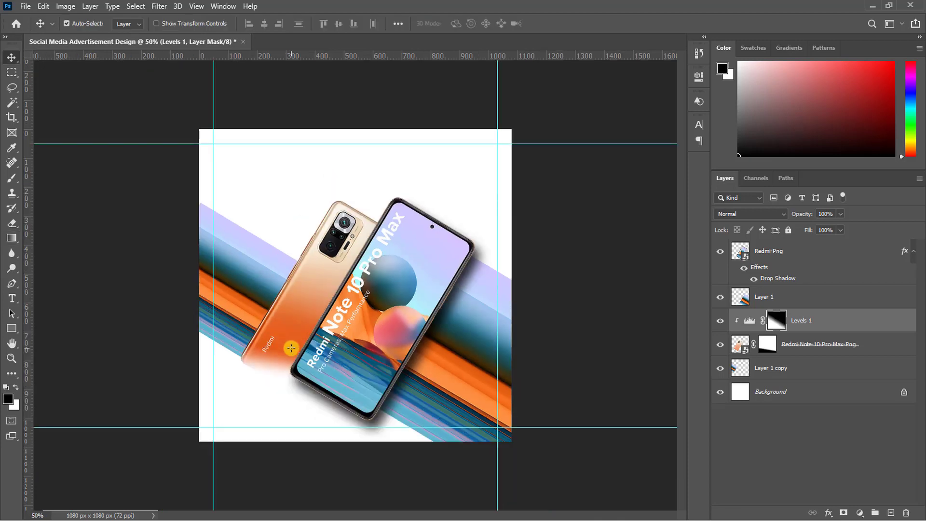
Create a linear gradient fill directly above the Background layer, starting from the Foreground to Background preset
left_click(778, 394)
left_click(859, 513)
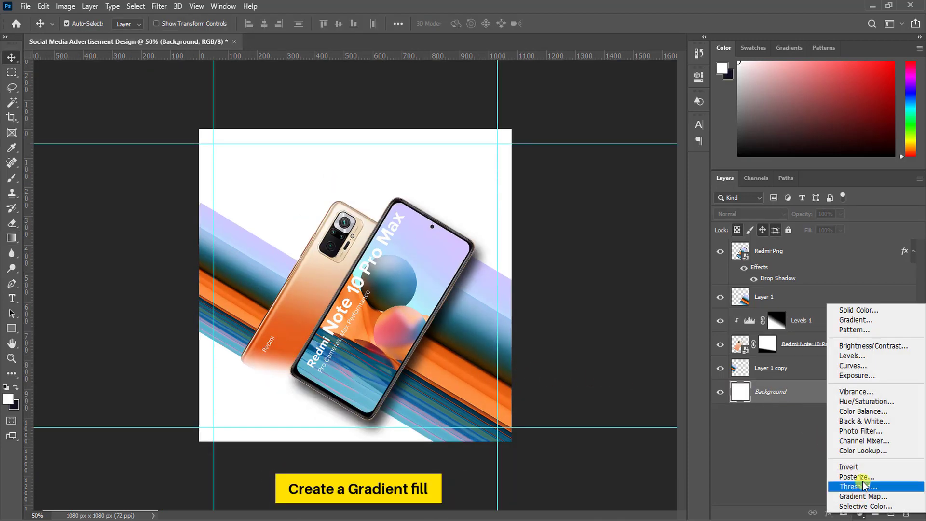
left_click(878, 320)
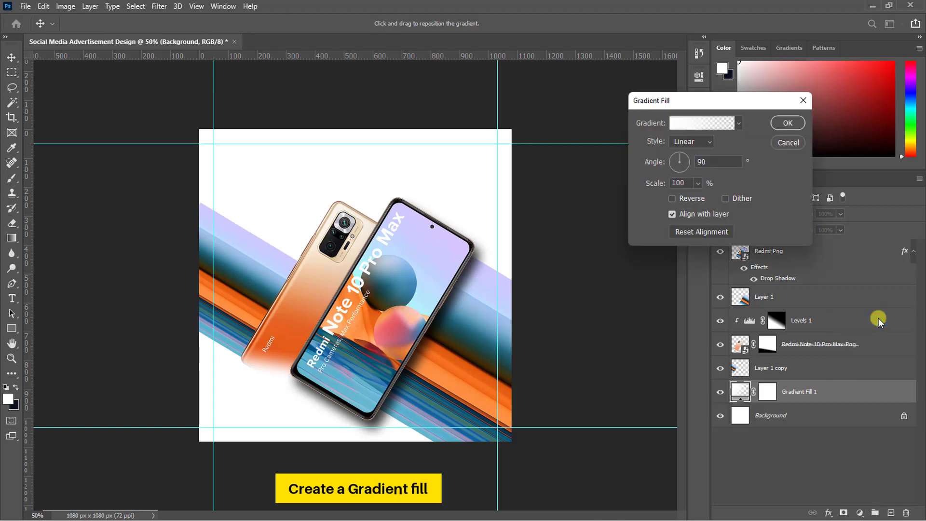
left_click(696, 128)
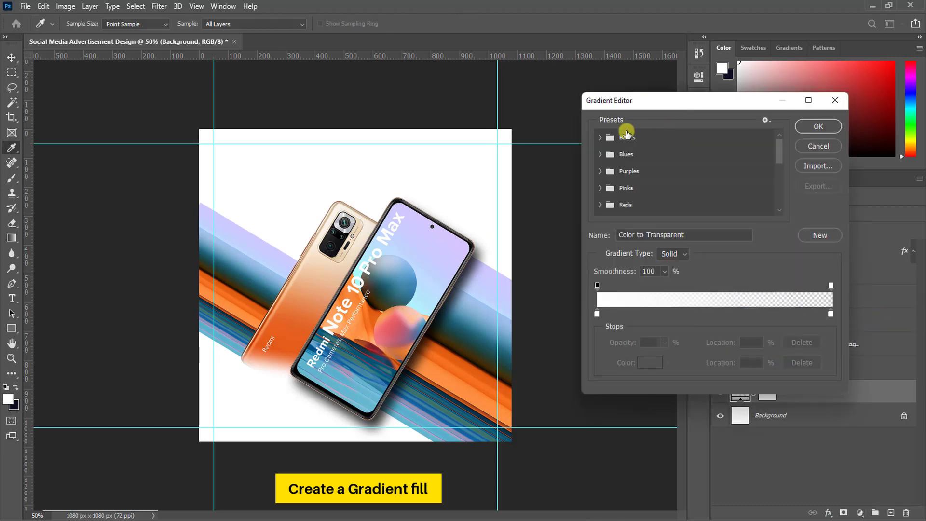
left_click(601, 138)
left_click(614, 157)
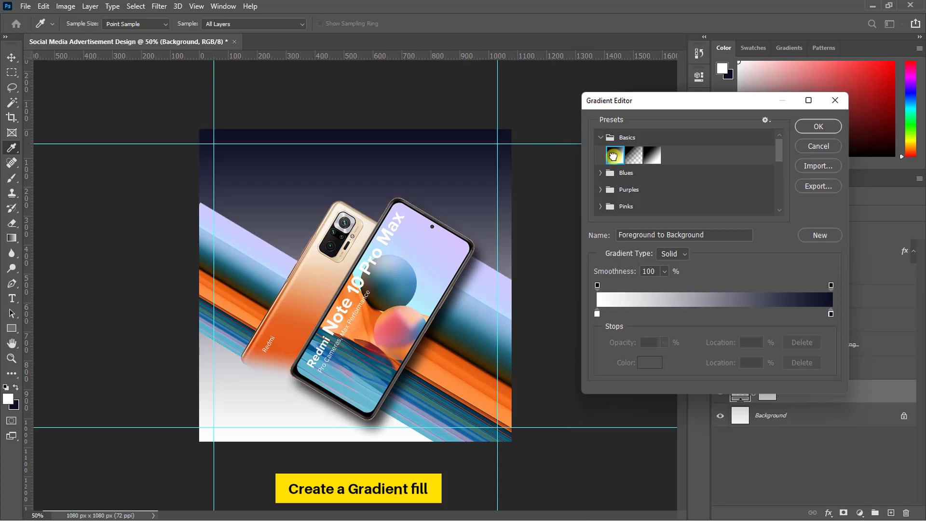
Set the background gradient's start stop to bfd7fd and its end stop to fb9042, and accept the fill
left_click(597, 313)
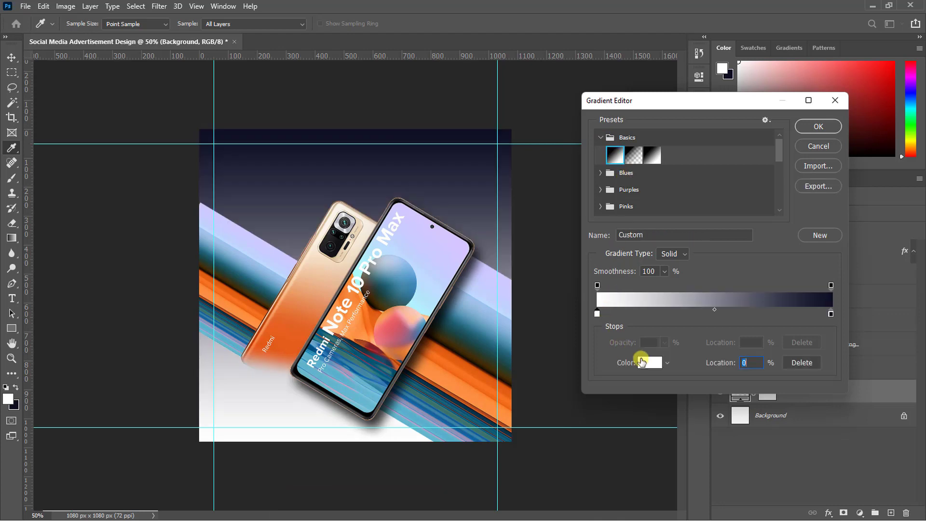
left_click(645, 362)
type("bfd7fd")
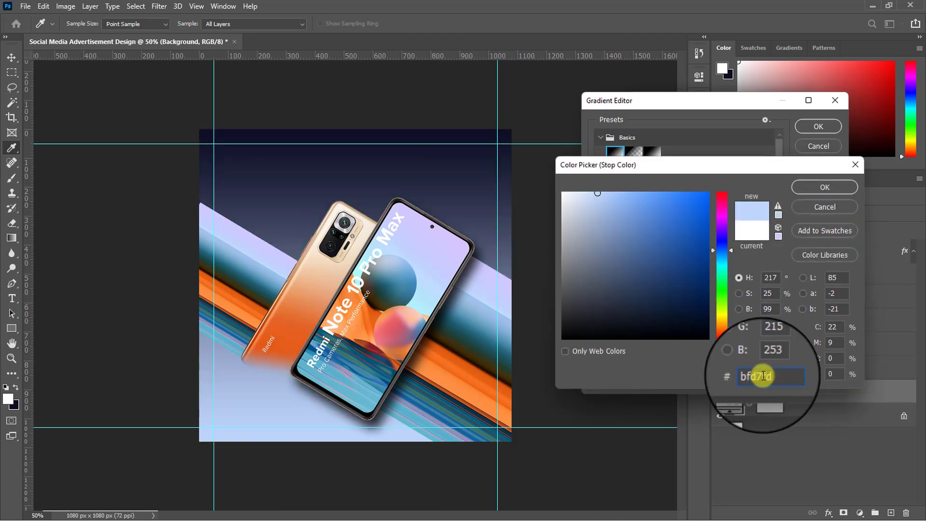
left_click(804, 187)
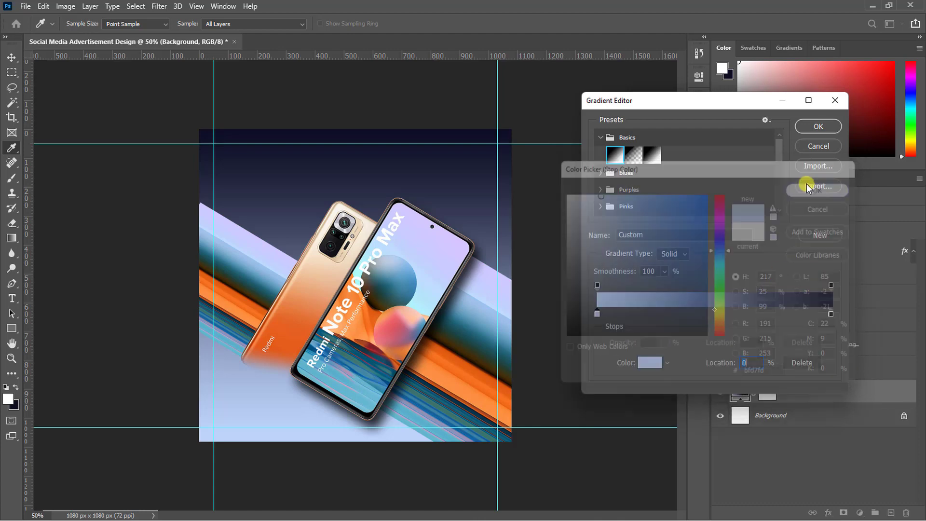
left_click(830, 313)
left_click(645, 362)
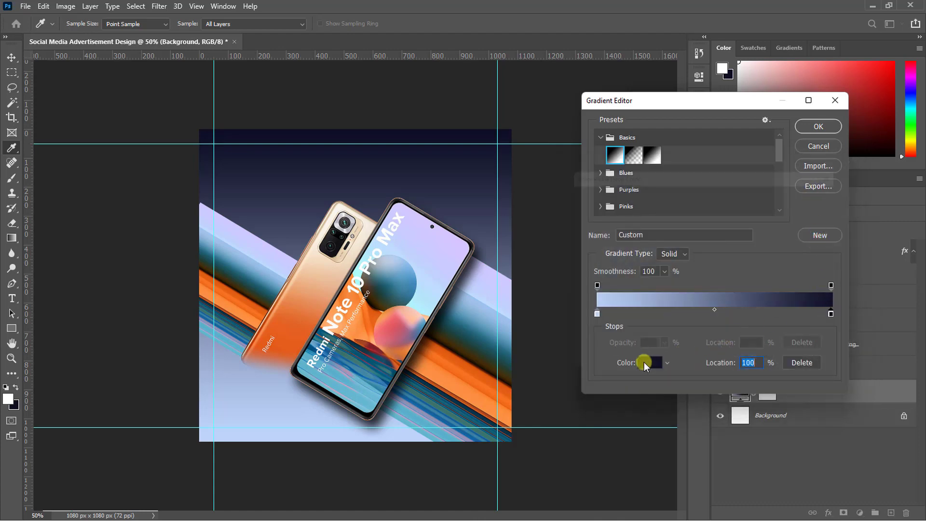
type("fb9042")
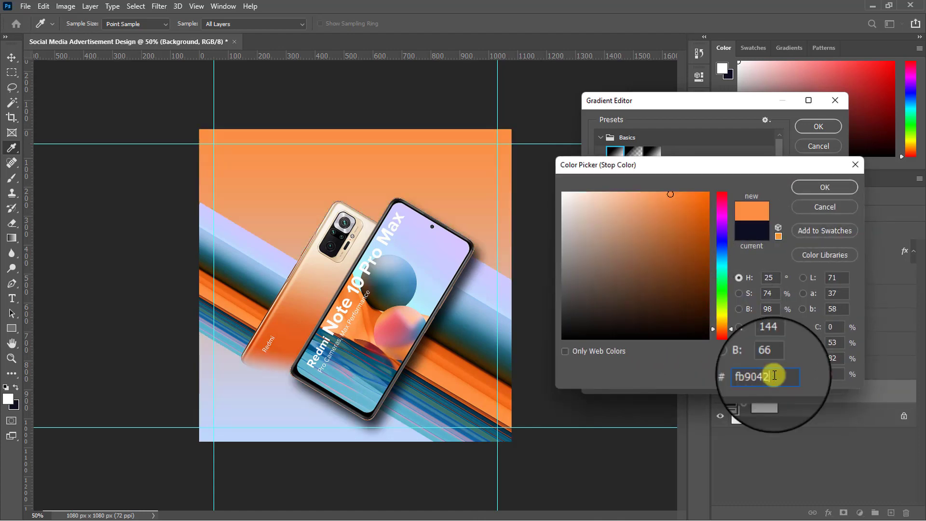
left_click(804, 187)
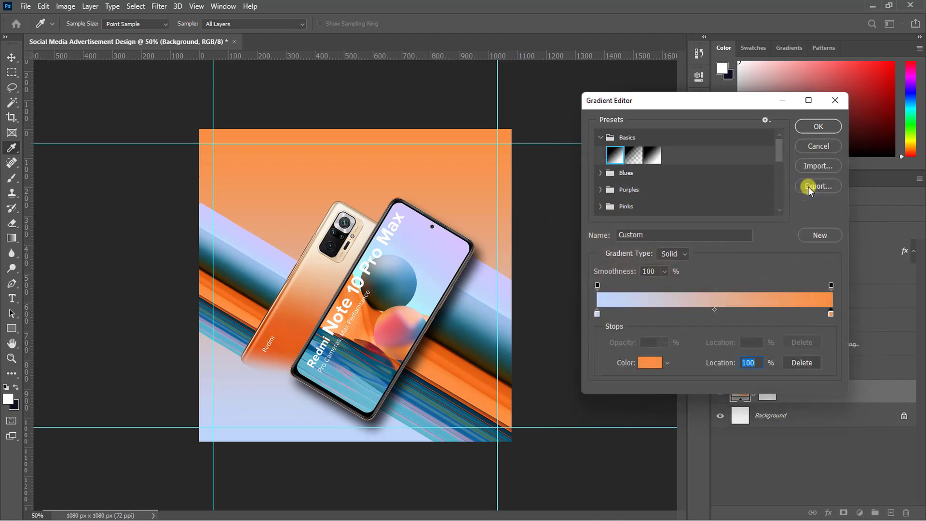
left_click(814, 127)
left_click(799, 124)
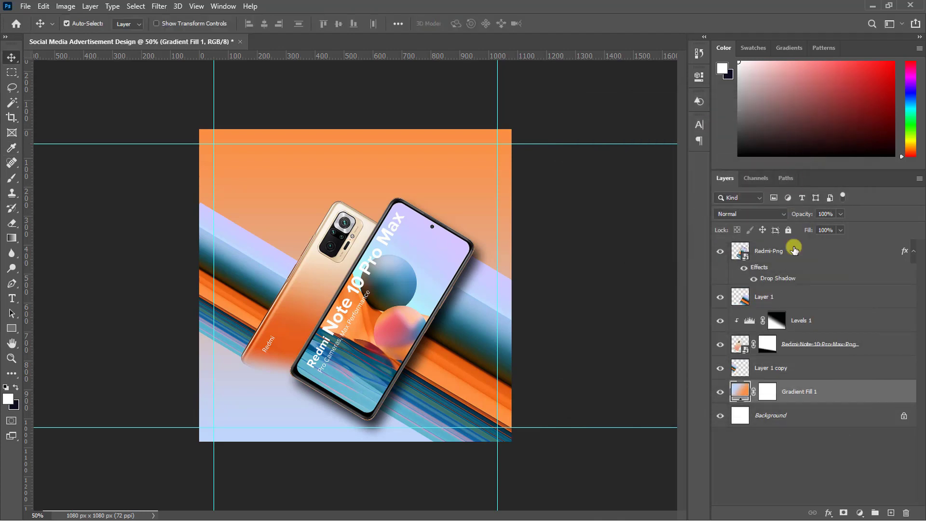
Add a new layer above the gradient fill and set the Gradient tool's foreground color to e4621e
left_click(891, 513)
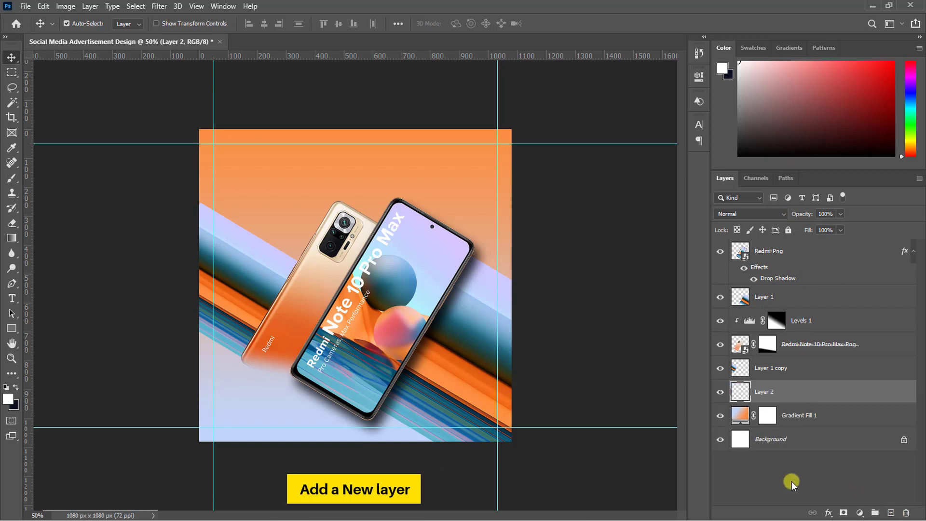
left_click(11, 237)
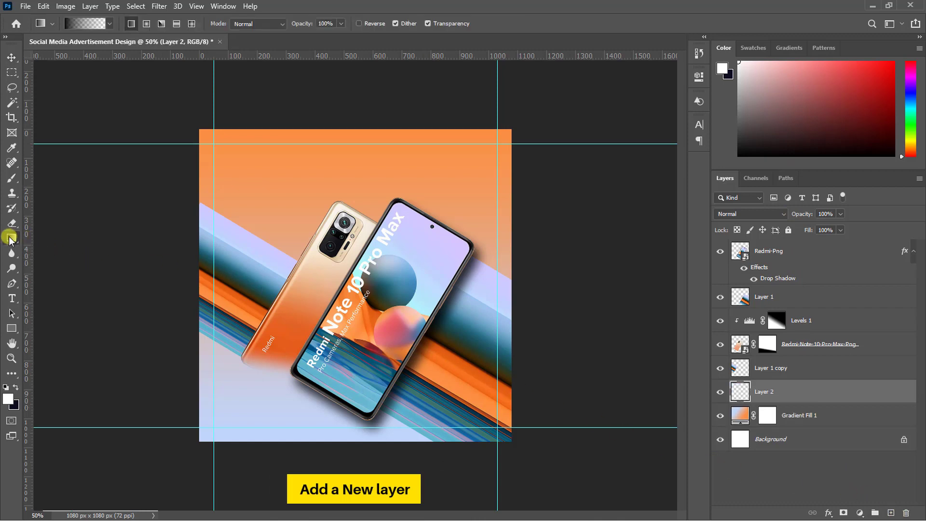
left_click(8, 399)
type("e")
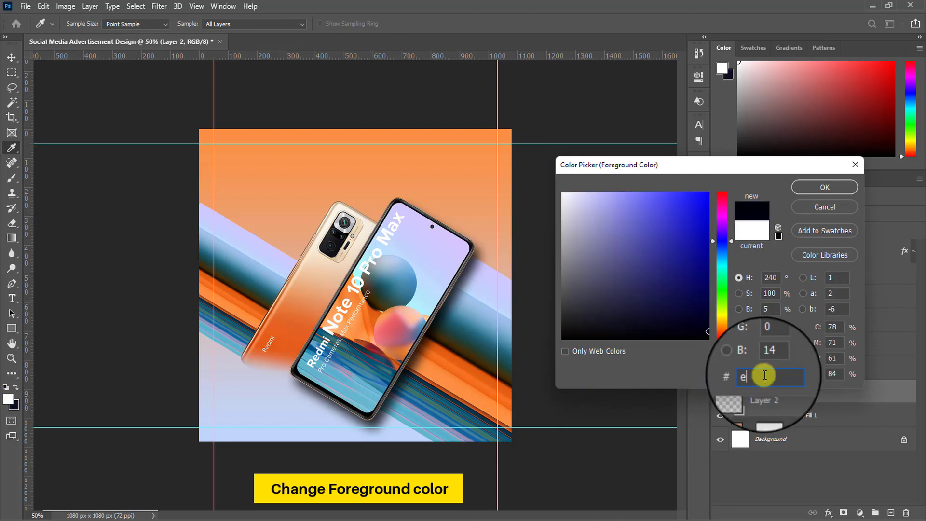
type("4621e")
left_click(820, 186)
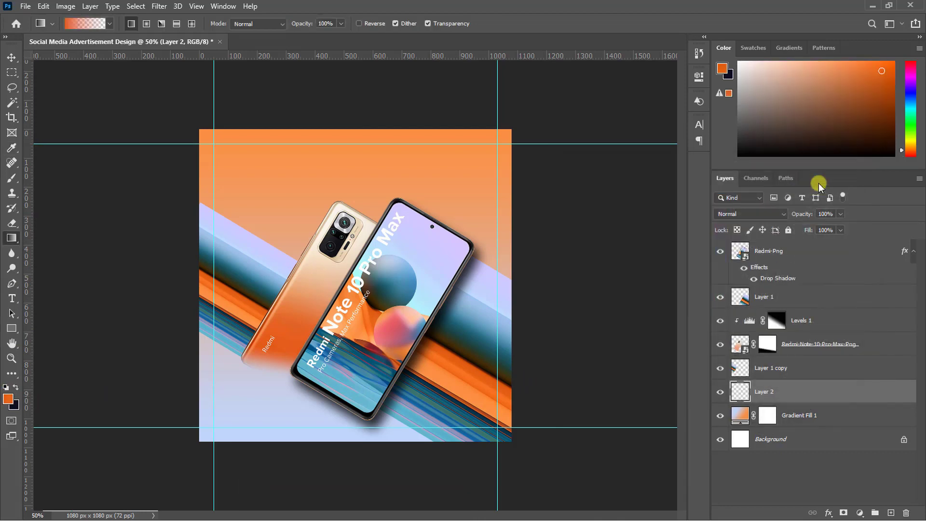
Apply two straight downward orange-to-transparent fades from the canvas's upper edge on Layer 2
mouse_move(353, 130)
left_mouse_down()
mouse_move(353, 224)
mouse_move(346, 222)
left_mouse_up()
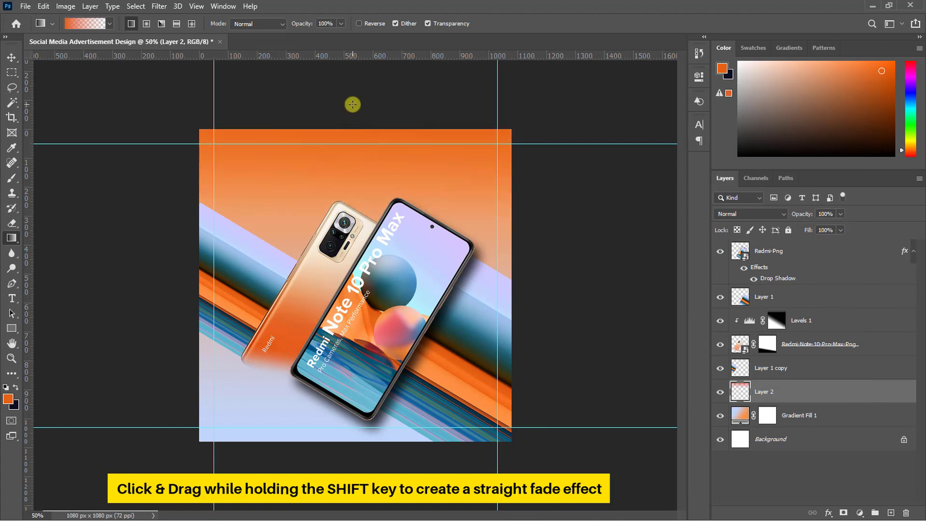
left_click_drag(352, 130, 348, 243)
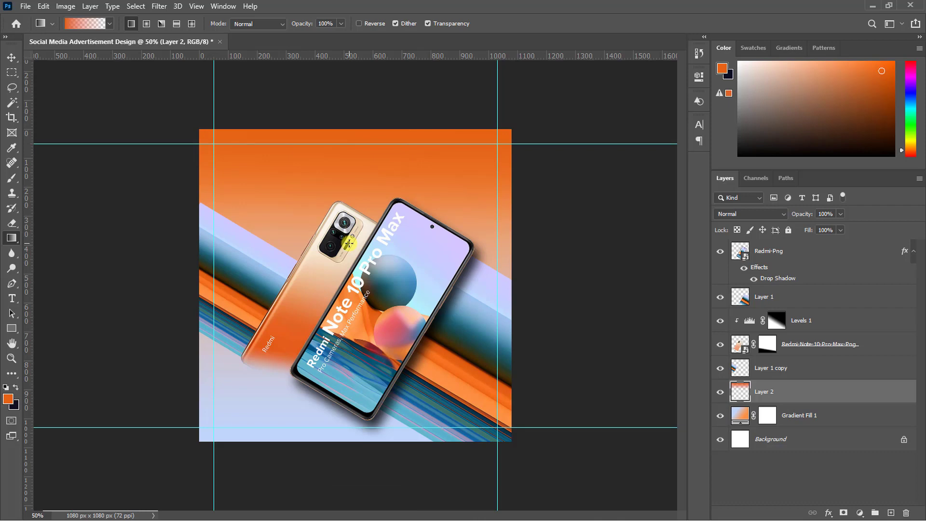
key("v")
Place the android image as an embedded object directly above Layer 2
left_click(28, 7)
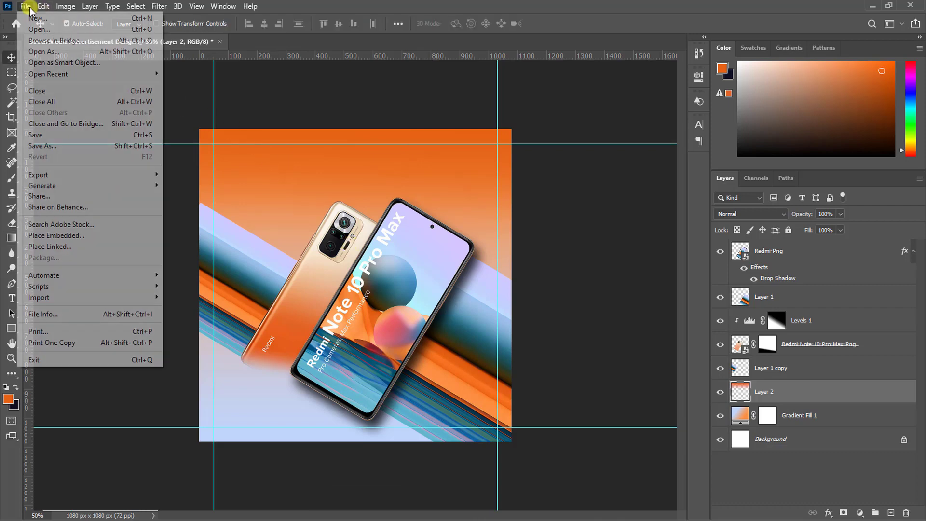
left_click(68, 235)
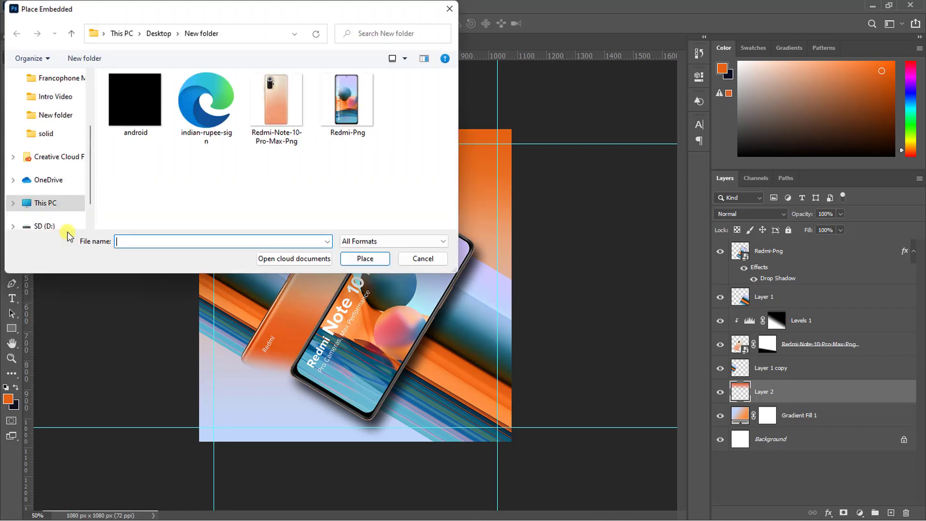
left_click(129, 120)
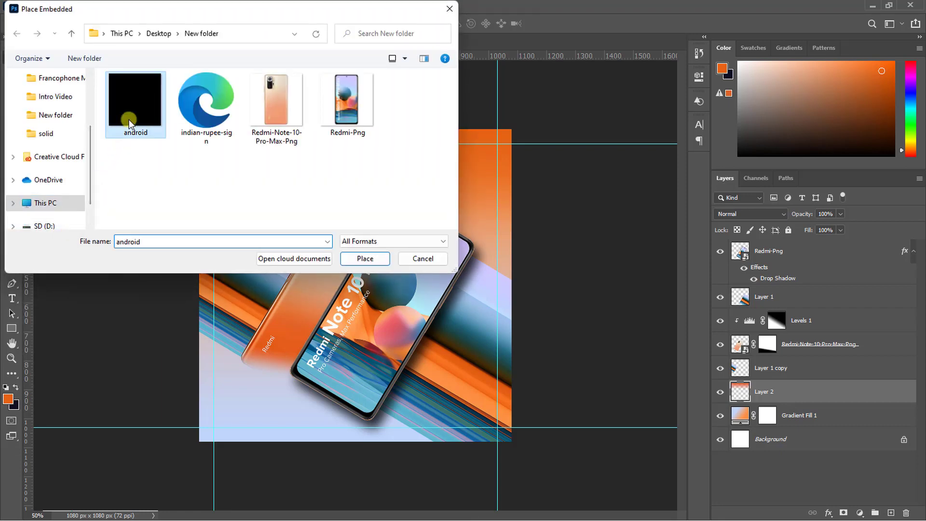
left_click(344, 258)
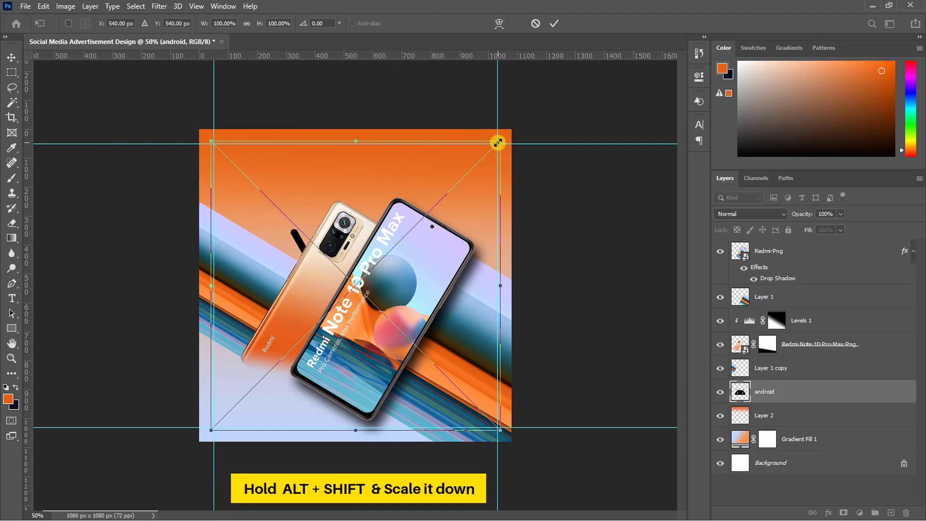
Scale the android logo to about 28%, rotate it about 27°, and position it peeking out from behind the colour band beside the rear phone
left_click_drag(498, 143, 408, 234)
left_click_drag(367, 278, 293, 201)
left_click_drag(333, 160, 335, 190)
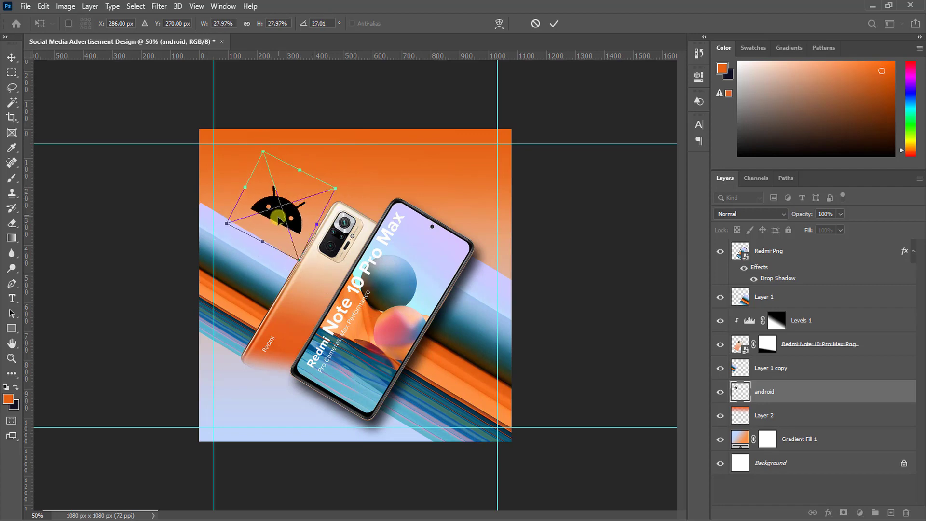
left_click_drag(279, 221, 257, 233)
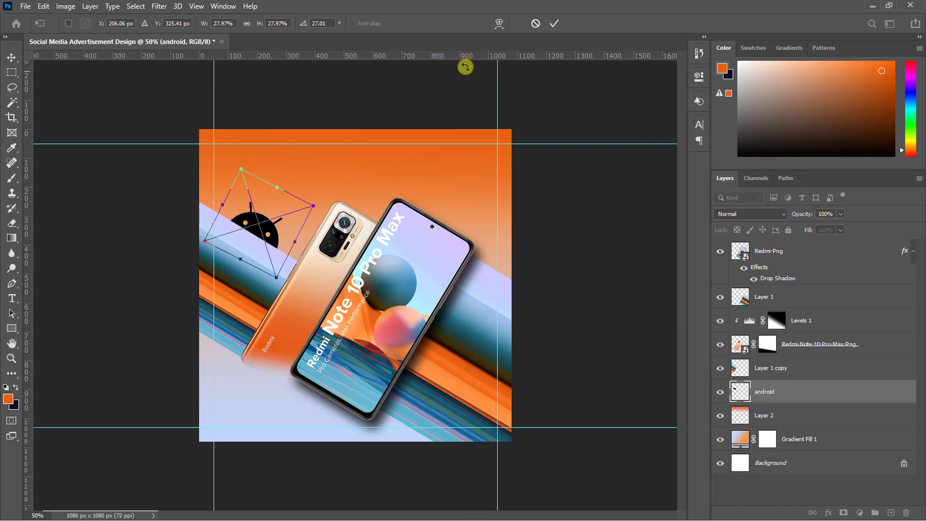
left_click(554, 23)
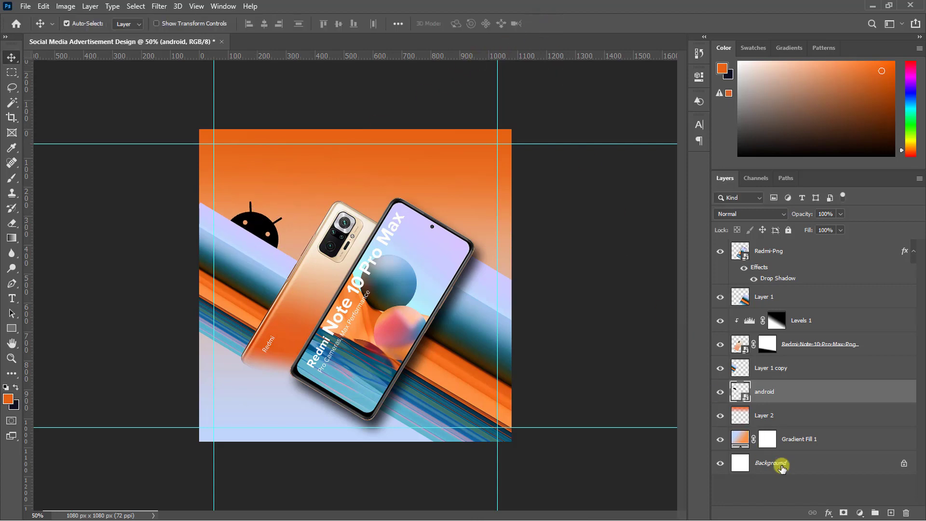
Add a Color Overlay in white (ffffff) to the android layer
left_click(828, 512)
left_click(835, 466)
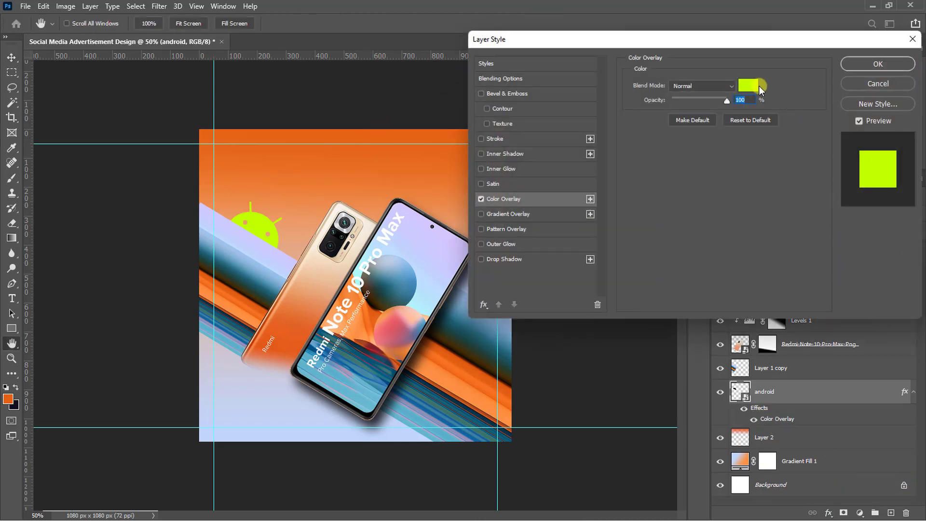
left_click(753, 86)
left_click_drag(644, 186, 526, 172)
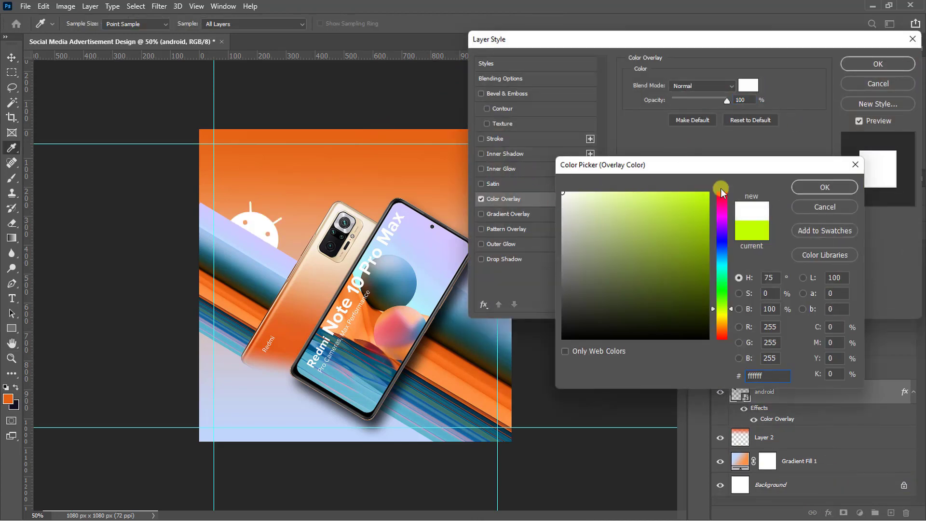
left_click(806, 188)
left_click(856, 60)
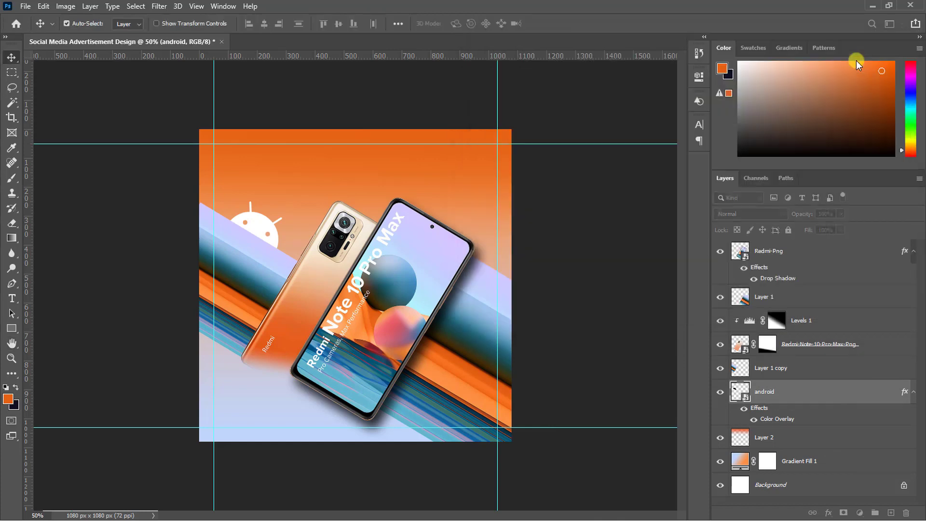
key("ctrl+plus")
key("ctrl+plus")
key("ctrl+minus")
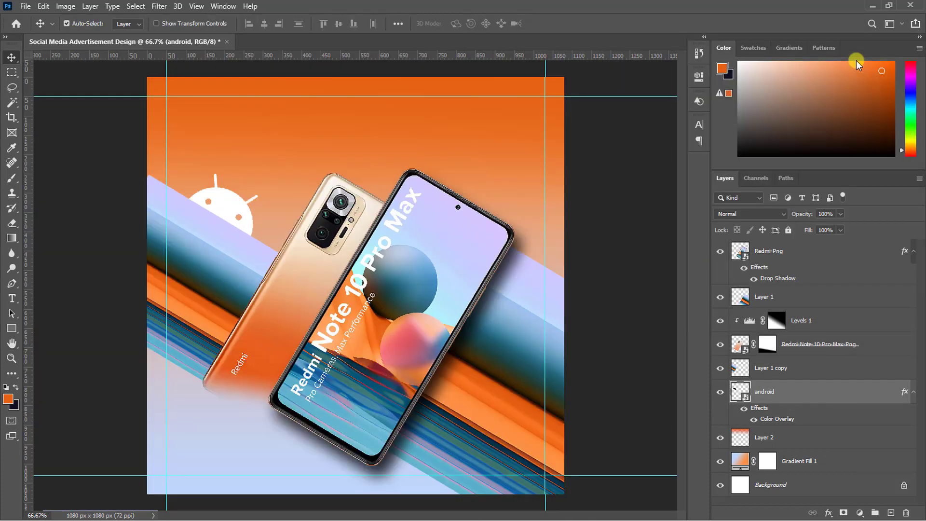
key("ctrl+minus")
Group all layers from Redmi-Png down to Gradient Fill 1 and name the group B Design & Images
left_click(849, 253)
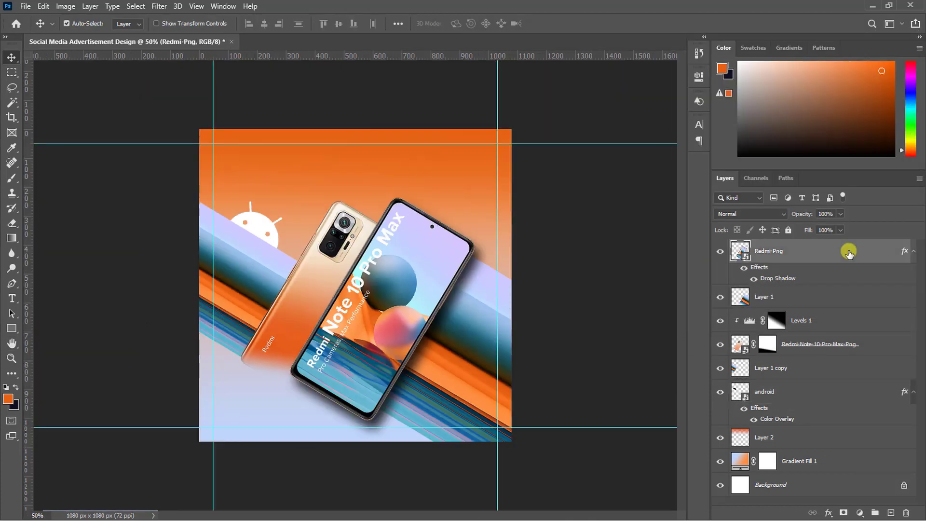
left_click(834, 462, "shift")
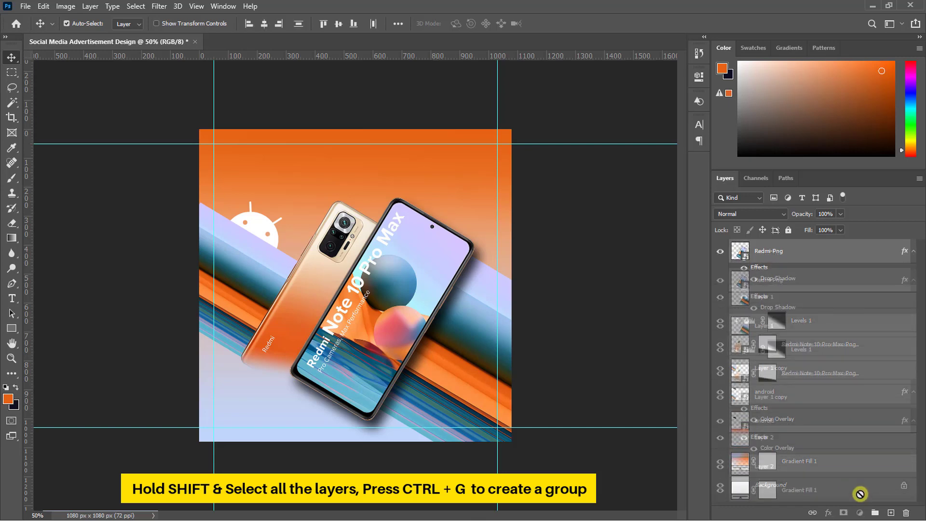
key("ctrl+g")
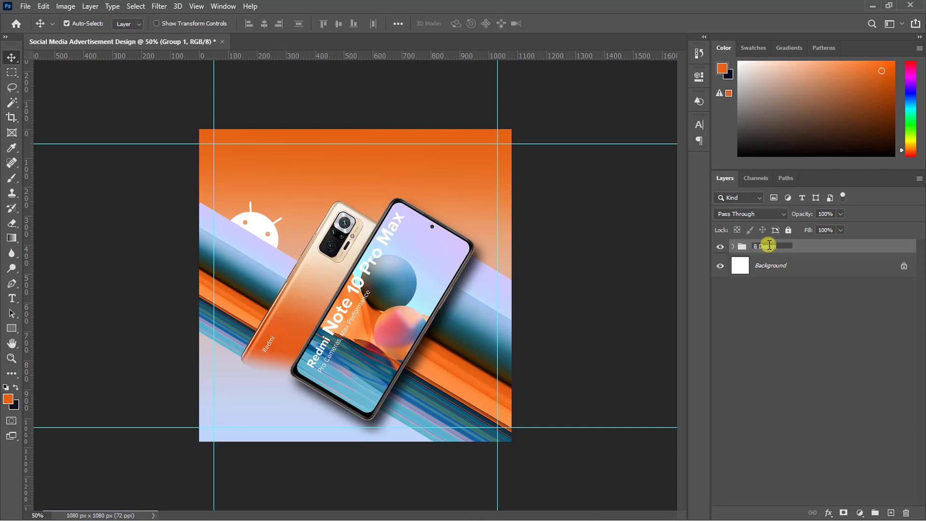
key("Return")
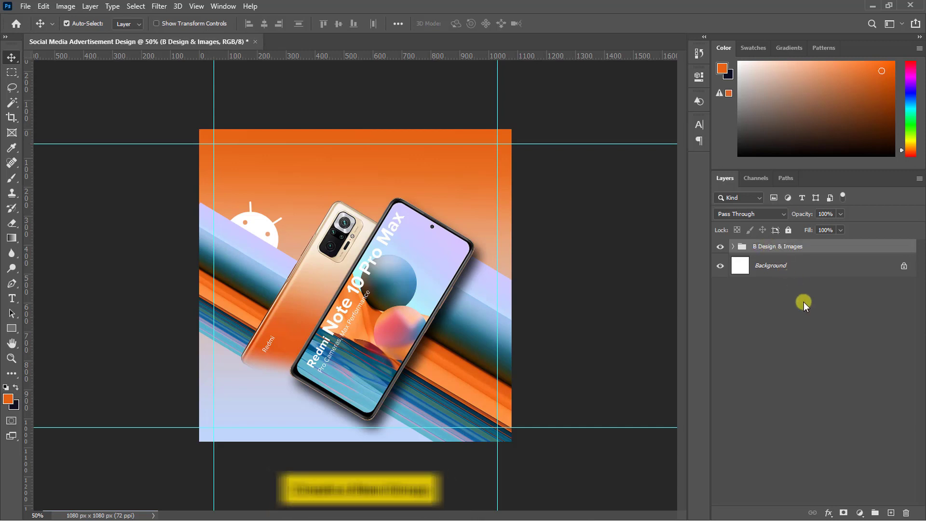
Create a new group above B Design & Images and name it Text
left_click(875, 510)
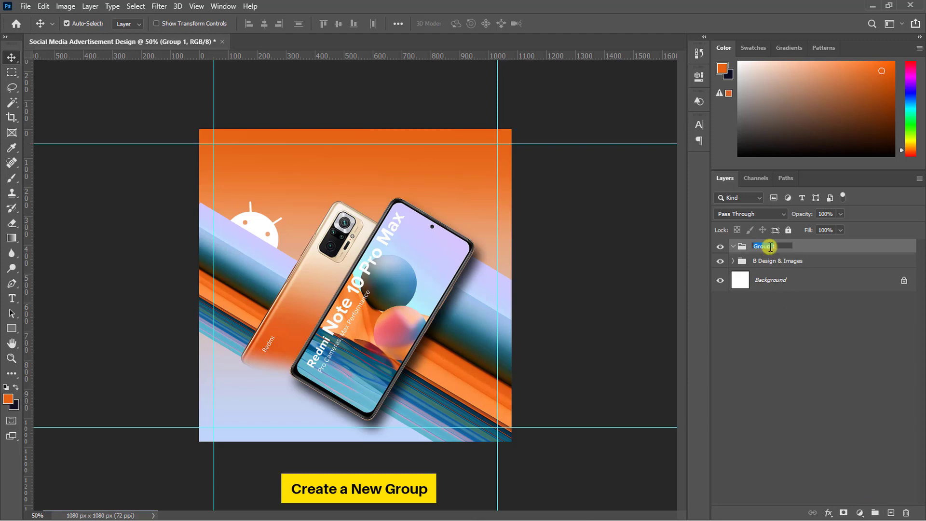
type("Text")
key("Return")
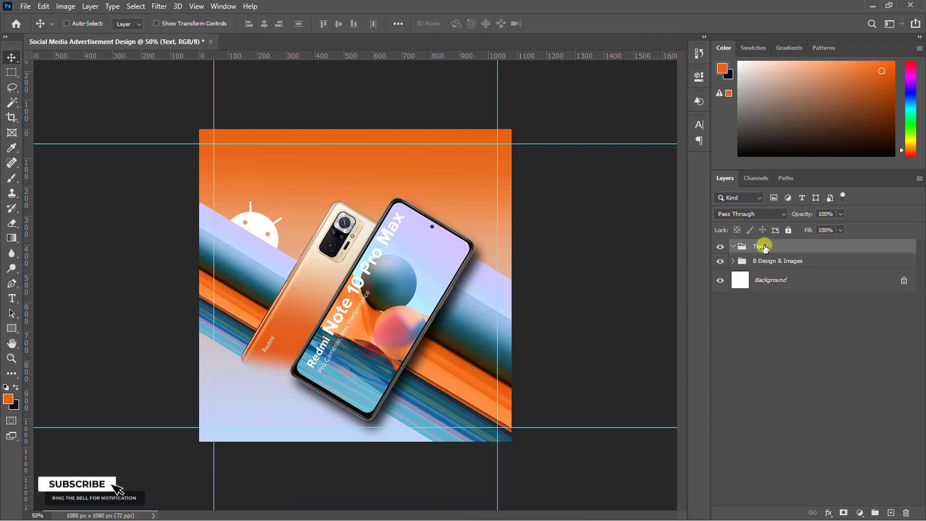
Set the Type tool's text color to white (ffffff)
key("ctrl+plus")
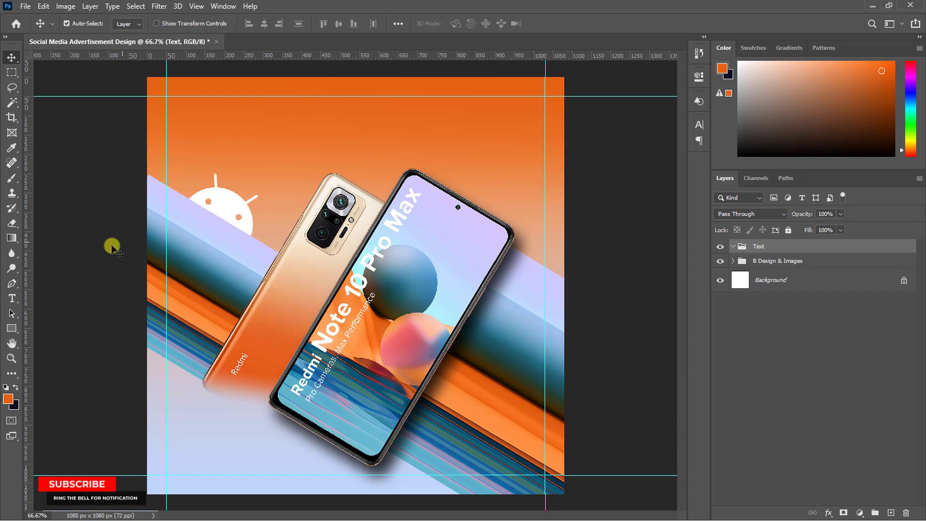
left_click(9, 296)
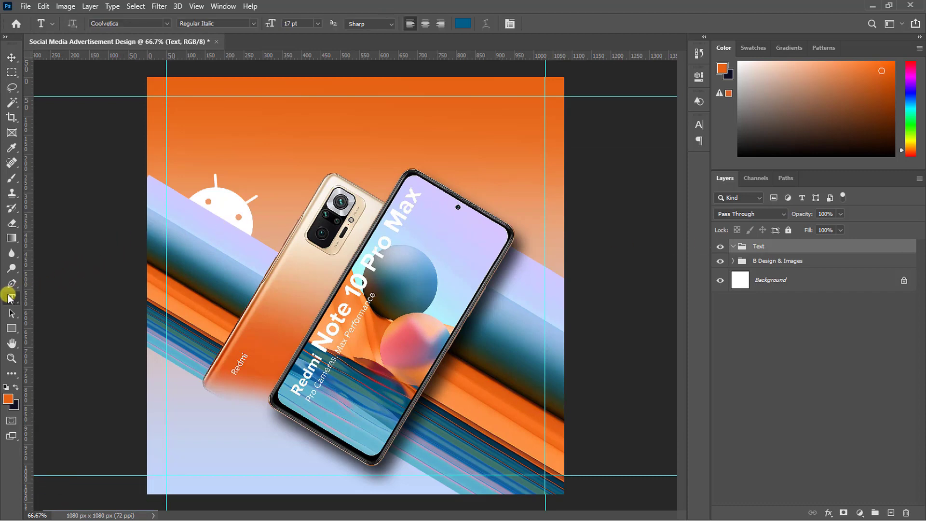
left_click(464, 24)
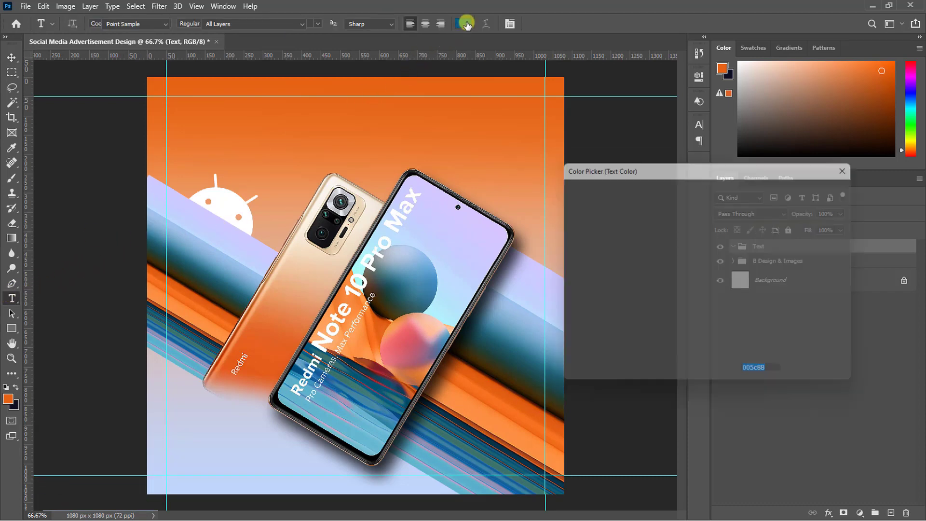
left_click_drag(576, 223, 558, 175)
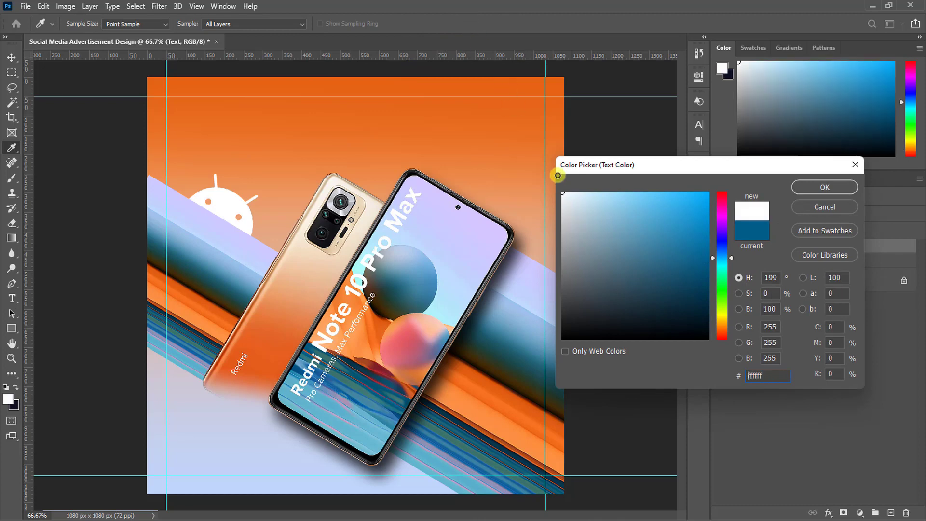
left_click(822, 188)
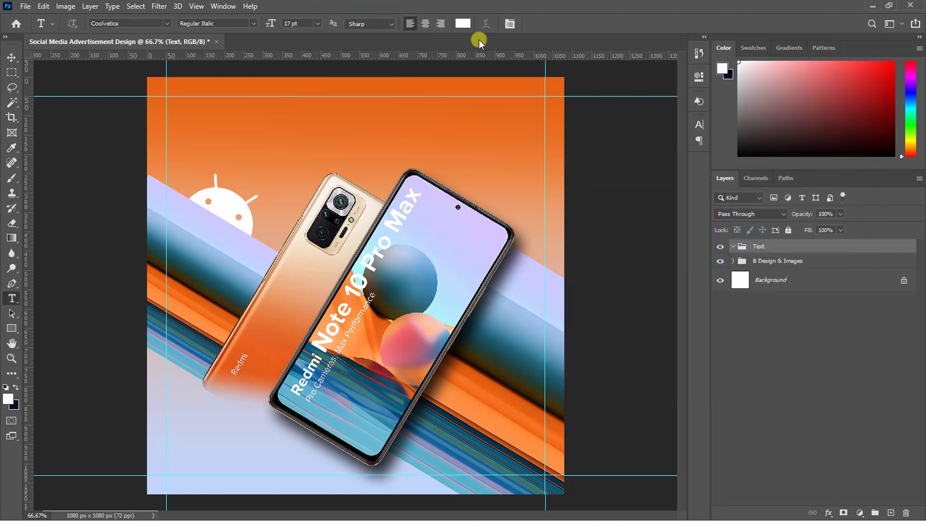
Add the text "Introducing the new REDMI NOTE 10 PRO MAX" and center it horizontally near the canvas's upper edge
left_click(252, 119)
type("Introducing the new Redmi NOTE 10 PRO MAX")
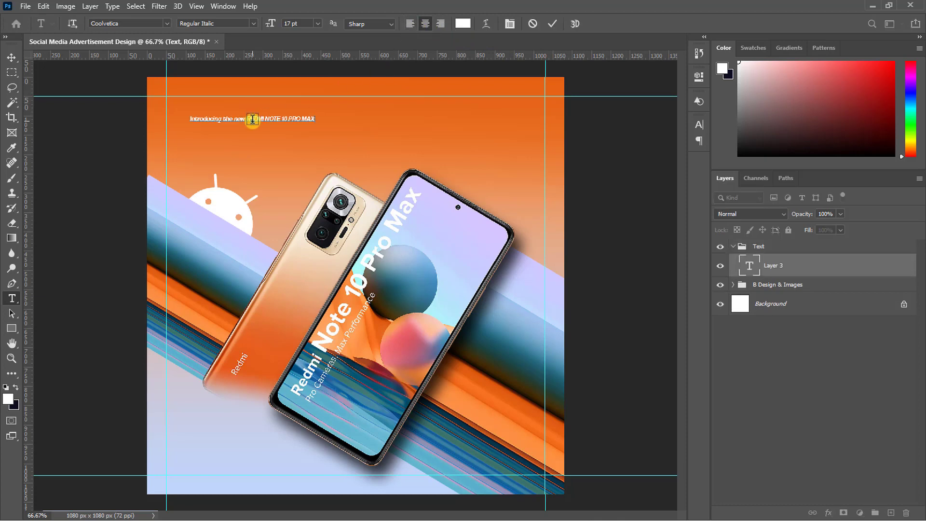
left_click(550, 23)
key("v")
left_click_drag(313, 118, 416, 115)
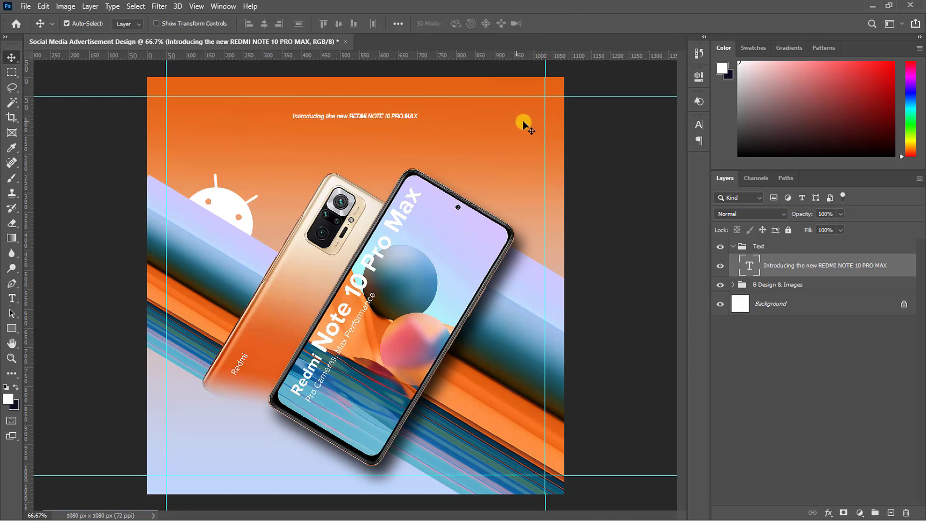
Set the headline text's font size to 27 pt and its tracking to 50
left_click(700, 128)
left_click_drag(570, 158, 577, 160)
left_click(679, 167)
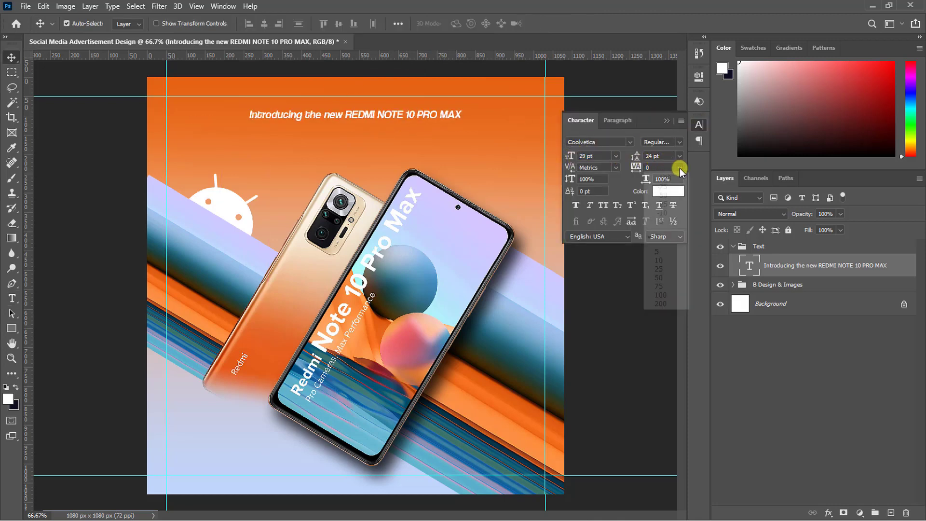
left_click(660, 278)
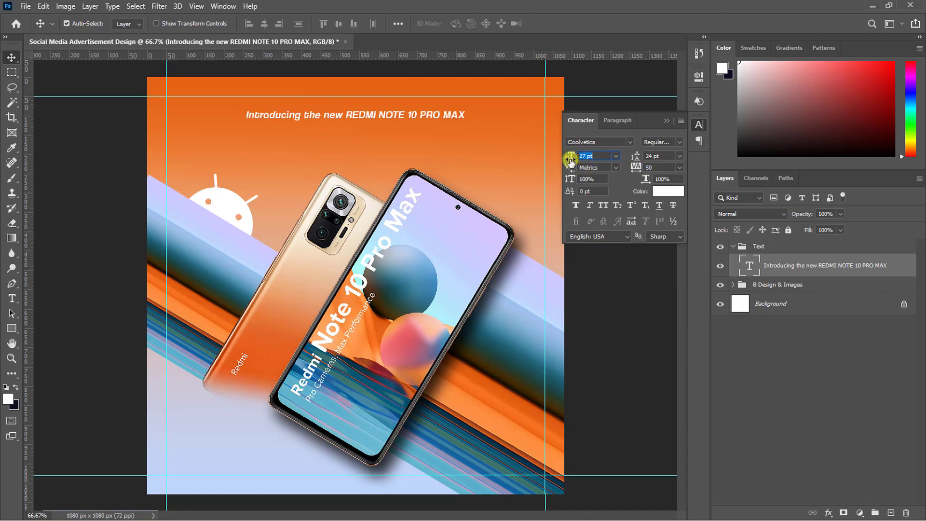
left_click(666, 122)
Duplicate the headline text layer and nudge the copy straight down to form a second line
key("ctrl+j")
key("shift+Down")
key("shift+Down")
key("shift+Down")
key("shift+Down")
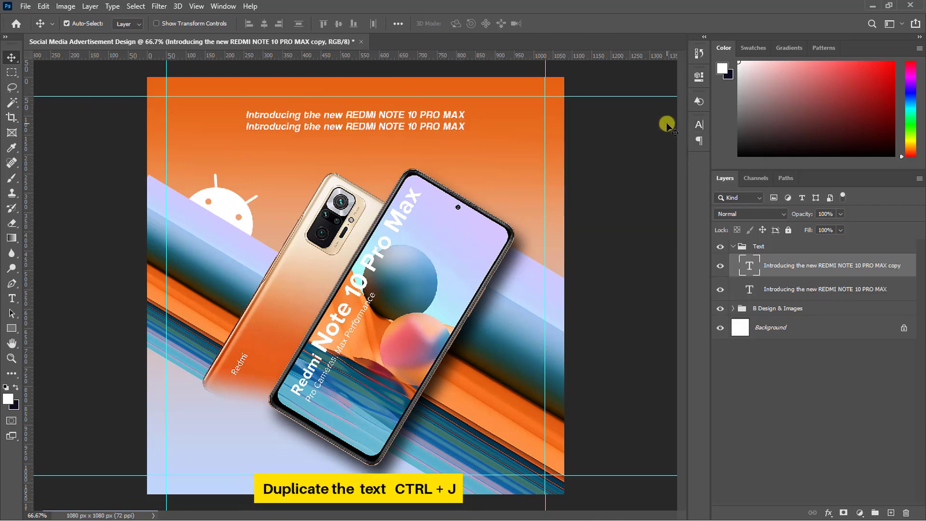
Replace the duplicated line's text with "Pro Cameras, Max Performance, Powerful Battery"
double_click(433, 130)
type("Pro Cameras. Max Performance. Powerful Battery")
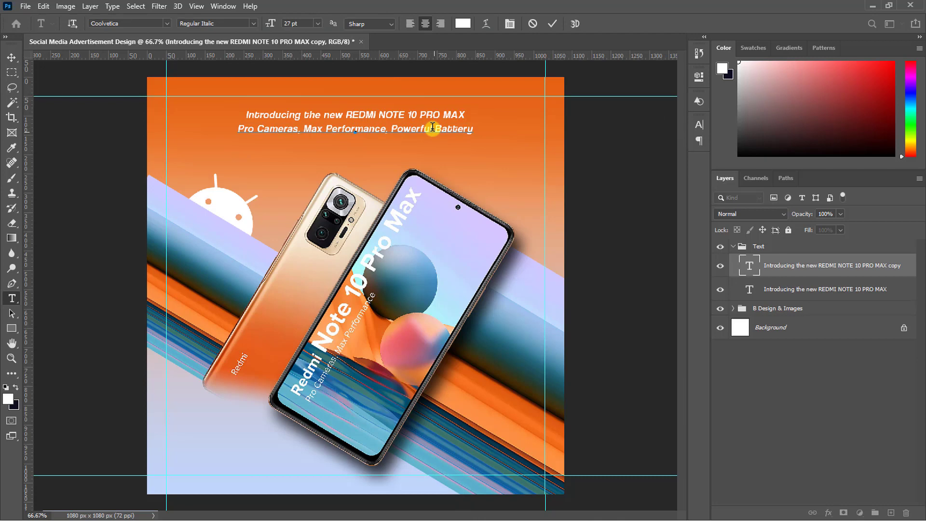
left_click(551, 24)
Duplicate the "Pro Cameras, Max Performance, Powerful Battery" layer and nudge the copy straight down to form a third line
key("ctrl+1")
left_click(749, 265)
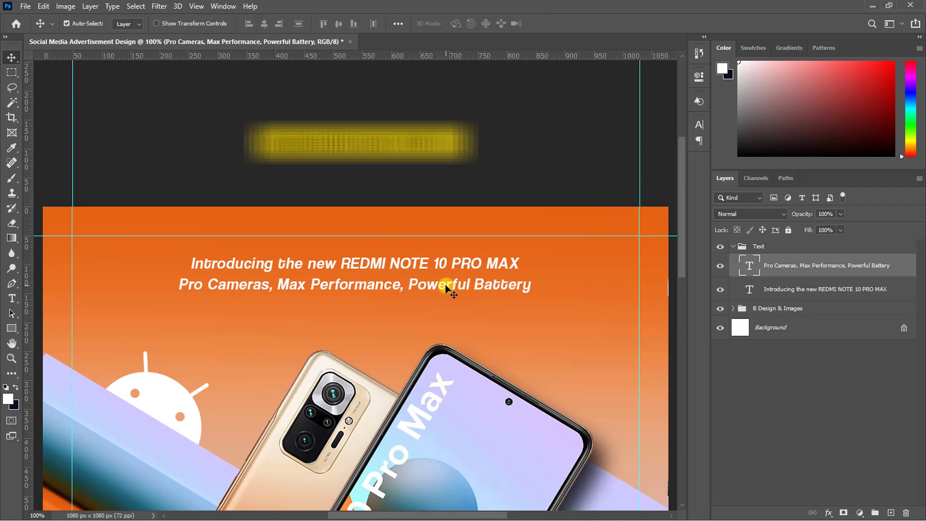
key("ctrl+j")
key("shift+Down")
key("shift+Down")
key("shift+Down")
key("shift+Down")
key("shift+Down")
key("shift+Down")
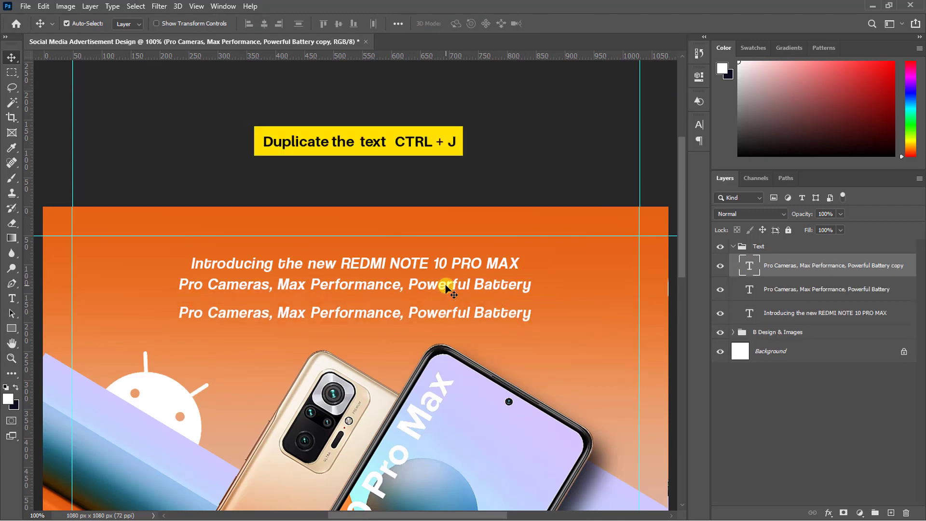
Replace the third line's text with the prices "16,999 | 21,999"
double_click(413, 313)
type("16,999 | 21,999")
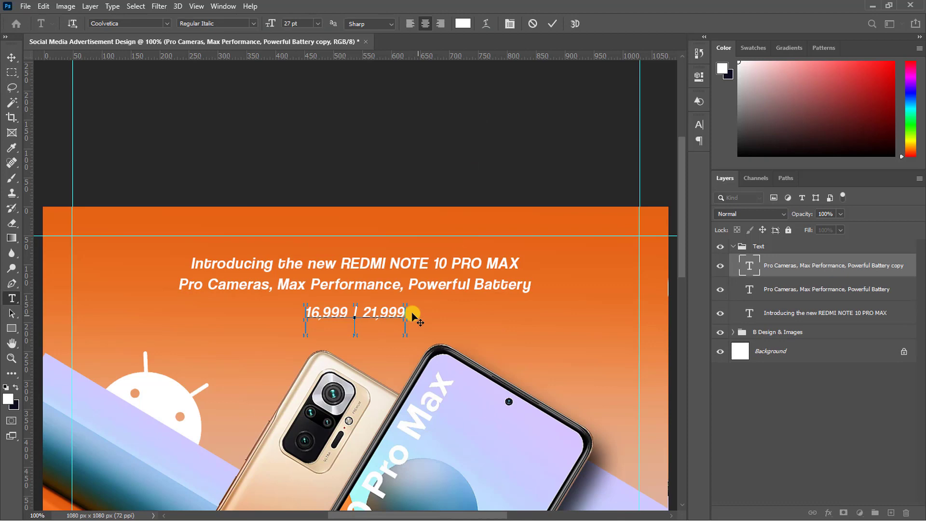
left_click(552, 25)
key("v")
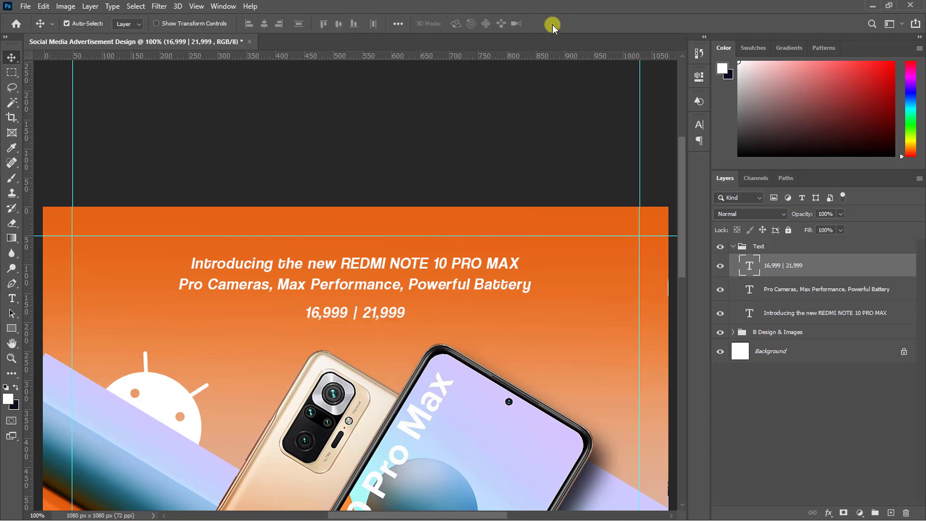
Enlarge the price text's font size to about 51 pt
left_click(697, 124)
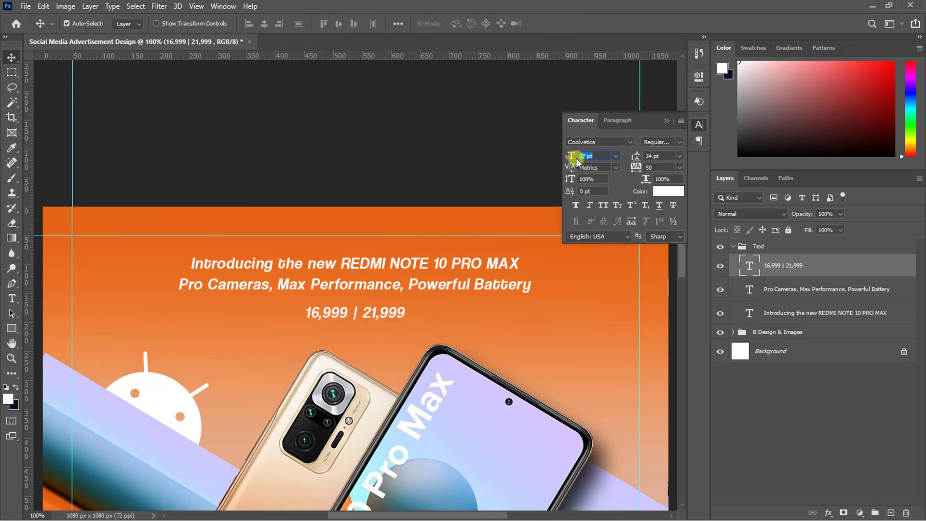
left_click_drag(572, 155, 583, 153)
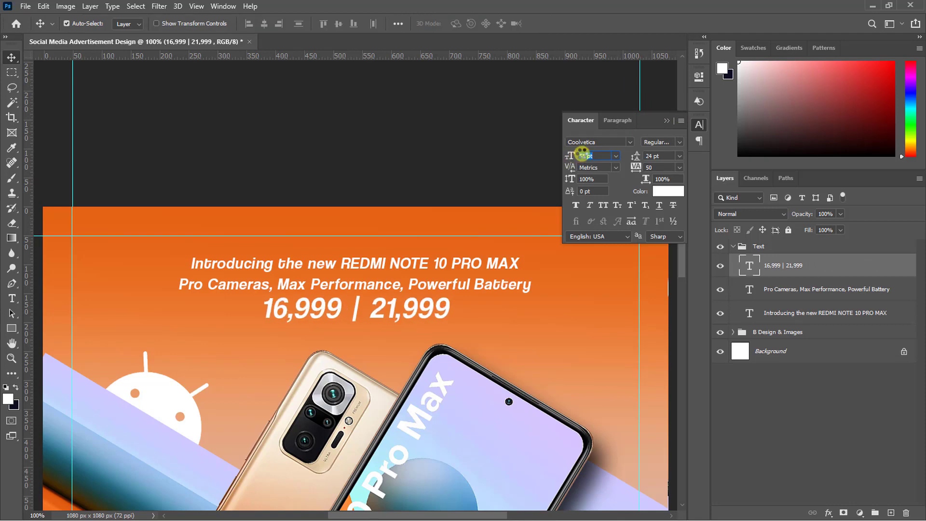
left_click(668, 119)
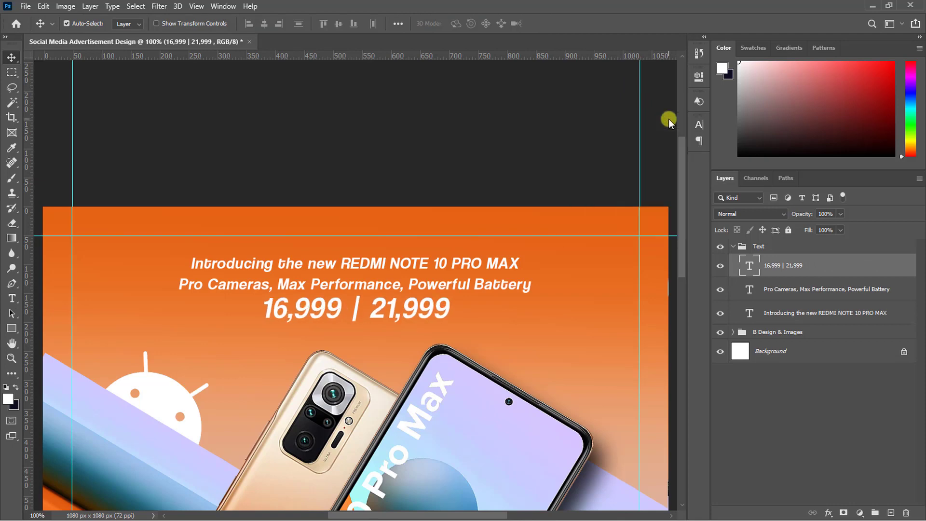
Nudge the price text straight down to widen the gap below the "Pro Cameras, Max Performance, Powerful Battery" line
key("Down")
key("Down")
key("Down")
key("Down")
key("Down")
key("Down")
key("Down")
key("Down")
key("Down")
key("Down")
key("Down")
key("Down")
key("Down")
key("Down")
key("Down")
key("Down")
key("Down")
key("Down")
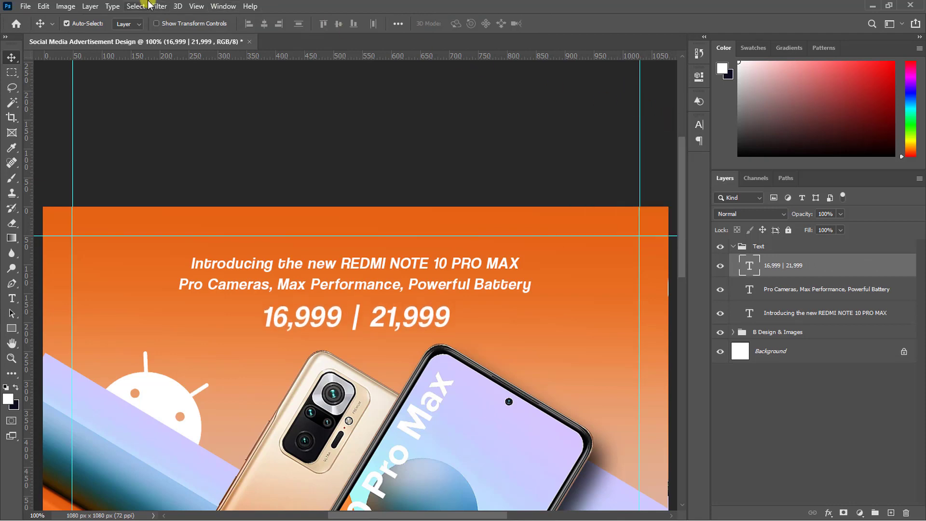
Place the indian-rupee-sign file as an embedded image, scaled to about 10%, just before the 16,999 price
left_click(19, 7)
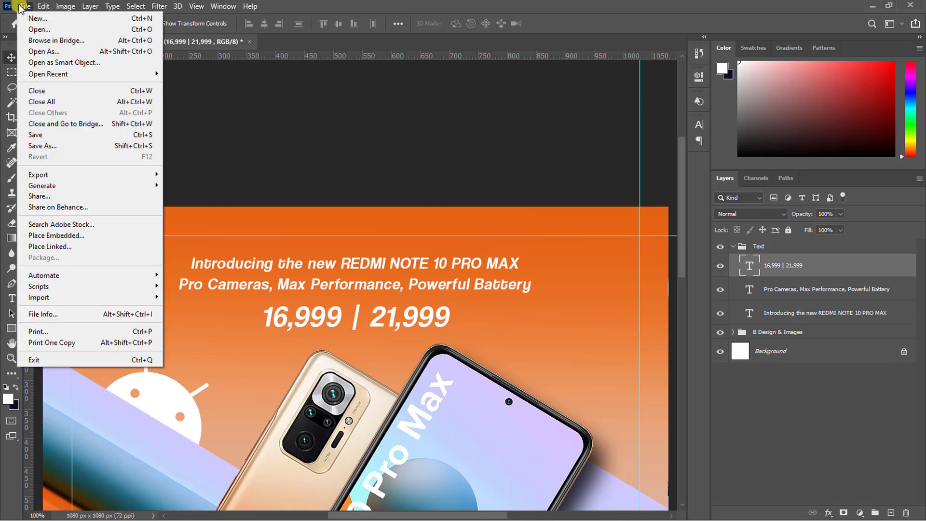
left_click(61, 236)
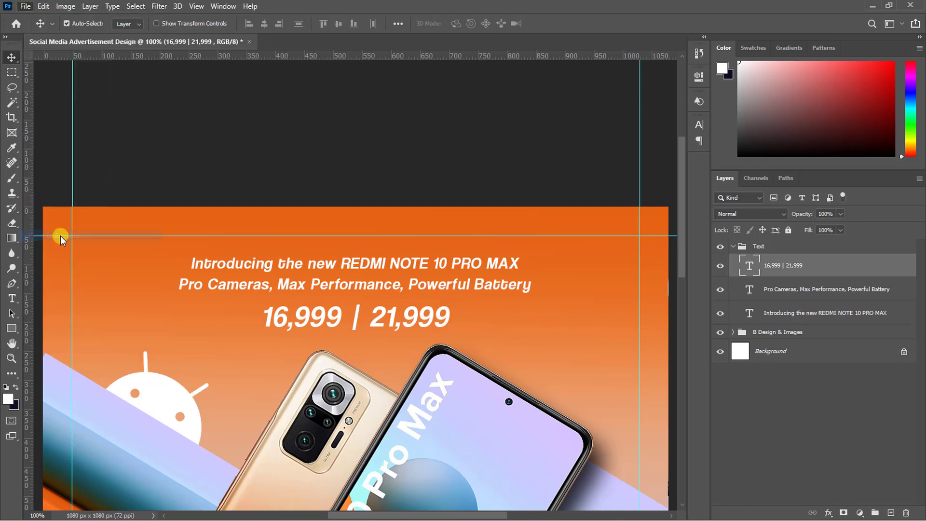
left_click(206, 101)
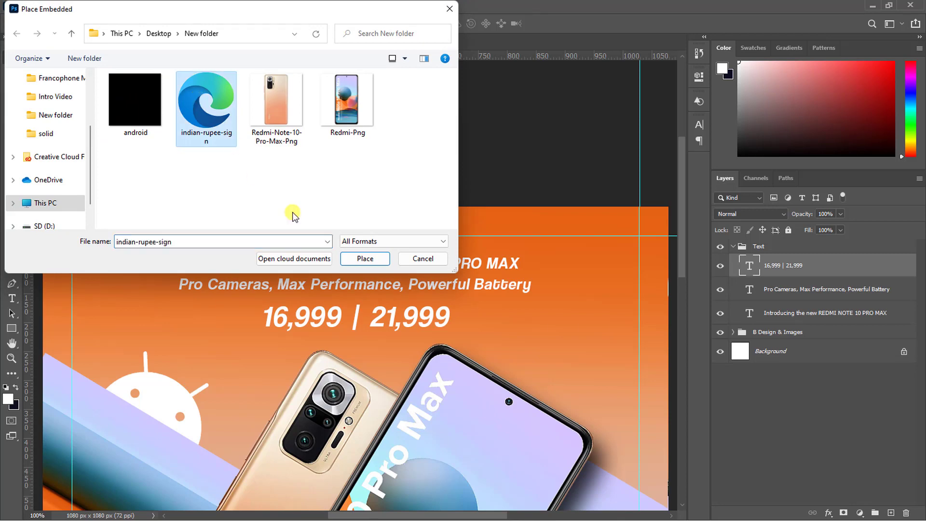
left_click(355, 259)
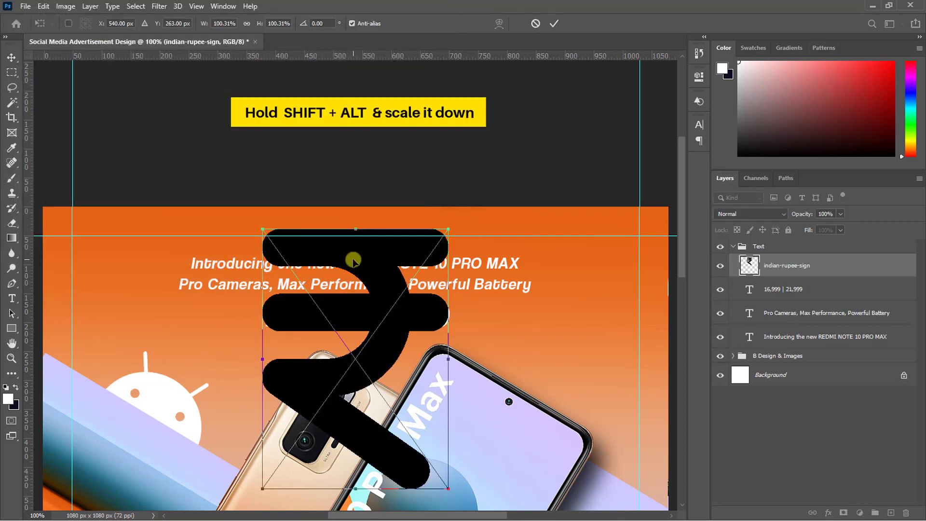
left_click_drag(447, 230, 245, 319)
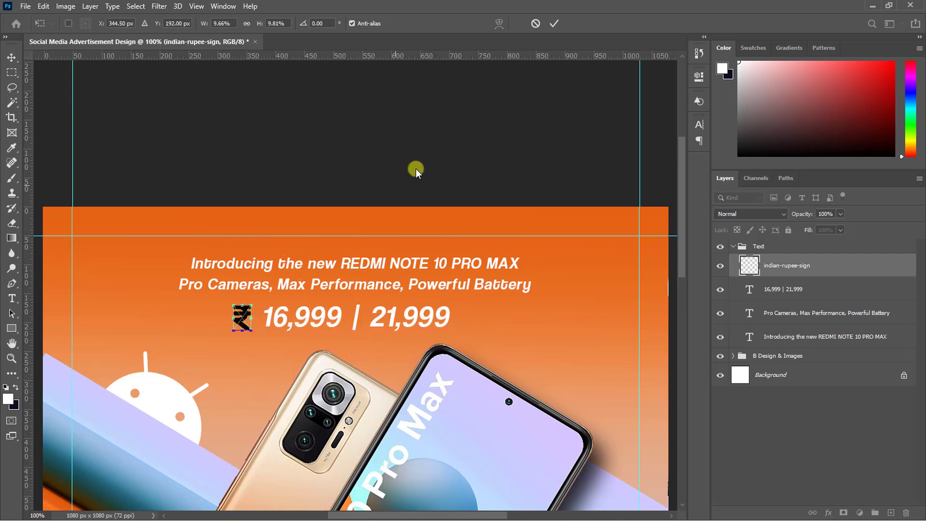
left_click(555, 23)
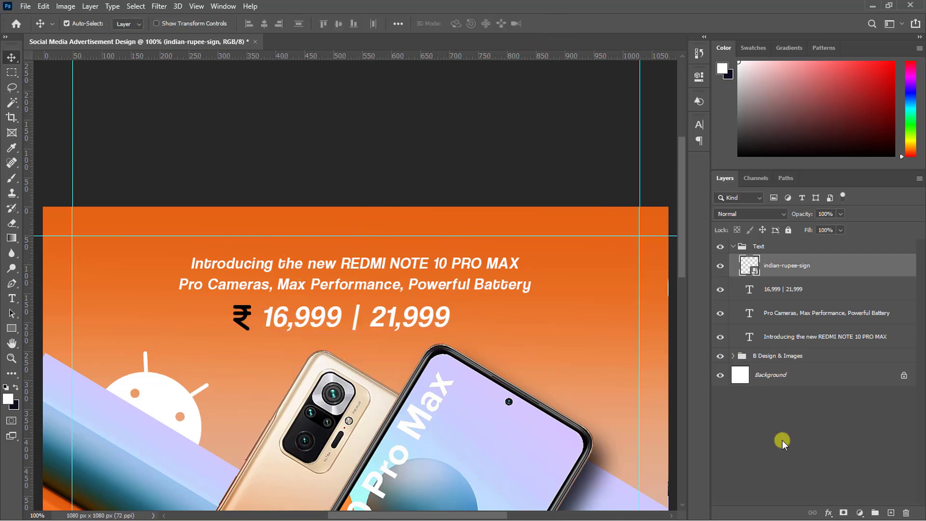
Apply a white Color Overlay at 100% opacity to the rupee sign layer
left_click(829, 512)
left_click(844, 463)
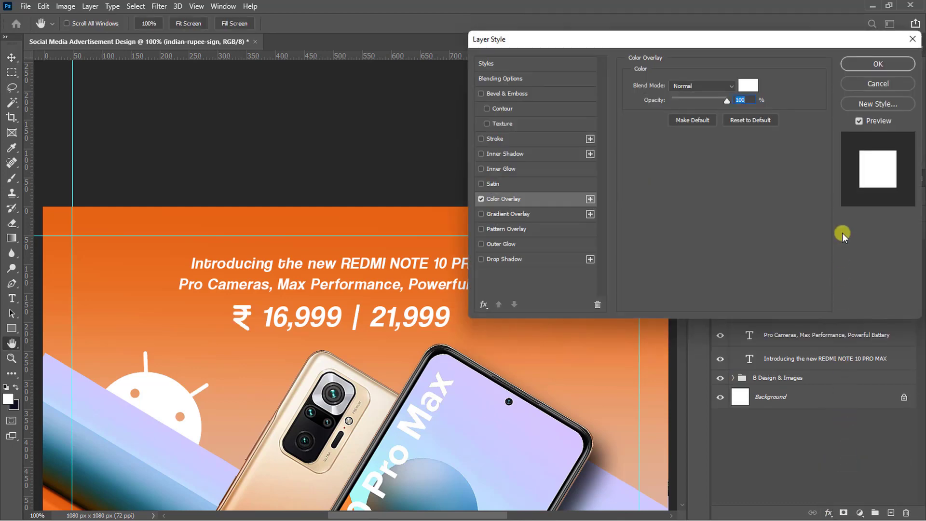
left_click(853, 66)
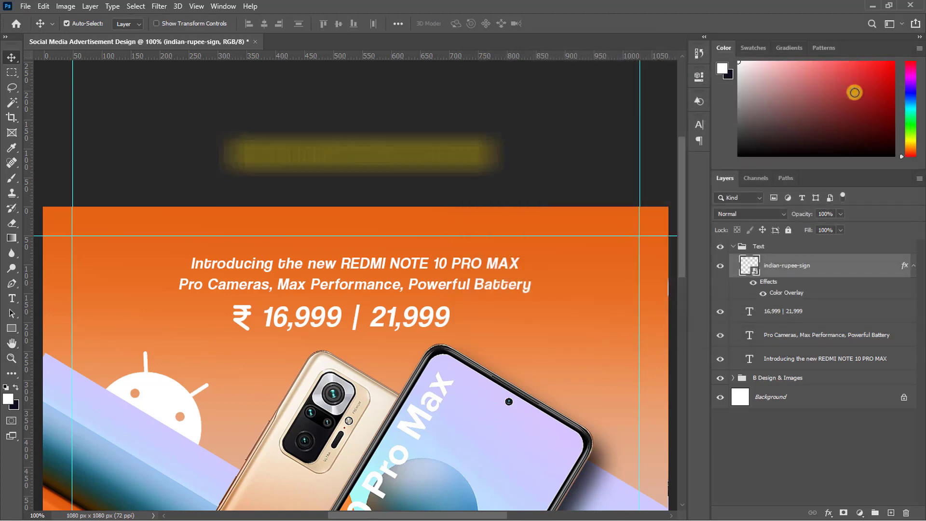
Move the rupee sign and the three text lines together down by about 22 px
left_click(831, 363, "shift")
key("shift+Down")
key("shift+Down")
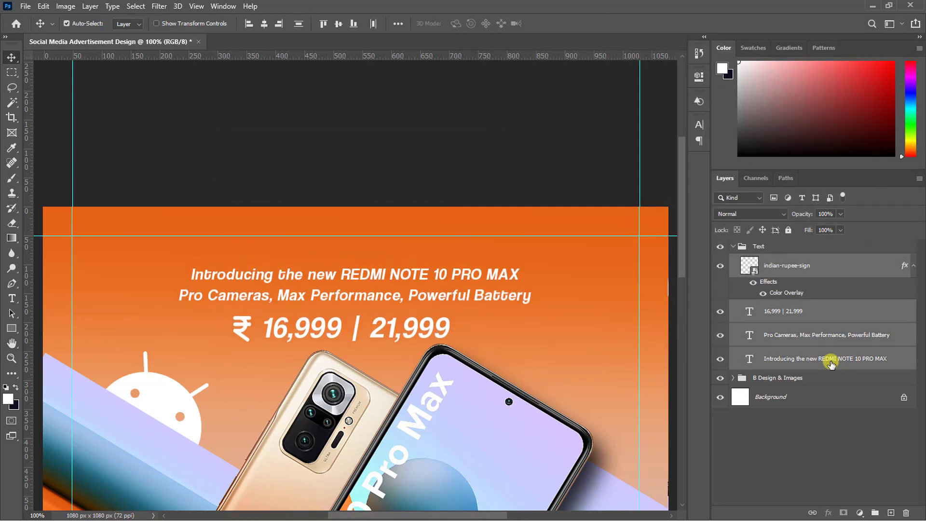
key("Down")
key("Down")
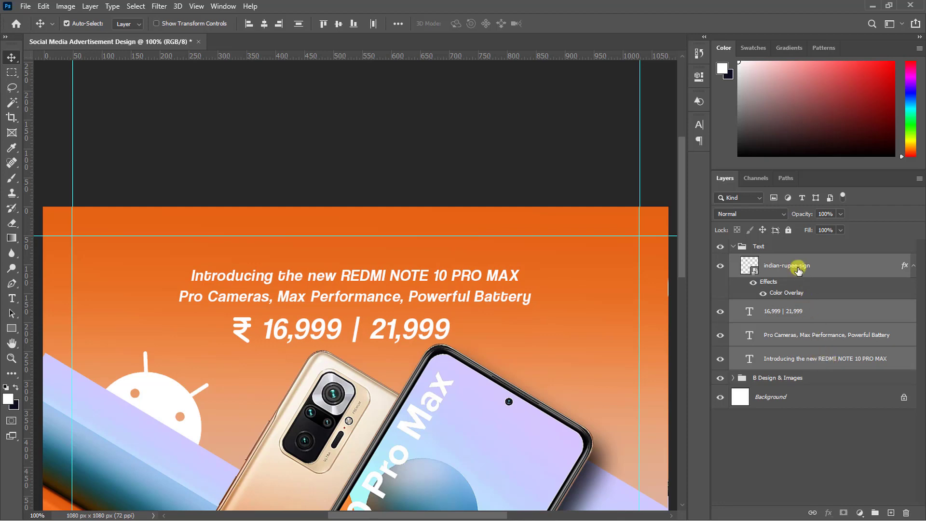
left_click(799, 270)
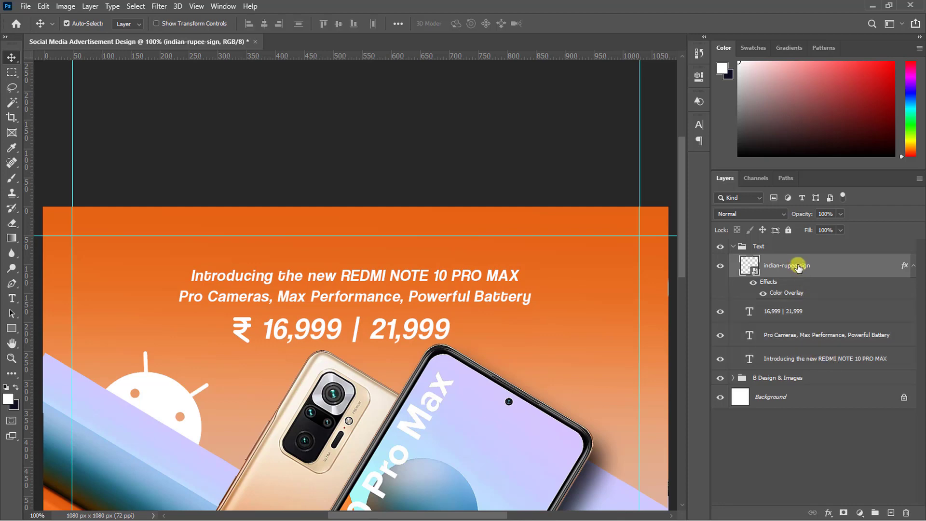
Duplicate the price text layer and move the copy straight up about 140 px, above the "Introducing" line
left_click(439, 327)
key("ctrl+j")
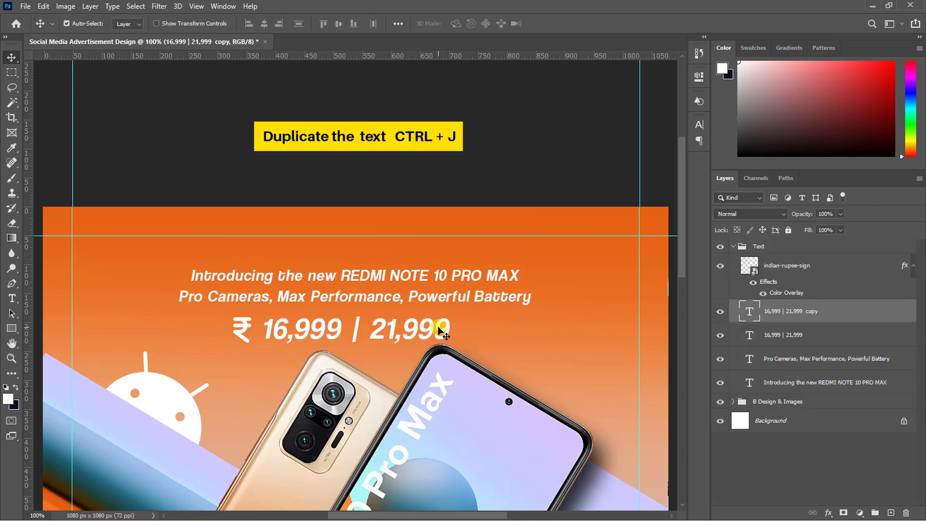
key("shift+Up")
key("shift+Up")
key("shift+Up")
key("shift+Up")
key("shift+Up")
key("shift+Up")
key("shift+Up")
key("shift+Up")
key("shift+Up")
key("shift+Up")
key("shift+Up")
key("shift+Up")
key("shift+Up")
key("shift+Up")
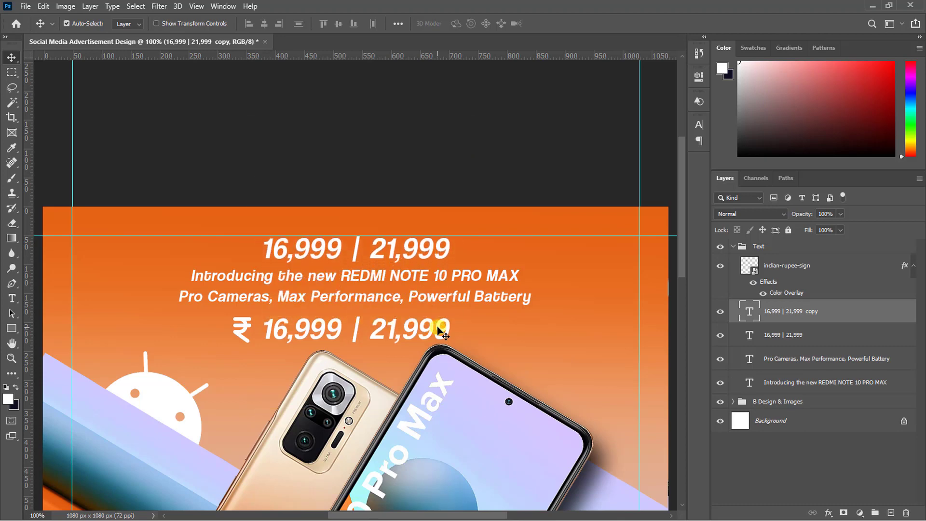
Replace the duplicated price text above the headline with "Redmi"
double_click(382, 247)
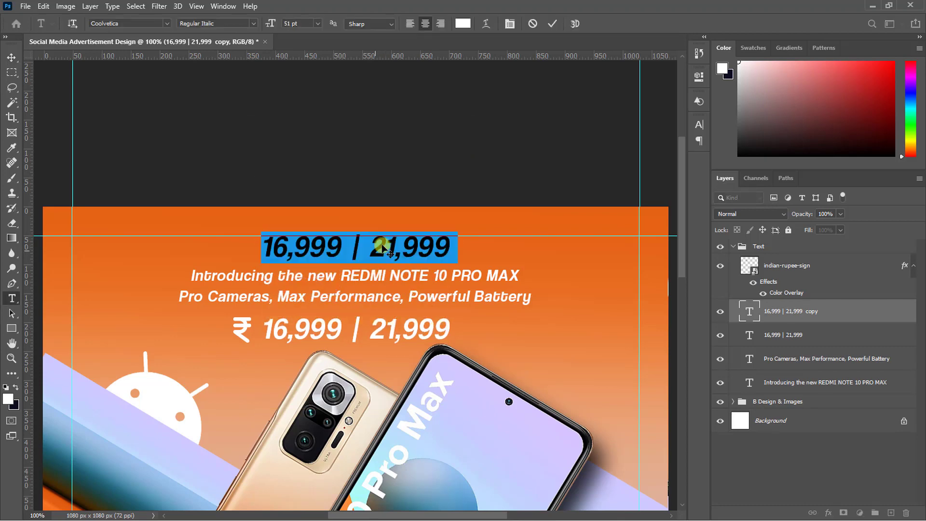
type("Redmi")
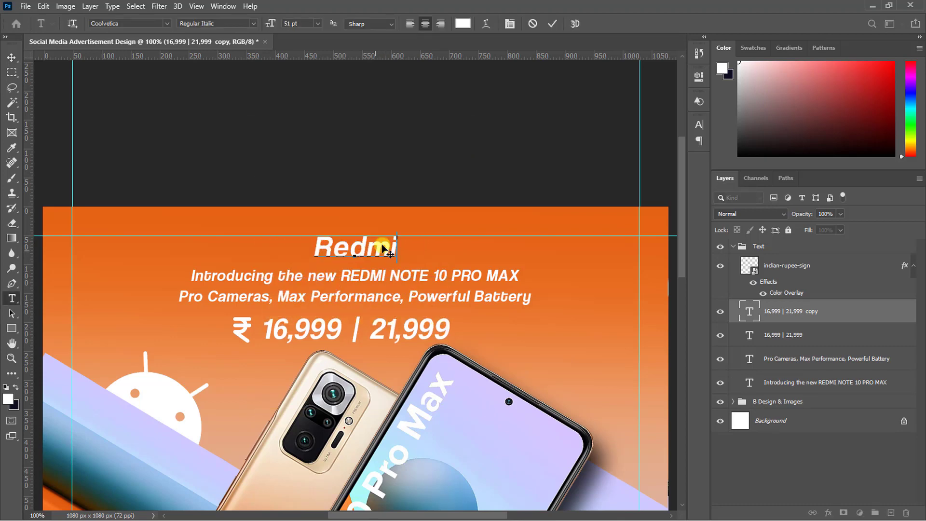
left_click(554, 25)
key("v")
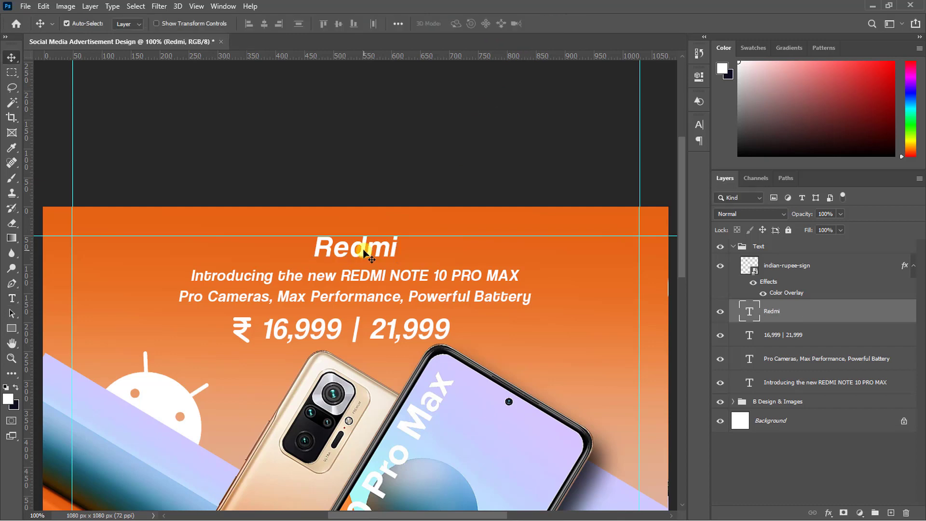
Move the B Design & Images group slightly down, away from the price line, and collapse the group
key("ctrl+minus")
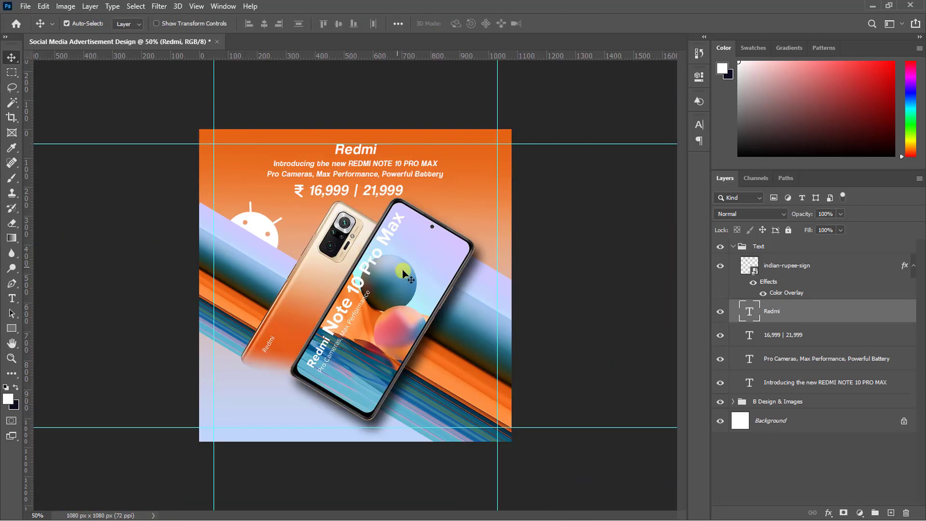
left_click(777, 403)
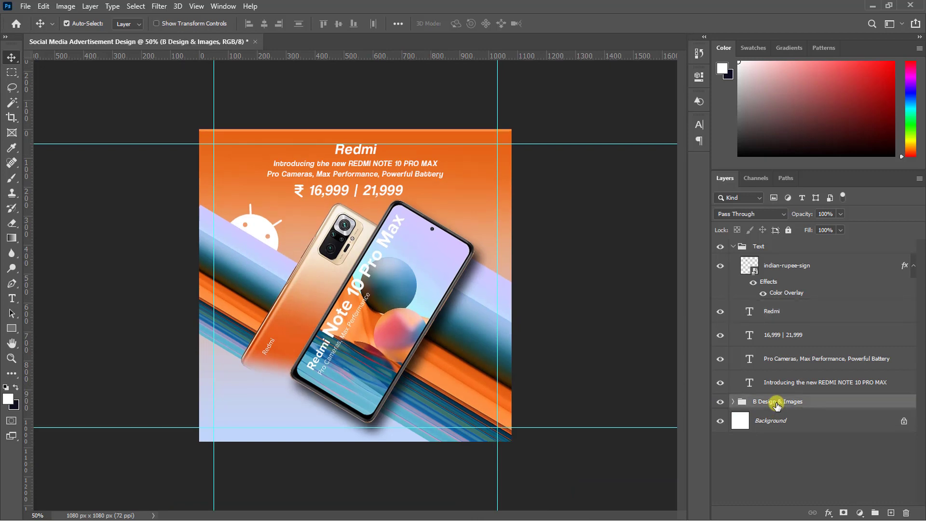
left_click(482, 165)
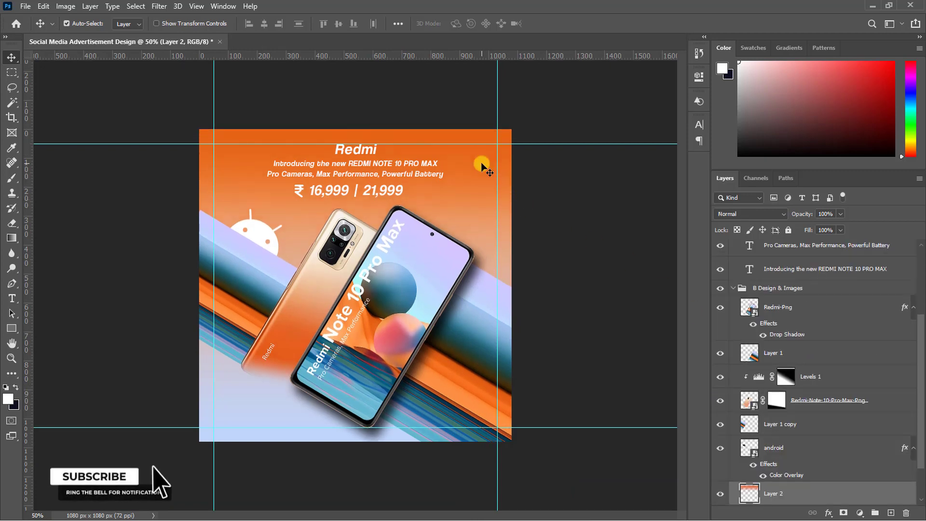
left_click(732, 288)
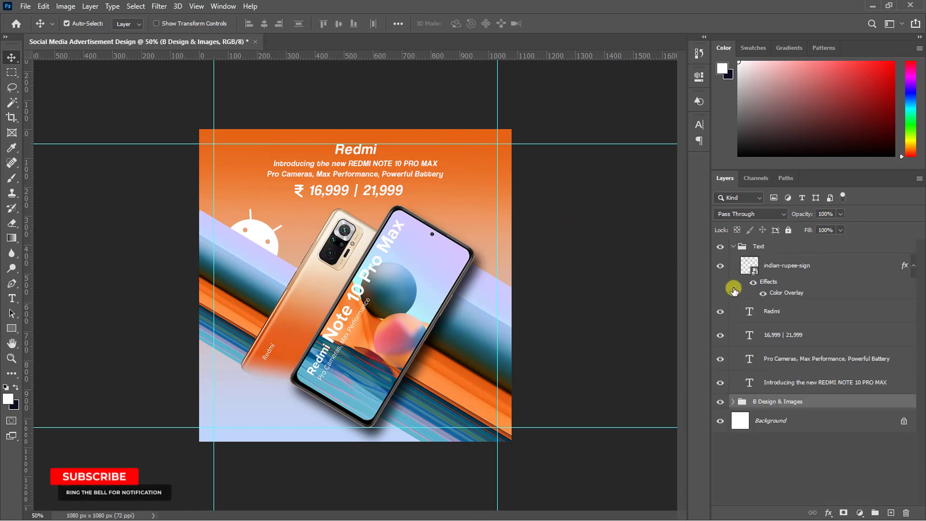
Duplicate the "Introducing the new REDMI NOTE 10 PRO MAX" line and place the copy in the design's lower-left area
left_click(419, 166)
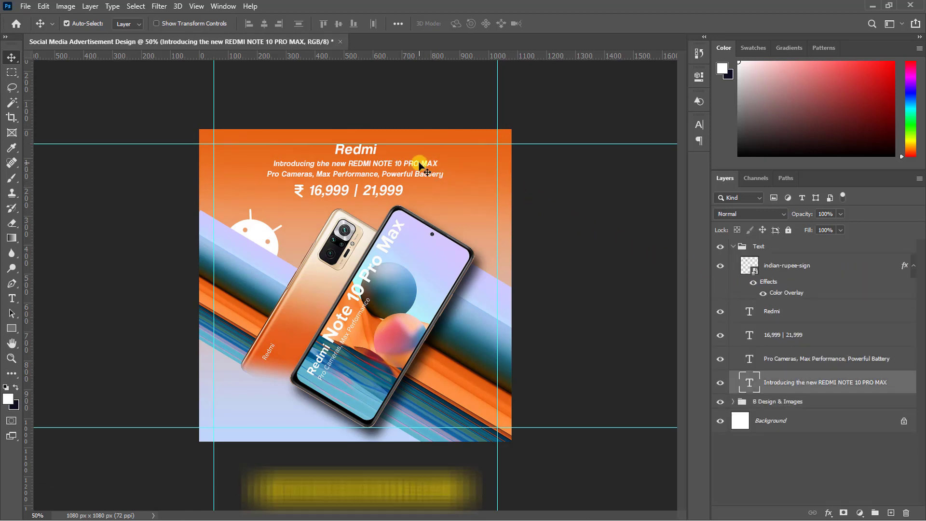
key("ctrl+j")
left_click_drag(420, 167, 332, 411)
key("ctrl+plus")
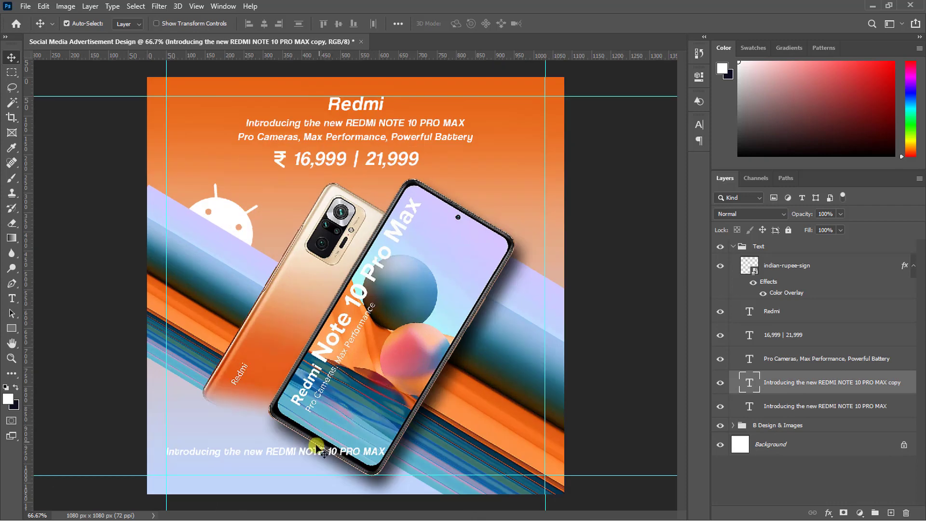
Change the copied line to "AVAILABLE IN STORES" and move it against the left margin guide, slightly higher
double_click(314, 454)
type("AVAILABLE IN STORES")
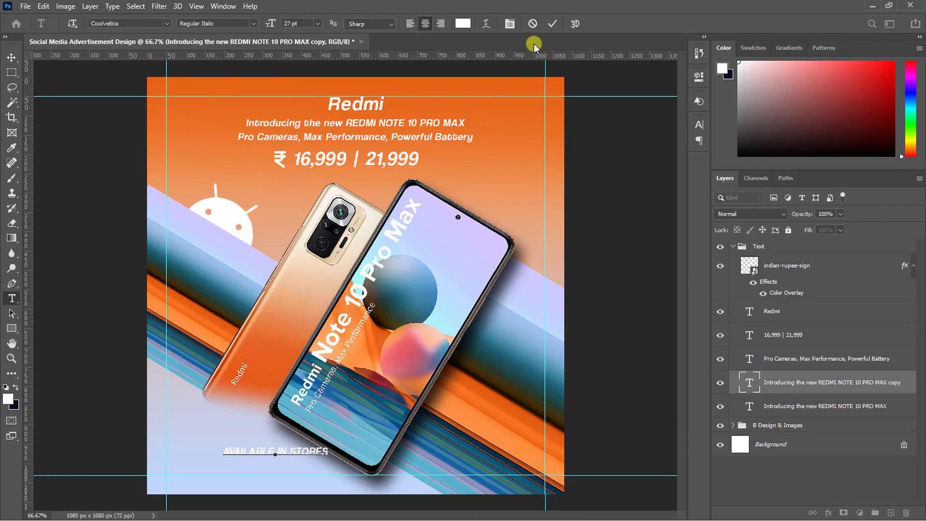
left_click(552, 20)
key("v")
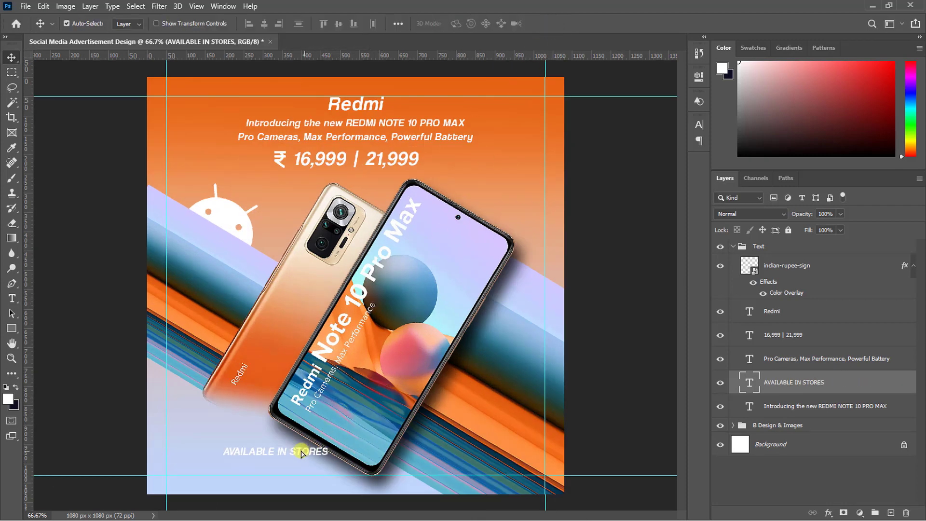
left_click_drag(299, 444, 246, 433)
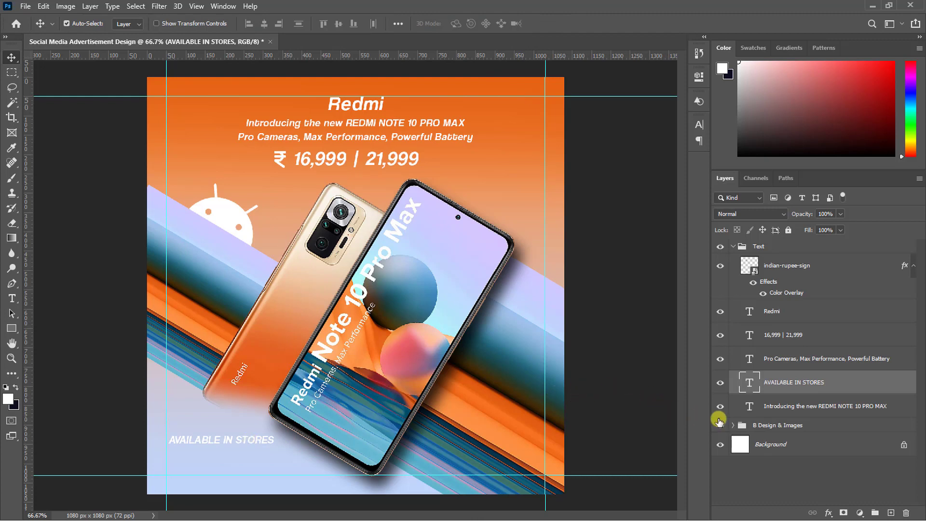
Select the Redmi-Png layer in the B Design & Images group and set the Rectangle tool's fill colour to #005c88
left_click(735, 425)
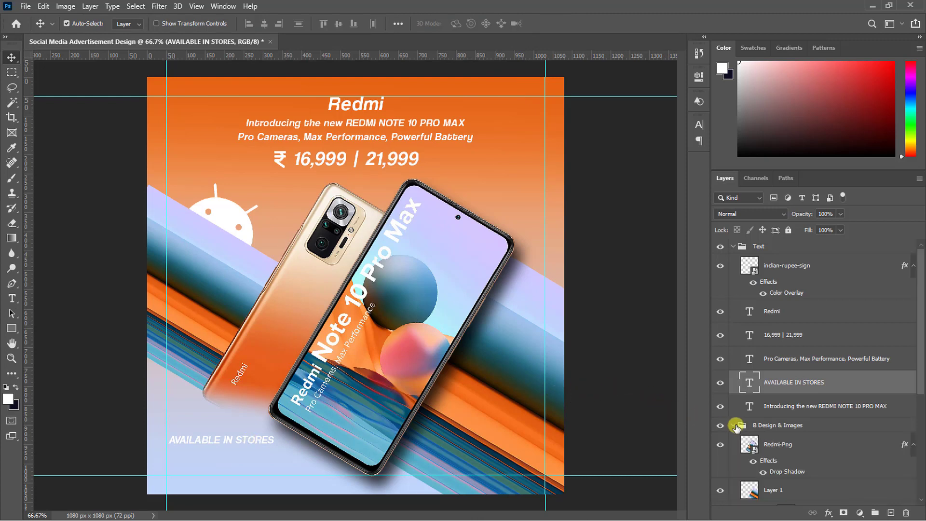
left_click(774, 447)
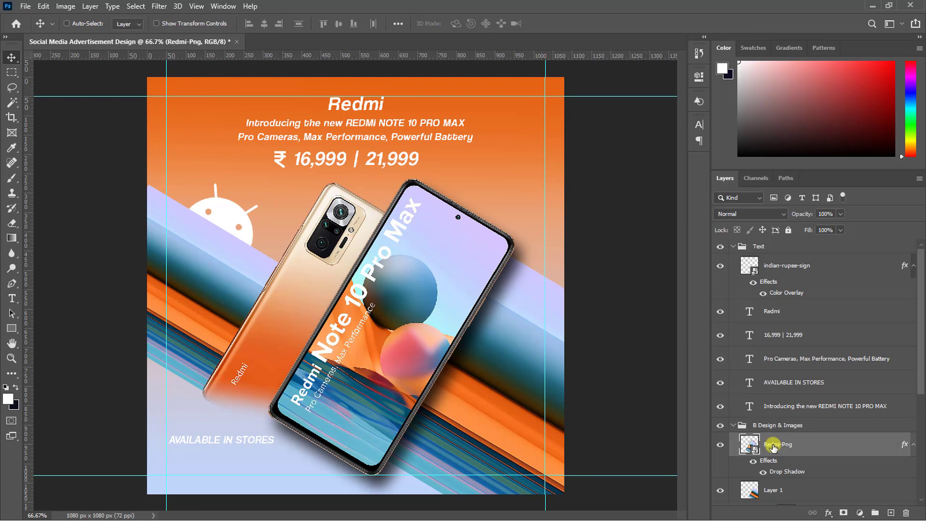
key("ctrl+minus")
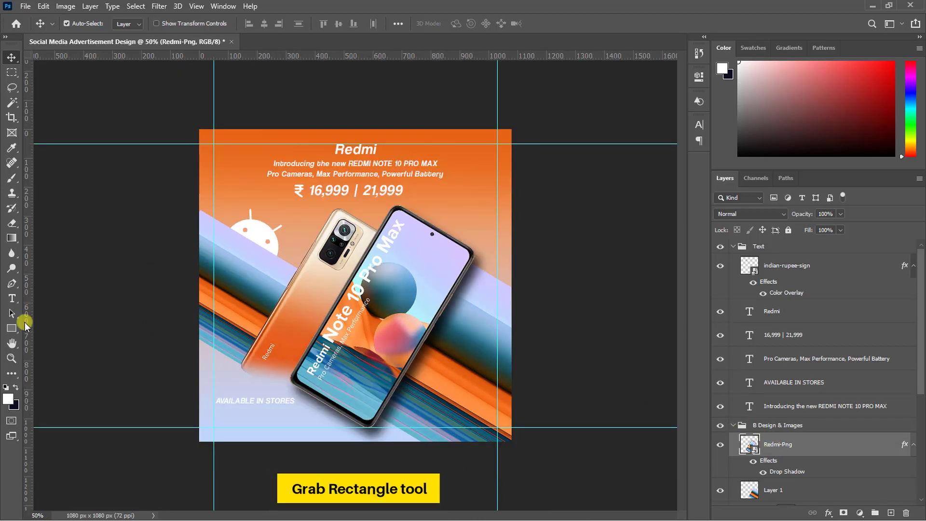
left_click(11, 328)
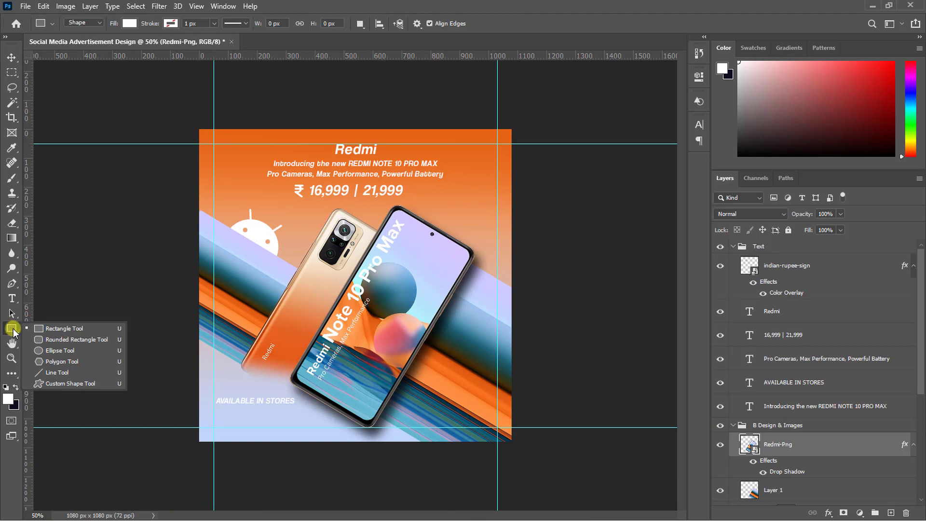
left_click(54, 328)
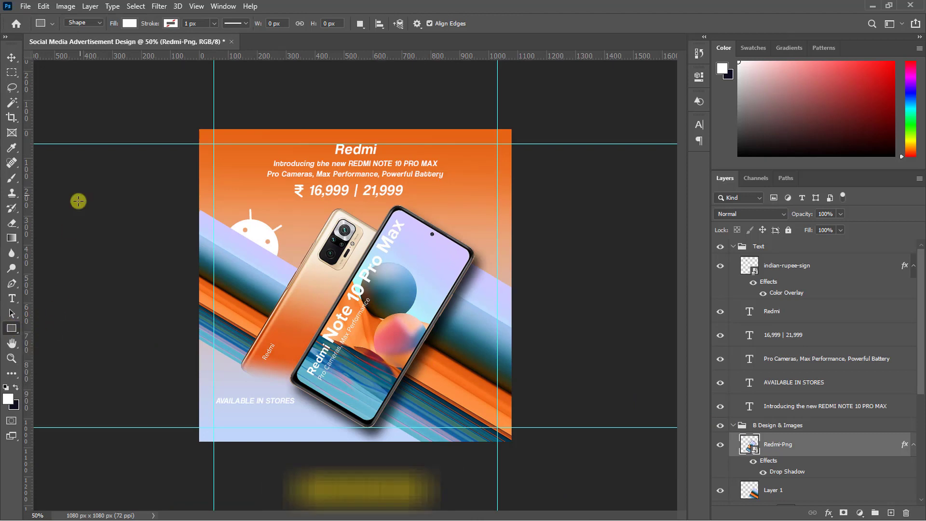
left_click(130, 23)
left_click(201, 46)
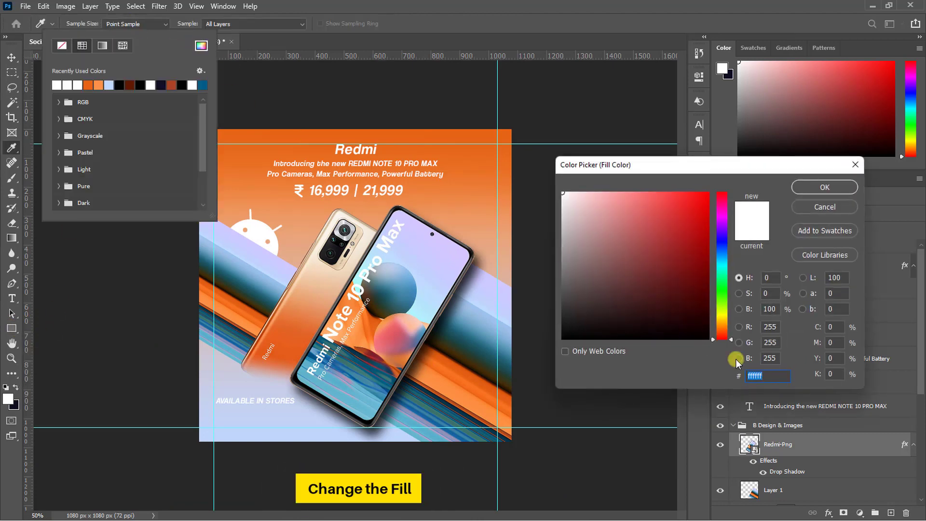
type("005c")
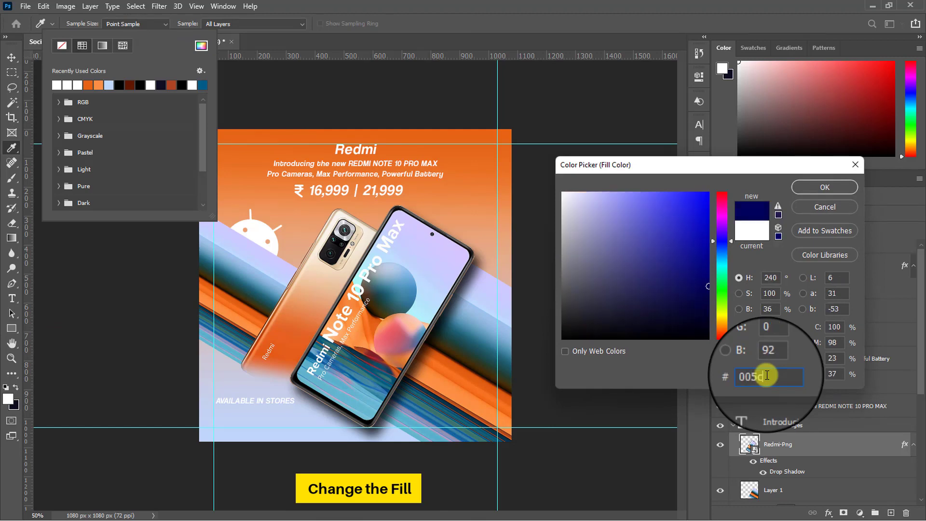
type("88")
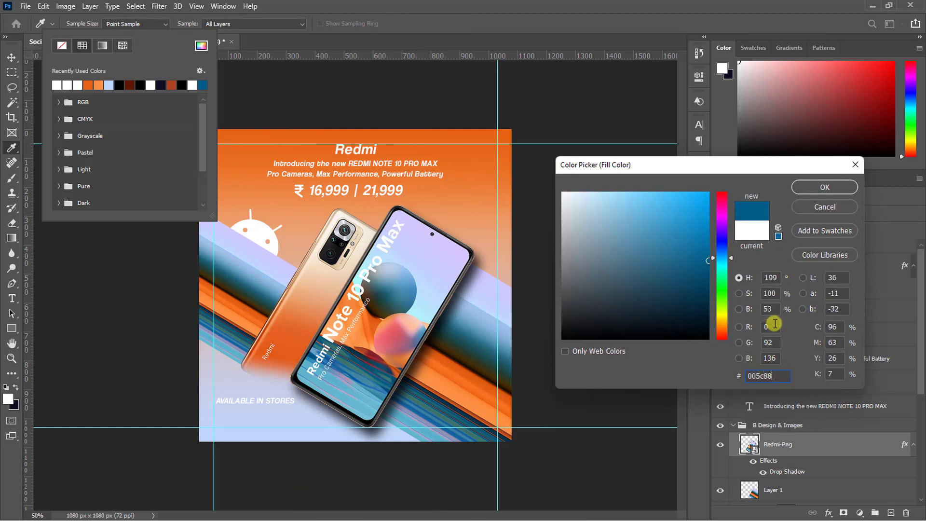
left_click(825, 187)
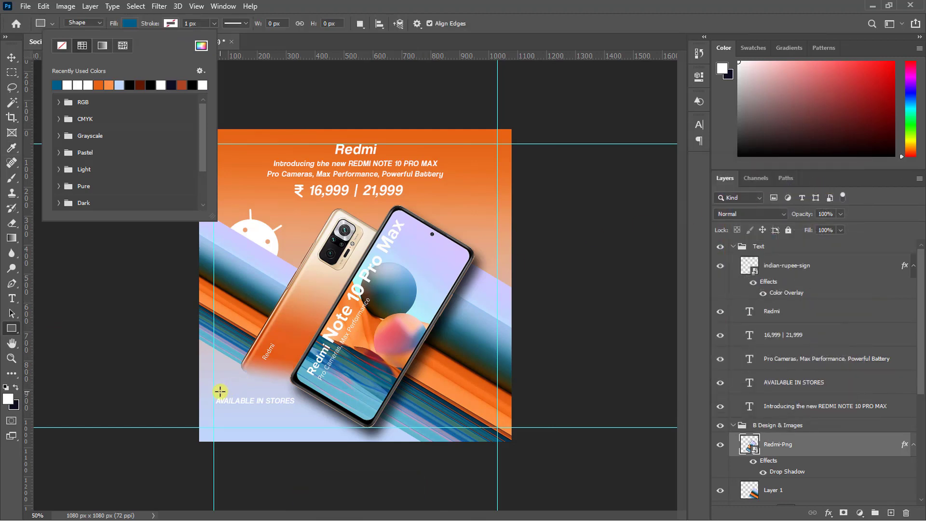
Draw a rectangle about 292 by 50 px behind the AVAILABLE IN STORES text, starting at the left margin guide
left_click_drag(214, 394, 300, 411)
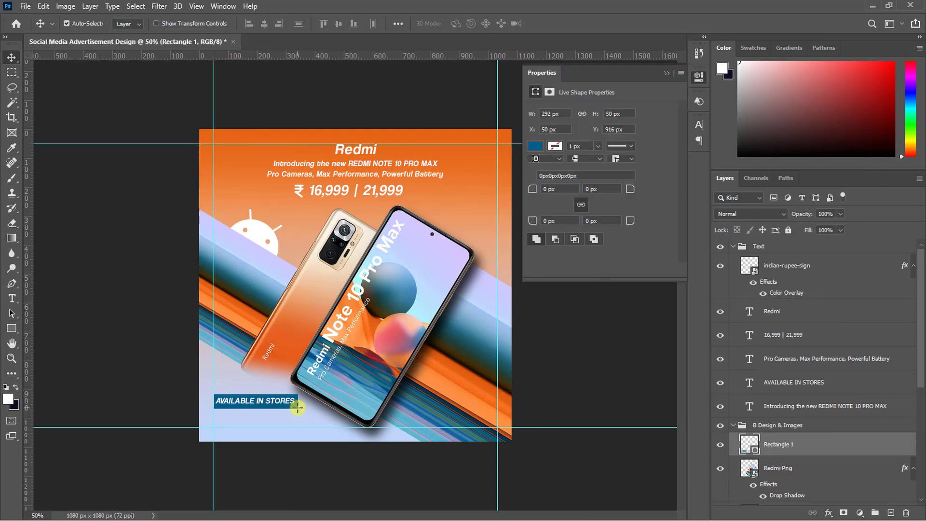
key("v")
scroll(300, 410, "up", 5)
scroll(297, 409, "down", 3)
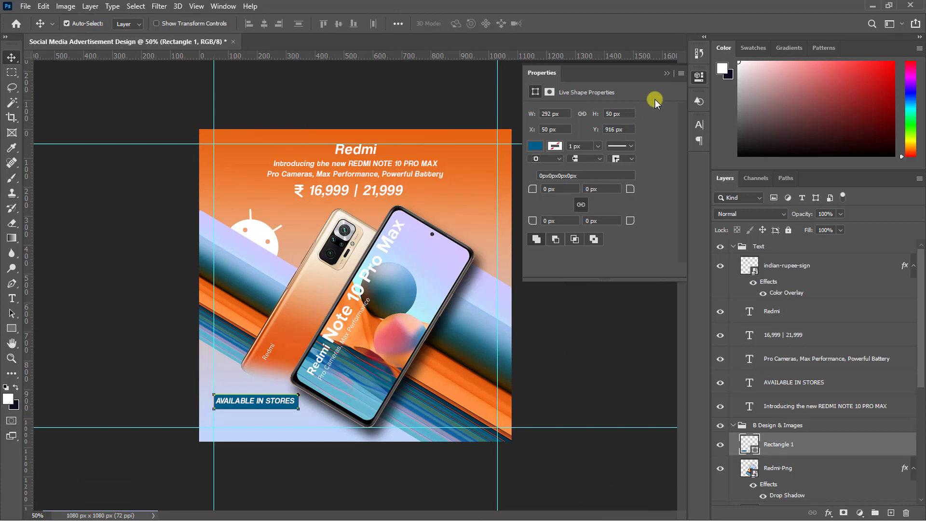
left_click(667, 73)
Duplicate the label rectangle, place the copy behind the Redmi headline and narrow it to about 63.7% width
key("ctrl+j")
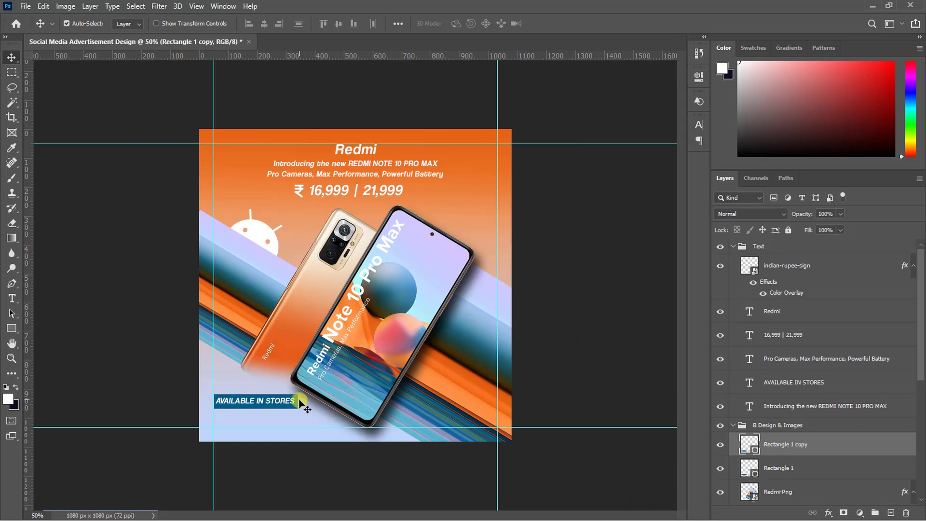
left_click_drag(295, 409, 384, 154)
key("ctrl+t")
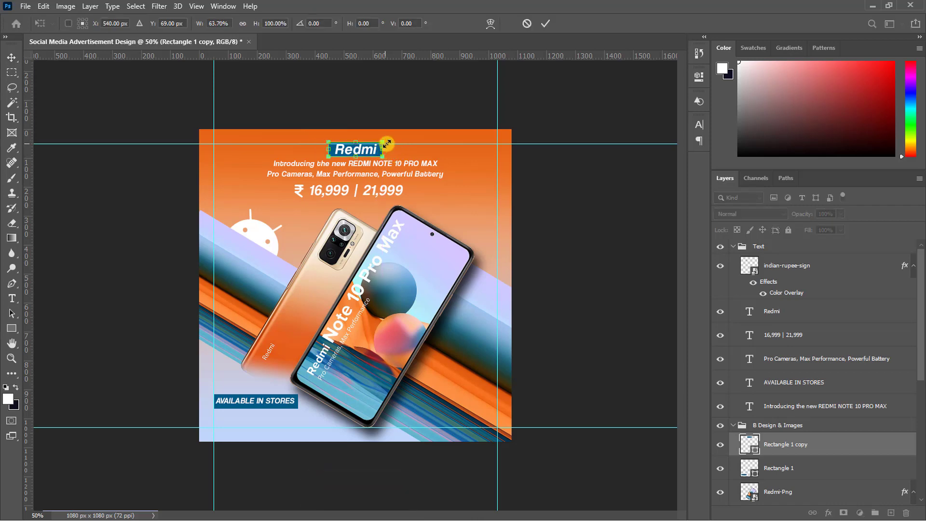
left_click(547, 23)
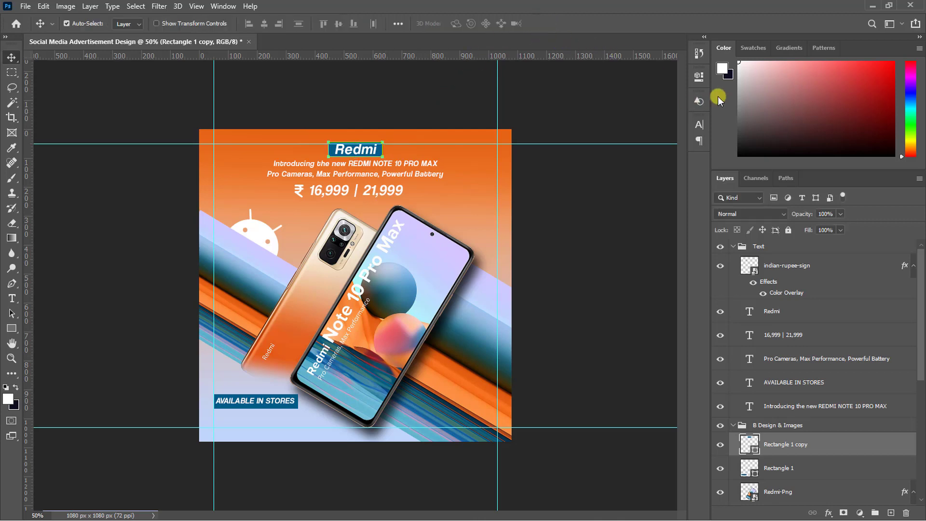
Set the fill colour of the rectangle behind the Redmi headline to #b54400
left_click(699, 76)
left_click(539, 146)
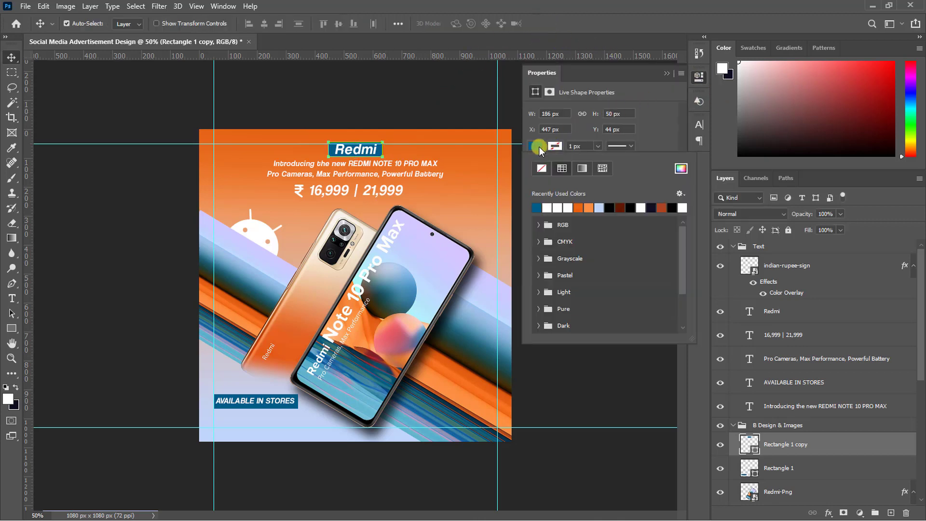
left_click(681, 168)
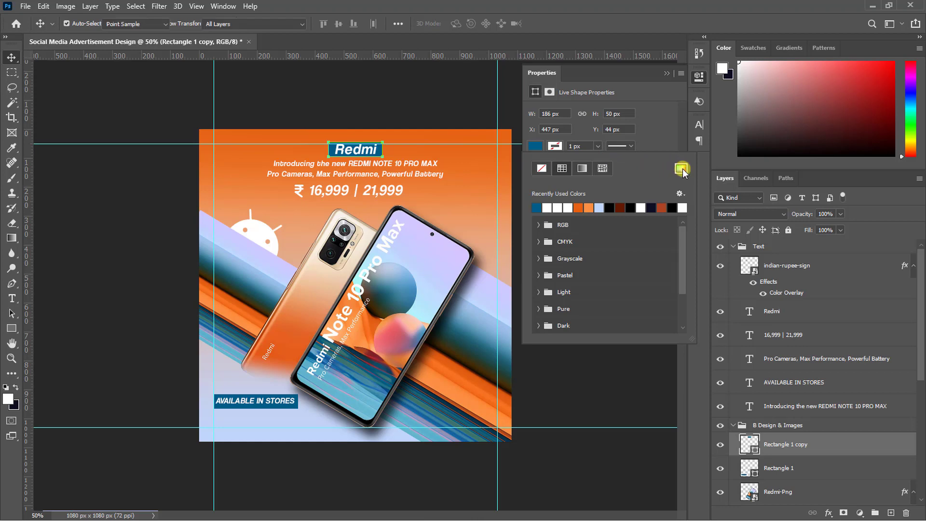
double_click(774, 376)
type("b54400")
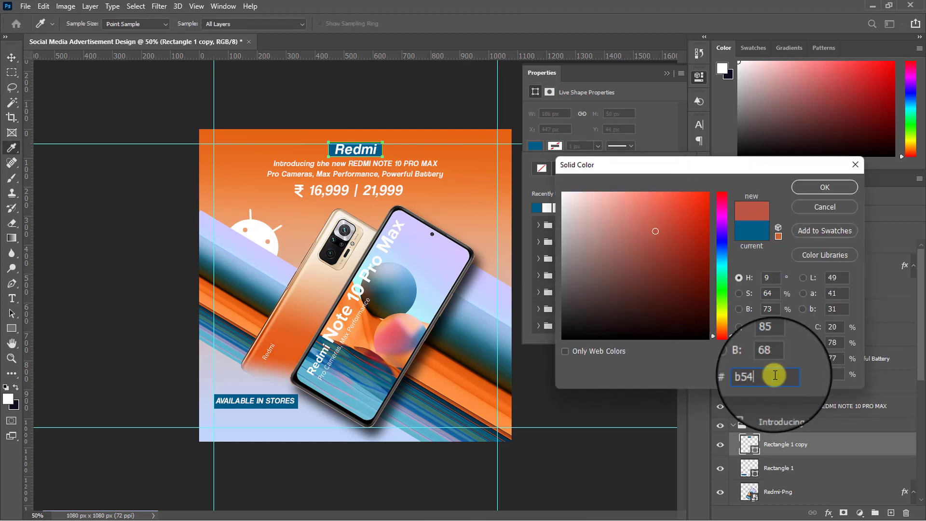
left_click(824, 187)
left_click(667, 77)
Create a paragraph text box below the AVAILABLE IN STORES label, above the indian-rupee-sign layer, and fill it with Lorem Ipsum text
key("ctrl+plus")
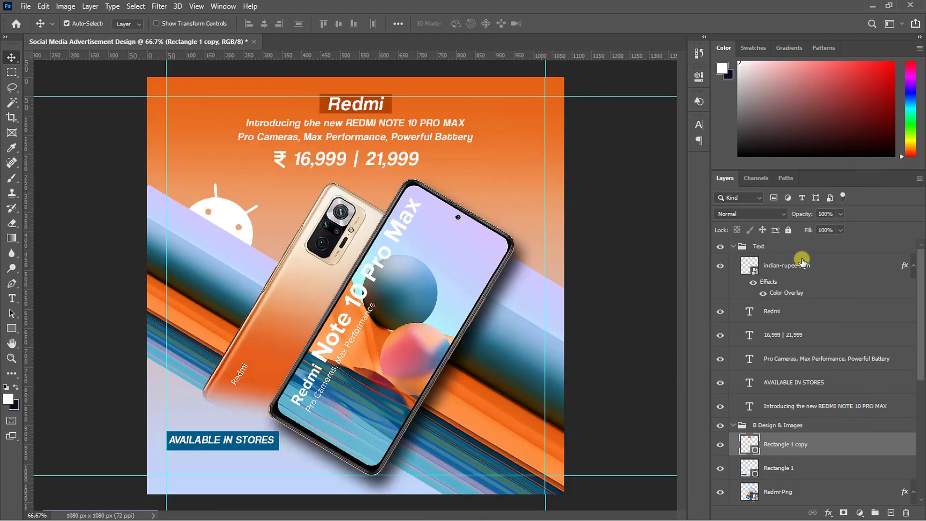
left_click(798, 265)
left_click(11, 298)
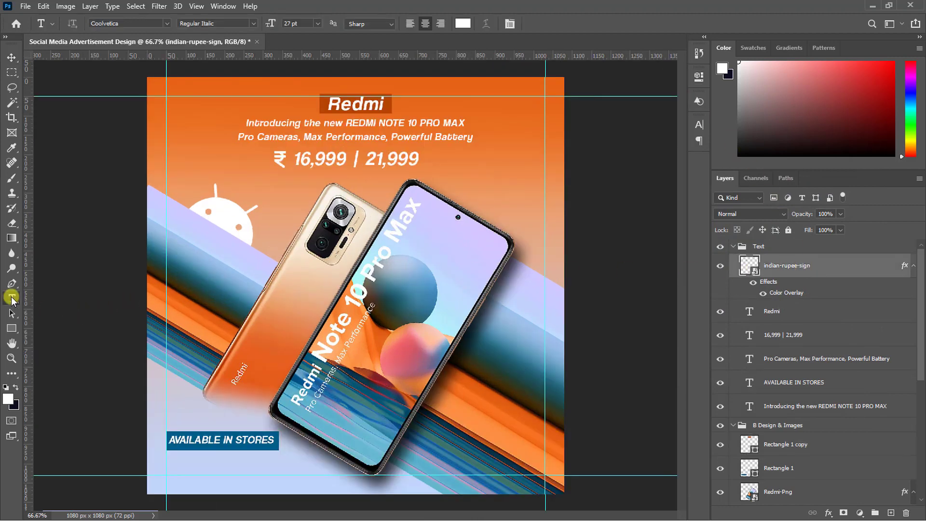
left_click_drag(237, 468, 312, 468)
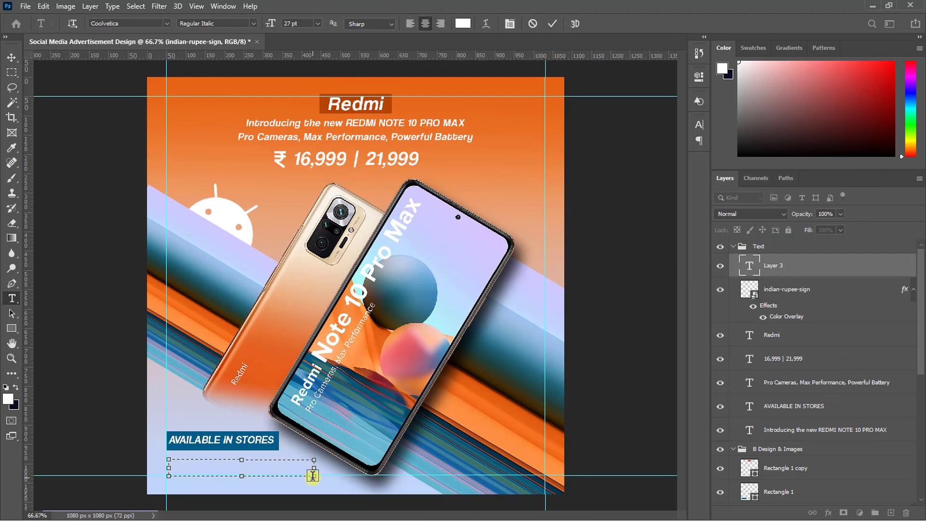
left_click(116, 5)
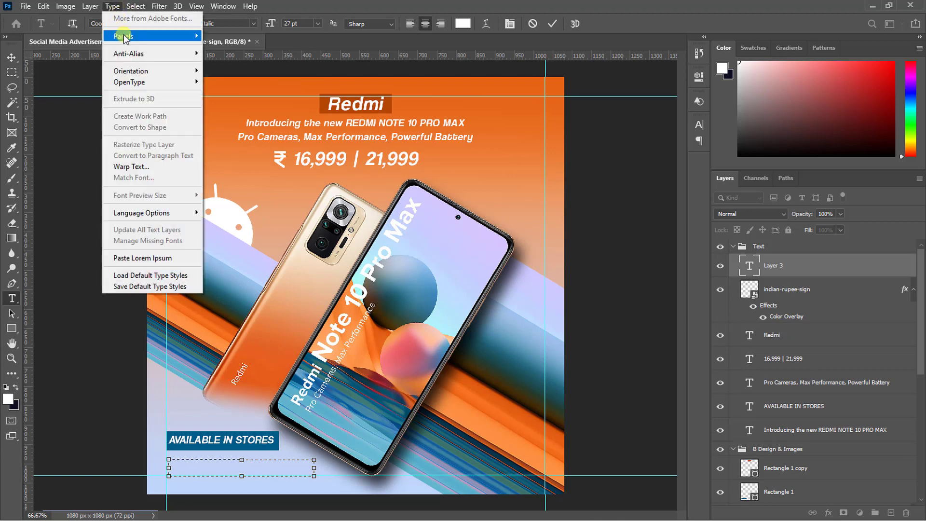
left_click(151, 259)
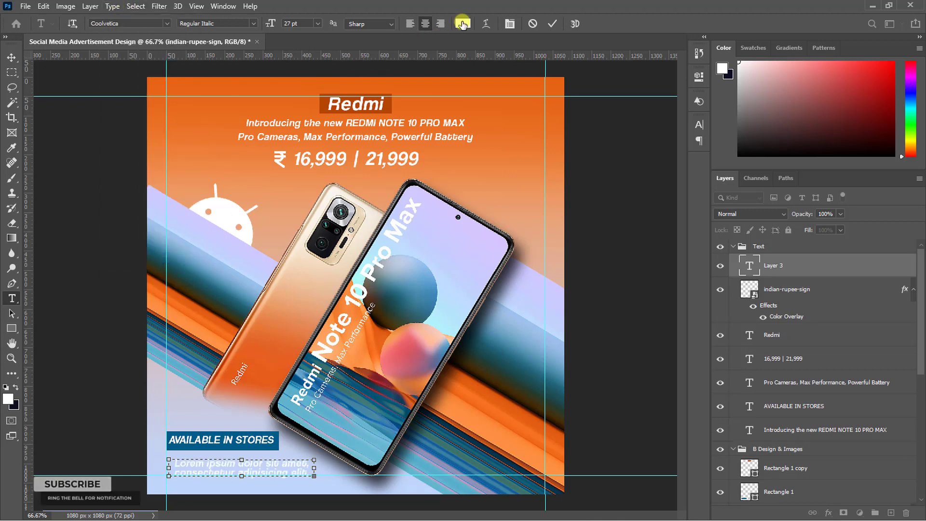
Try to colour the Lorem Ipsum text with the blue sampled from the AVAILABLE IN STORES label, and commit the text
left_click(463, 23)
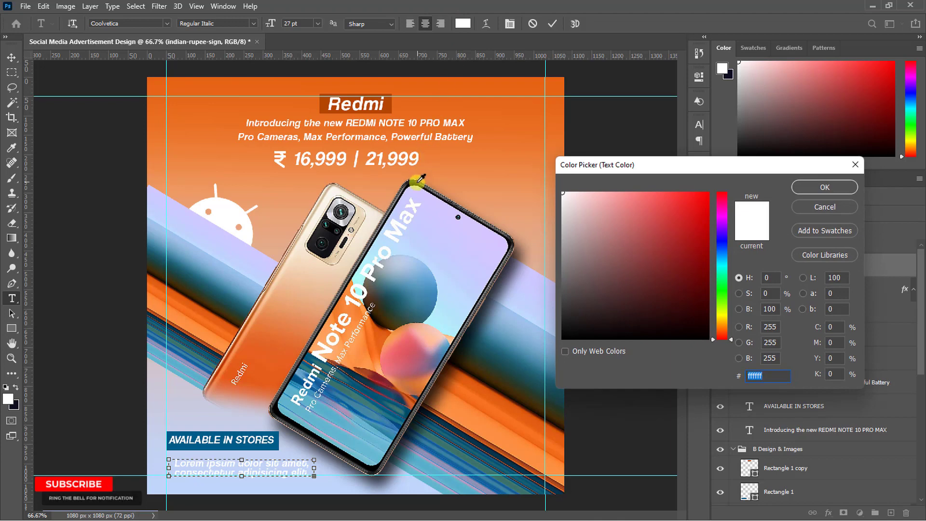
left_click(280, 432)
left_click(820, 186)
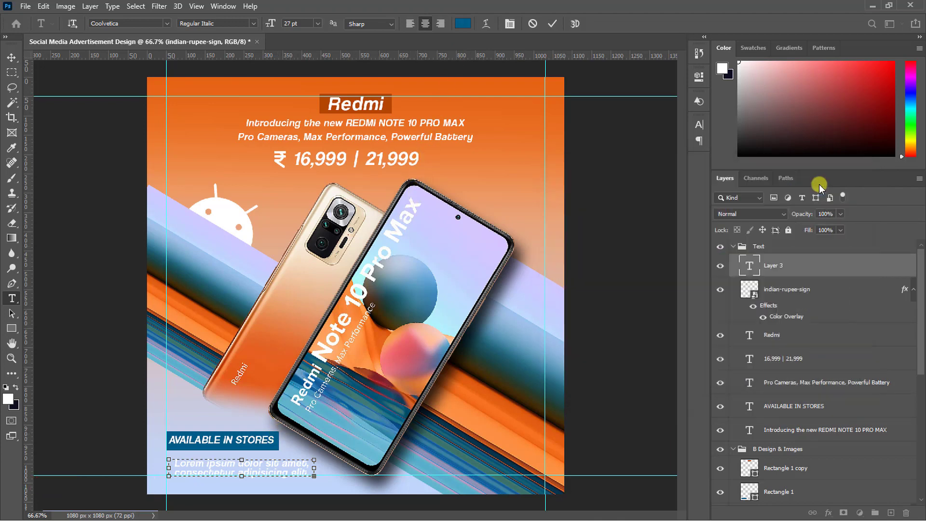
left_click(552, 24)
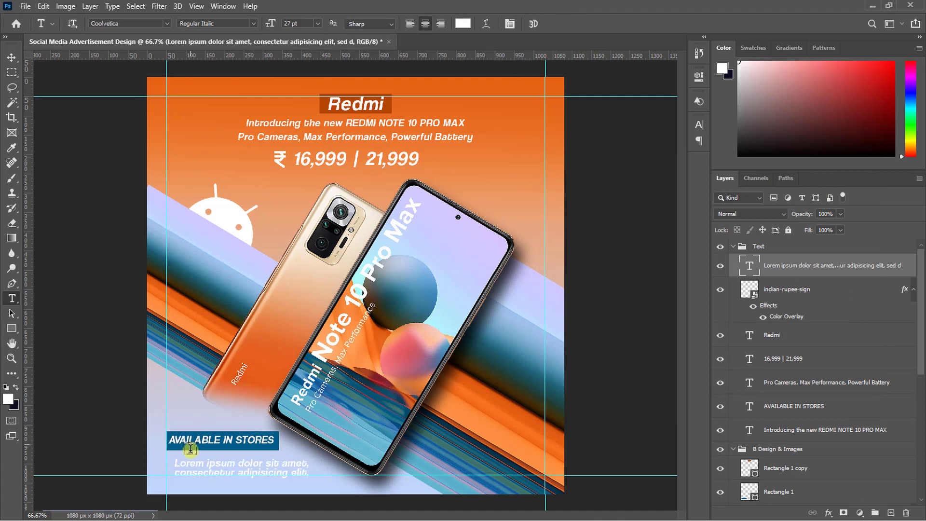
key("v")
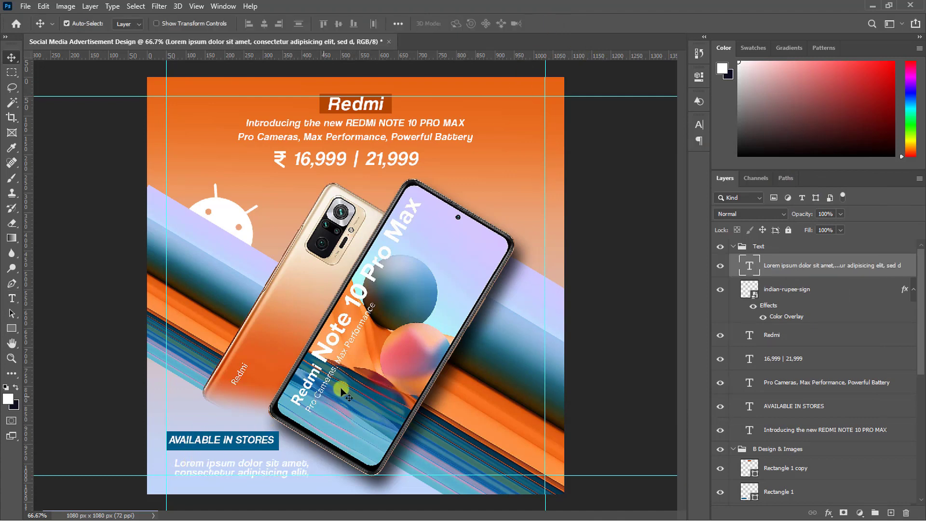
Align the Lorem Ipsum text to the left margin guide and recolour all of it #005c88, sampled from the AVAILABLE IN STORES label
left_click(749, 265, "alt")
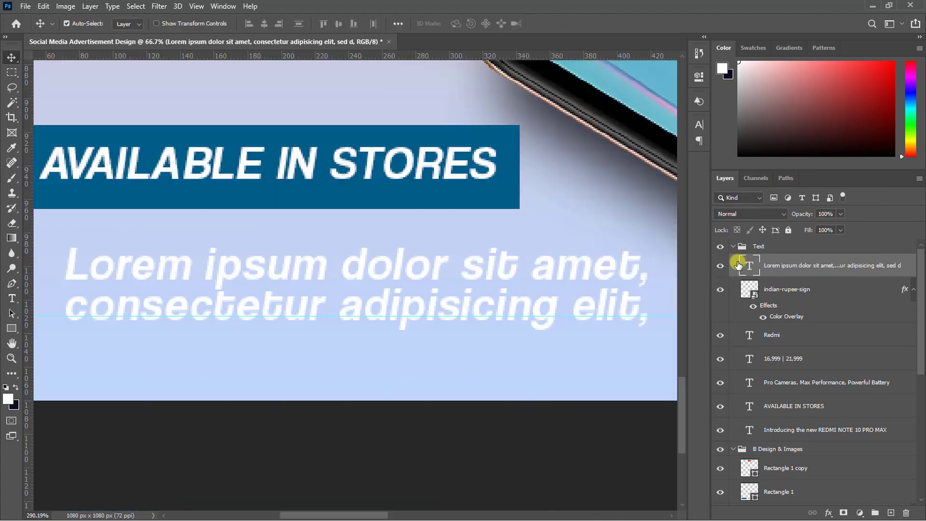
key("ctrl+minus")
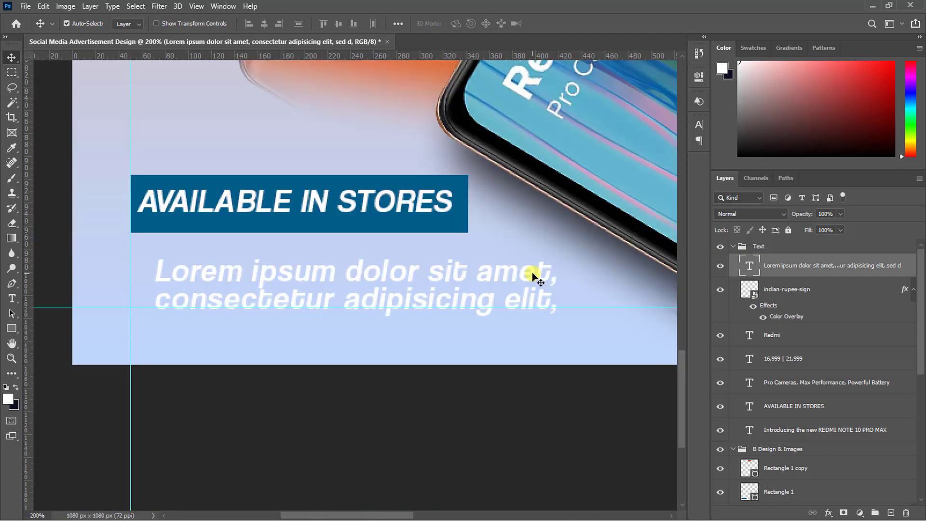
key("ctrl+minus")
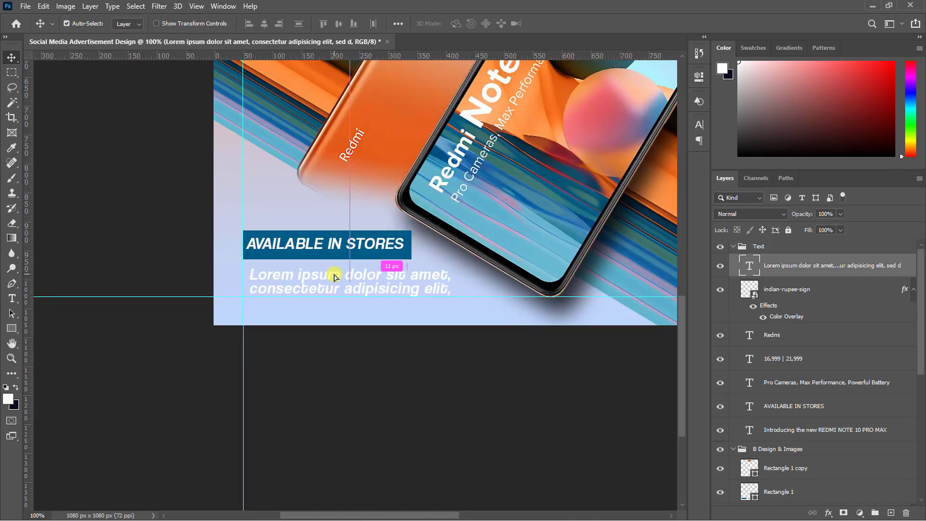
double_click(331, 272)
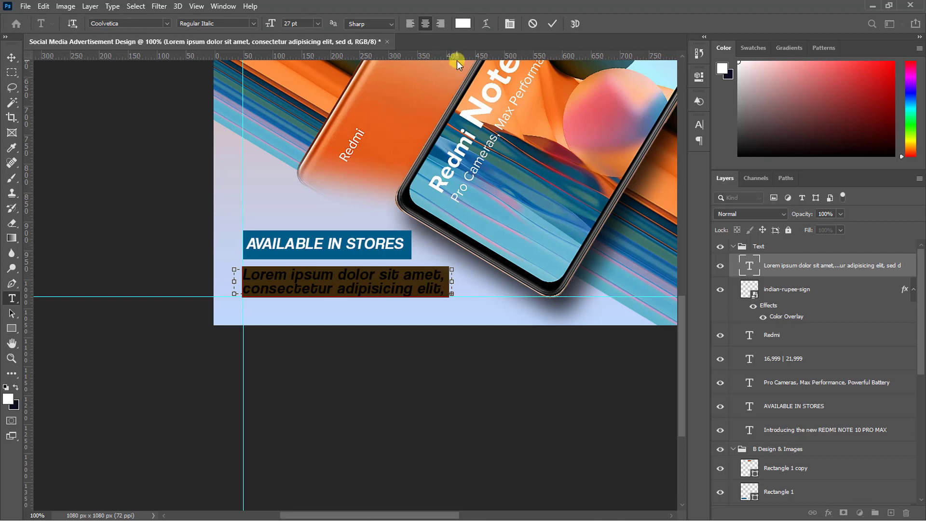
left_click(463, 24)
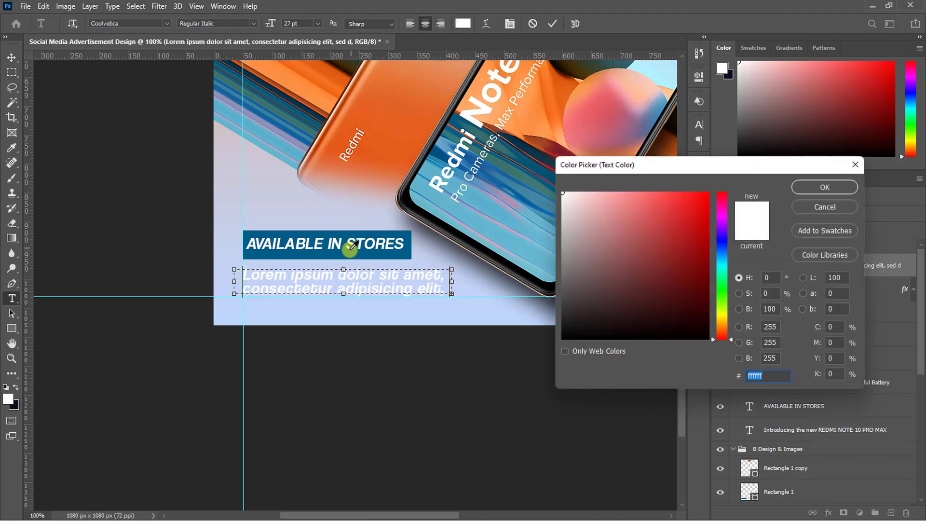
left_click(408, 235)
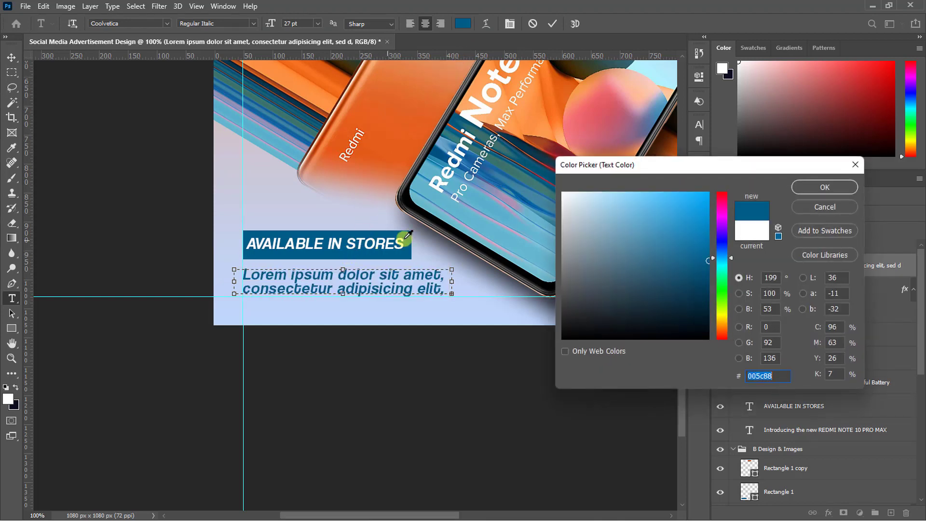
left_click(821, 187)
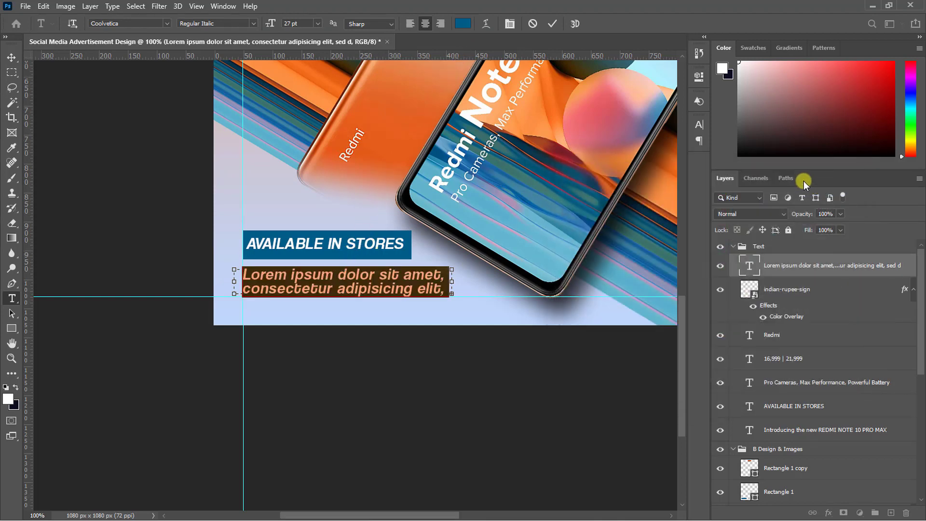
left_click(555, 25)
key("v")
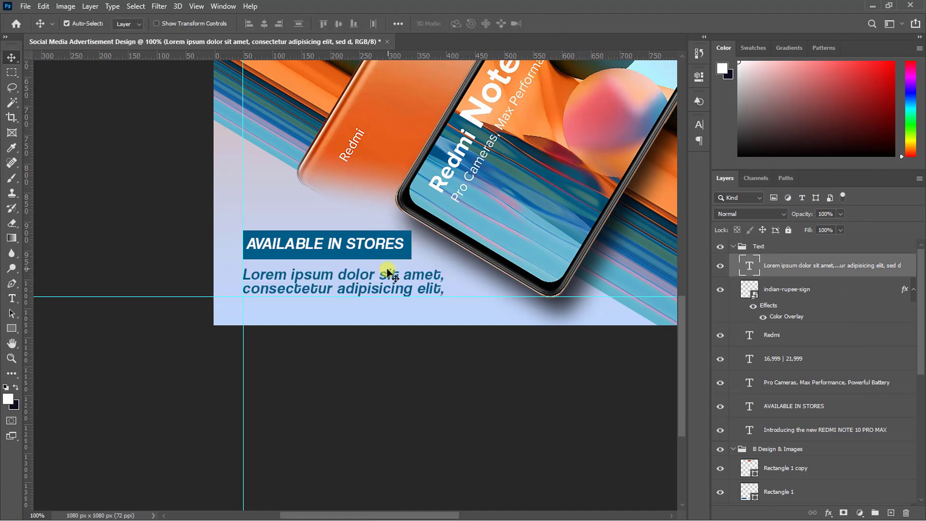
Collapse the Text and B Design & Images groups and clear the canvas guides
key("ctrl+minus")
key("ctrl+minus")
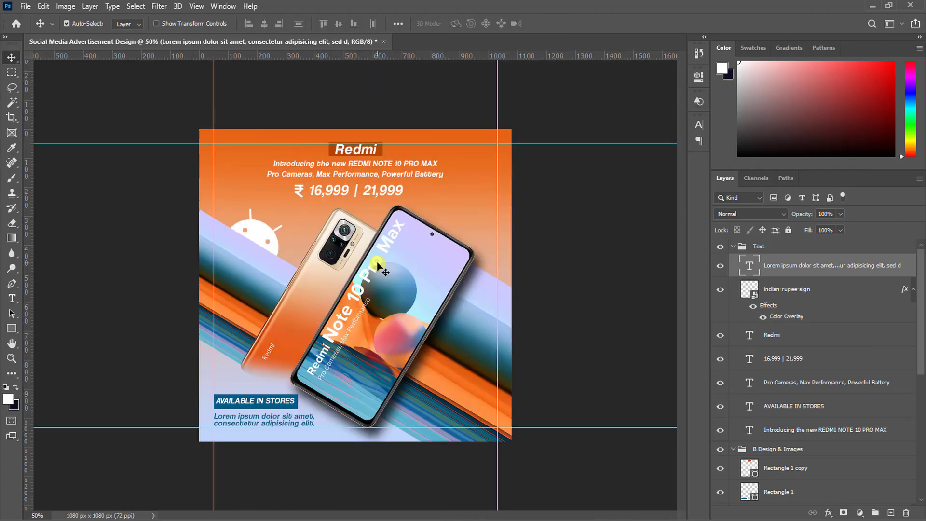
left_click(735, 247)
left_click(734, 262)
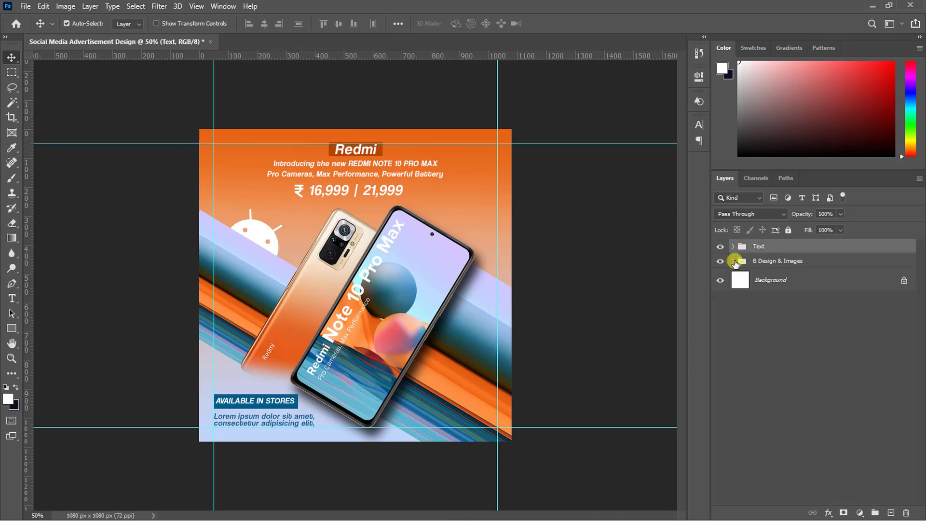
left_click(196, 6)
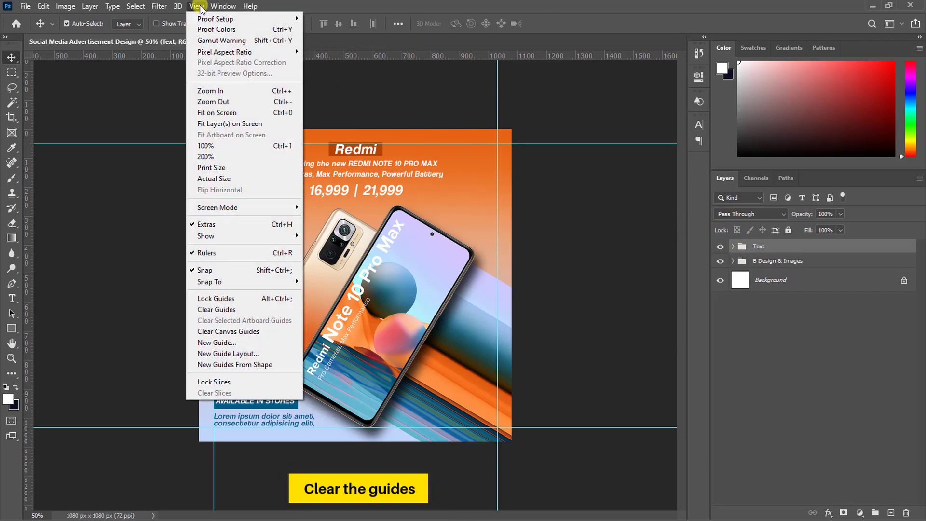
left_click(225, 331)
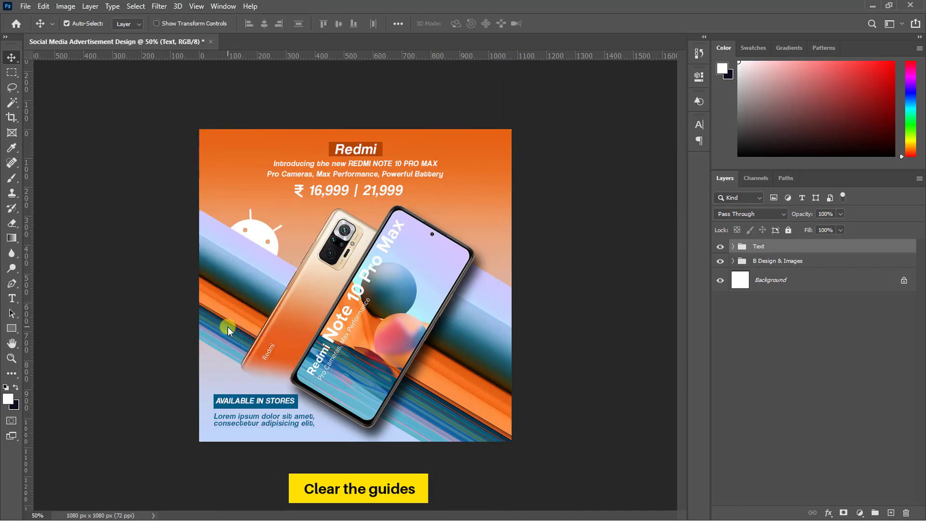
key("ctrl+plus")
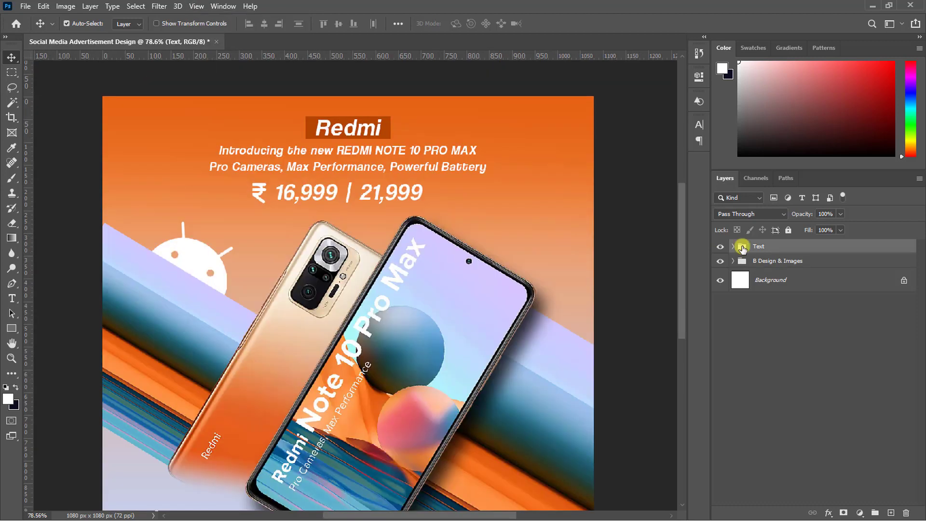
key("ctrl+0")
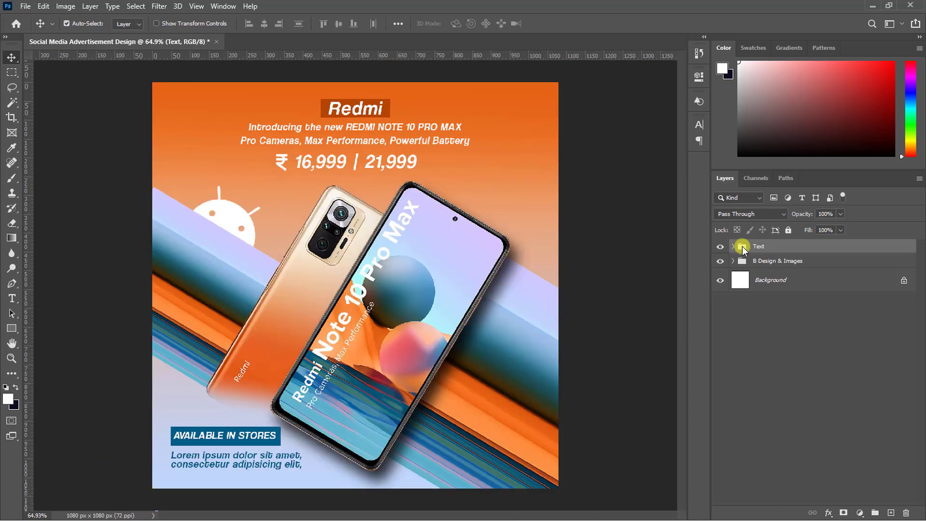
key("ctrl+minus")
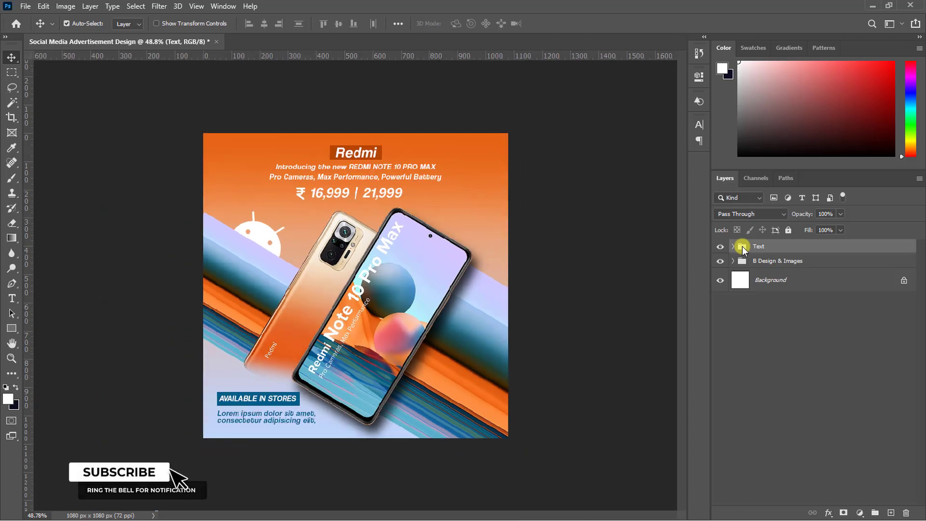